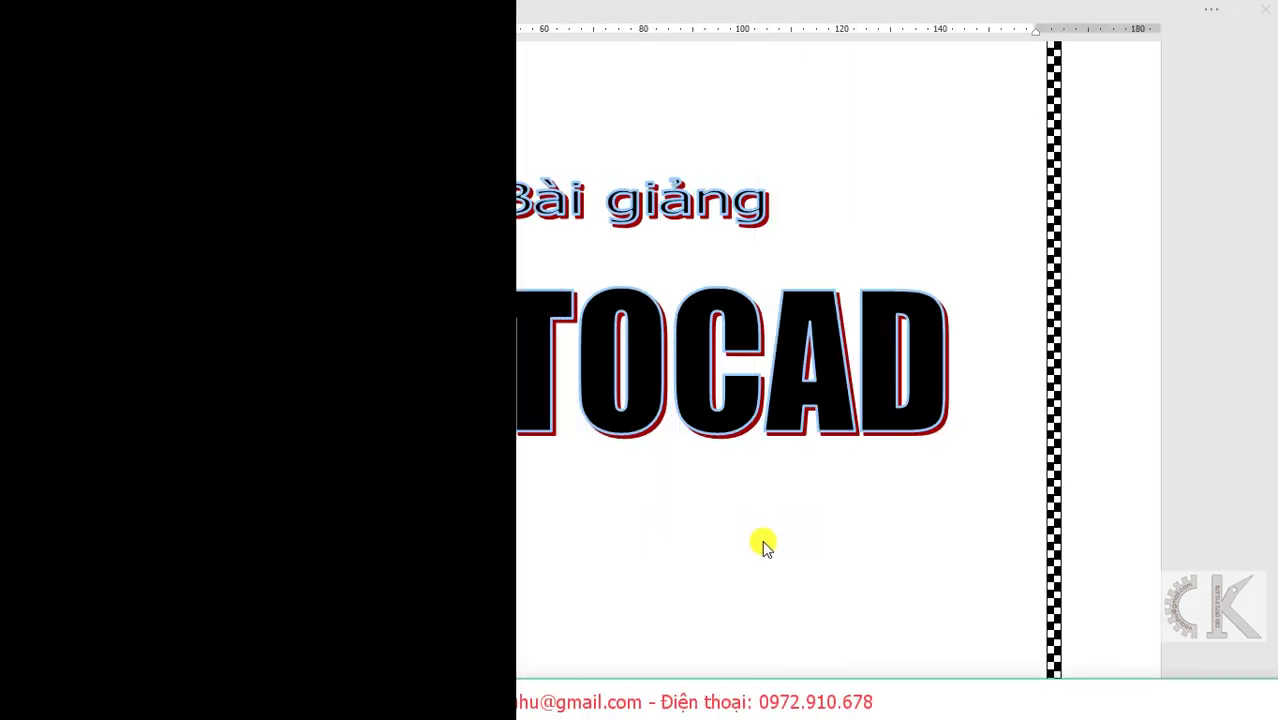
Jump from the lecture's table of contents to section 5.1 'Vẽ đoạn thẳng (Lệnh line)'
scroll(757, 543, down, 3)
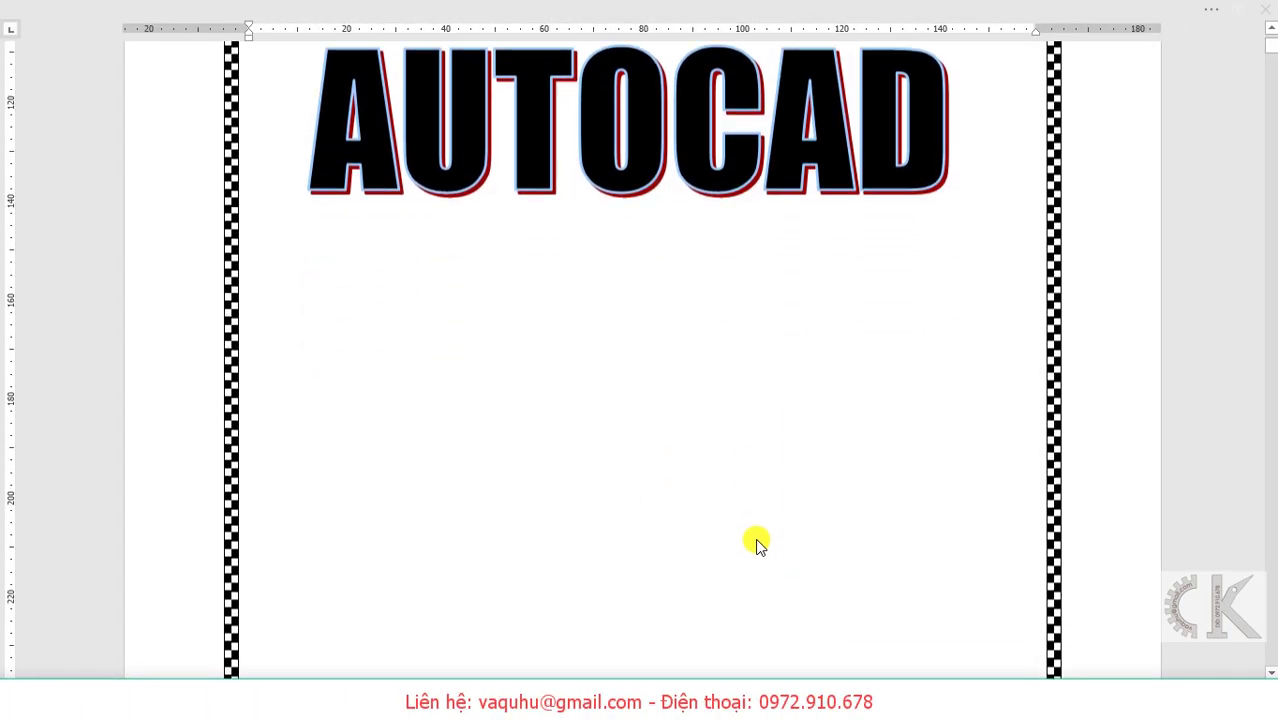
scroll(757, 543, down, 5)
scroll(757, 543, down, 3)
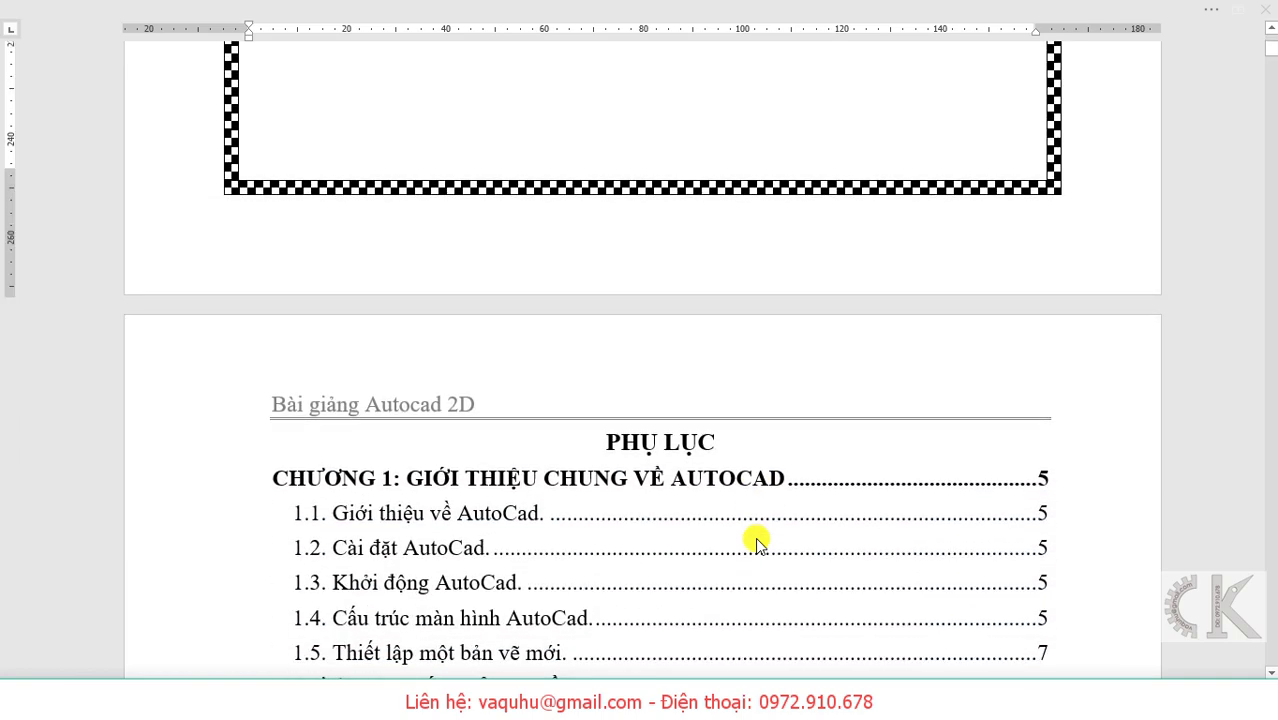
scroll(757, 543, down, 5)
scroll(757, 543, down, 2)
scroll(757, 543, down, 5)
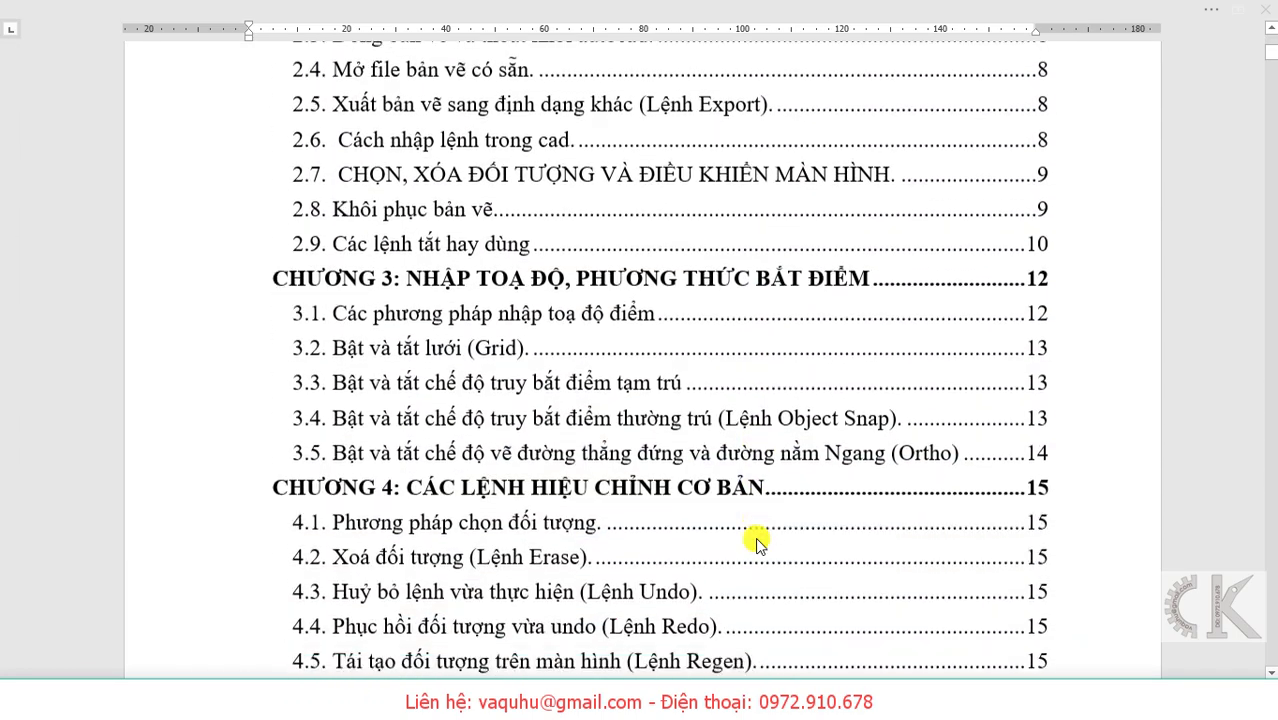
scroll(757, 543, down, 6)
scroll(757, 543, down, 2)
scroll(755, 537, down, 2)
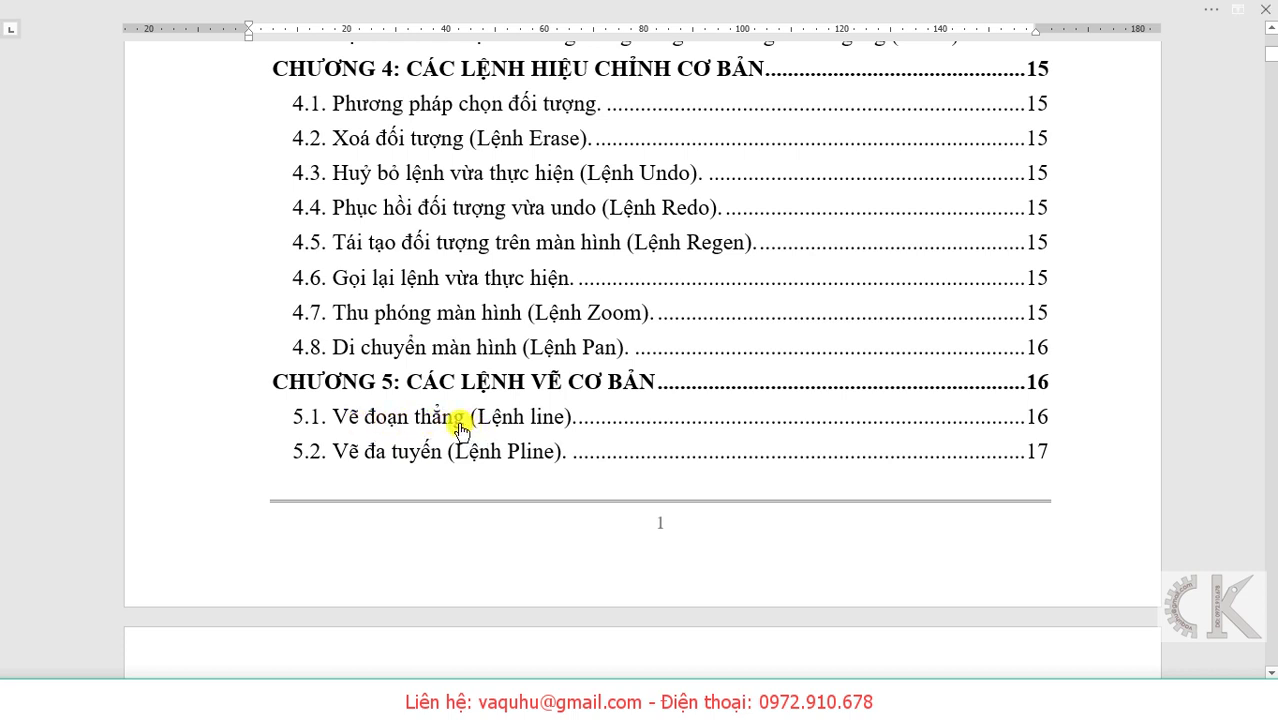
ctrl+click(460, 428)
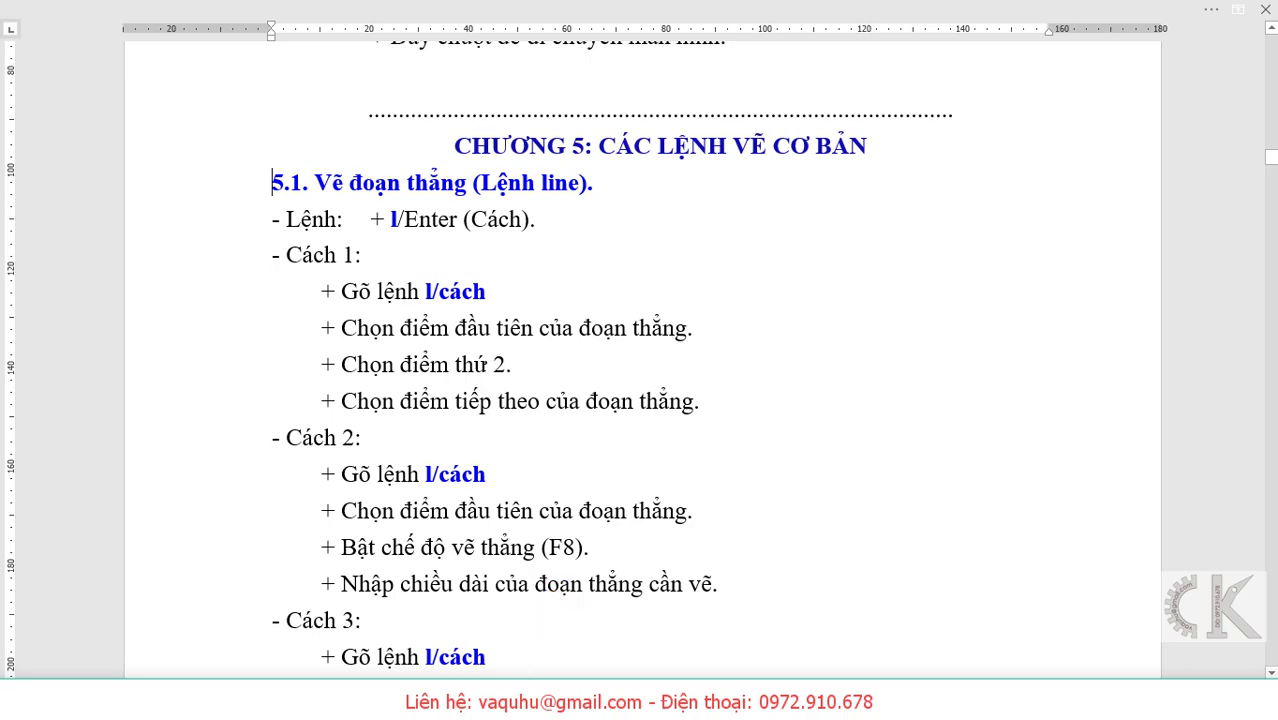
Open a new Drawing1 from the acadiso template and turn the background grid off
click(520, 705)
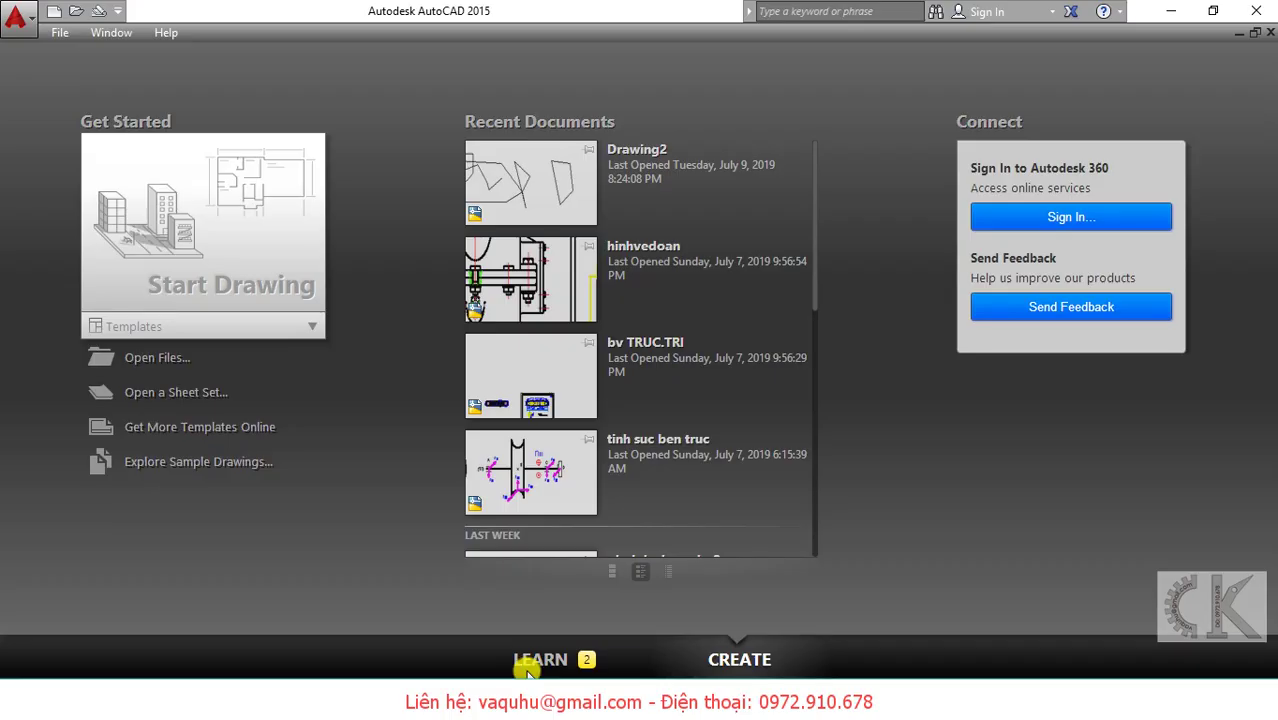
click(57, 10)
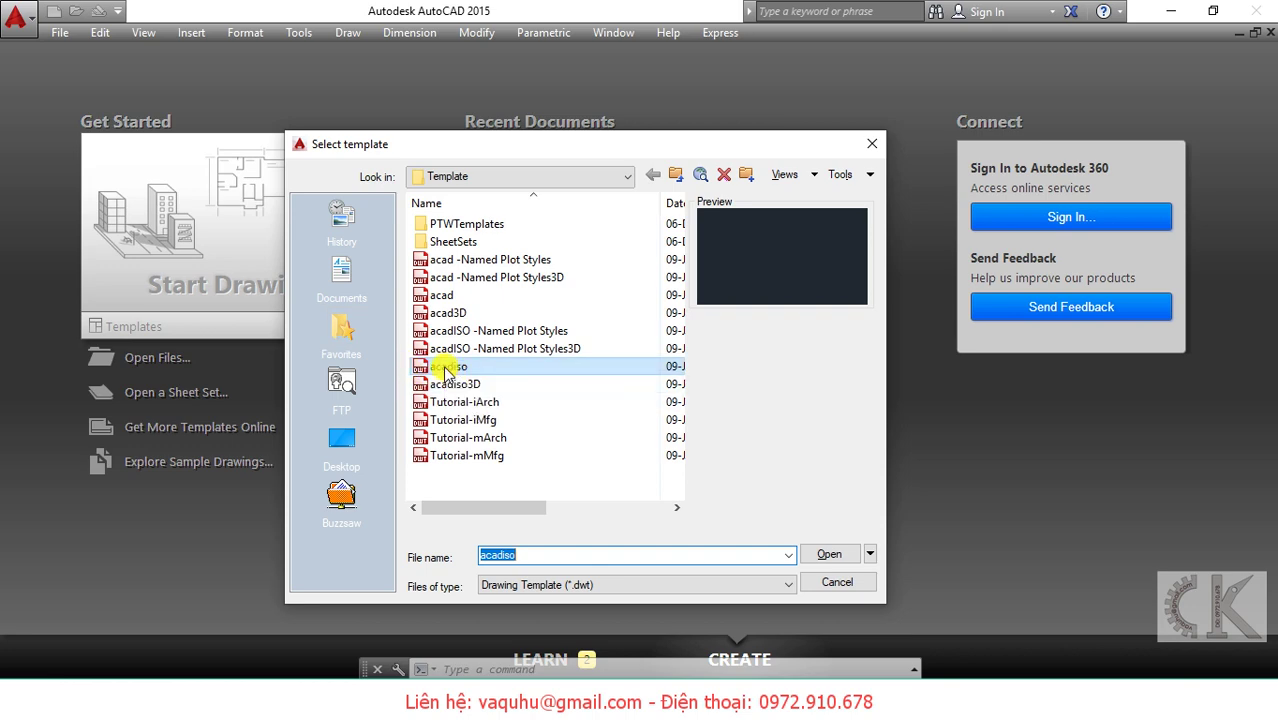
click(447, 367)
click(812, 556)
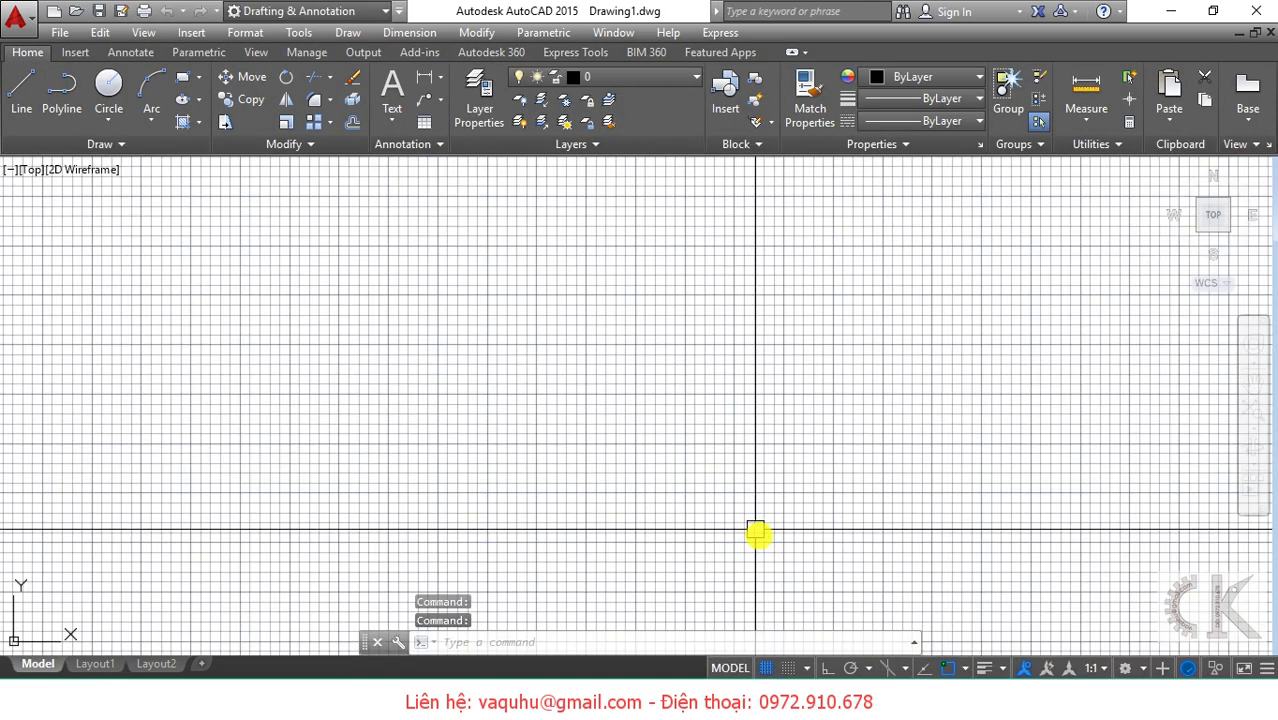
click(768, 668)
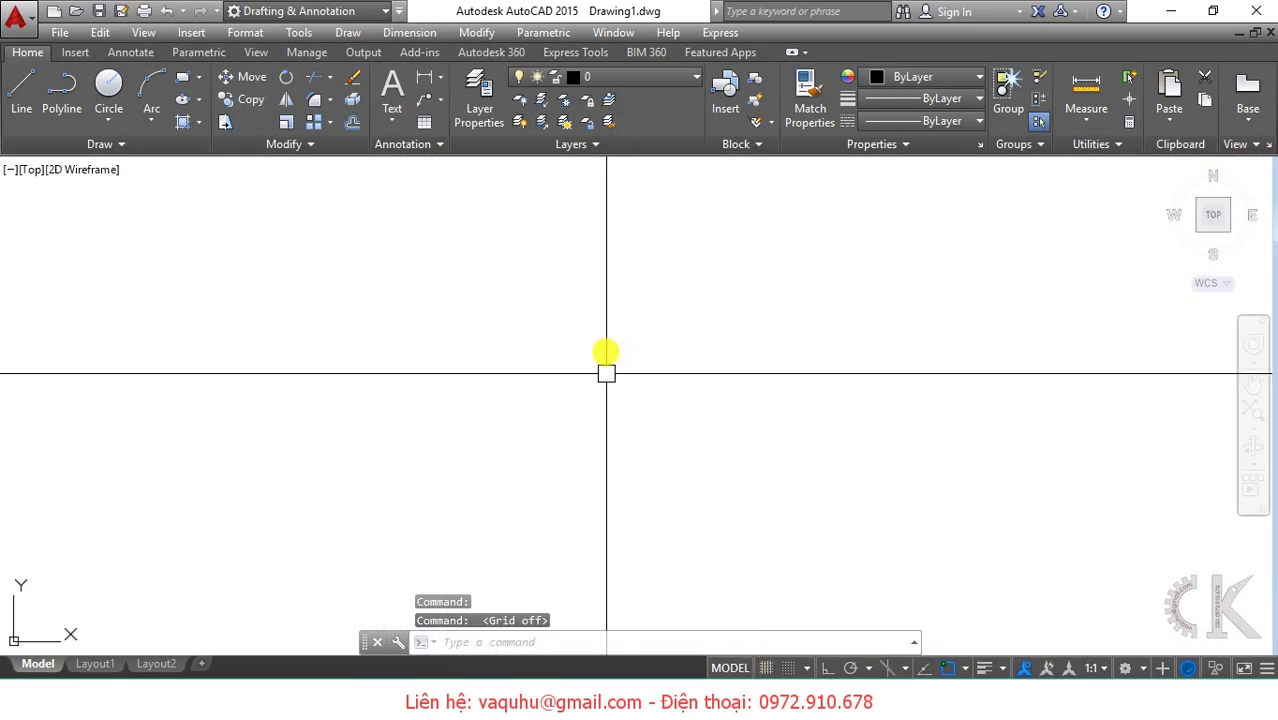
Use LINE to draw an open chain of three connected segments, then restart LINE
text(L)
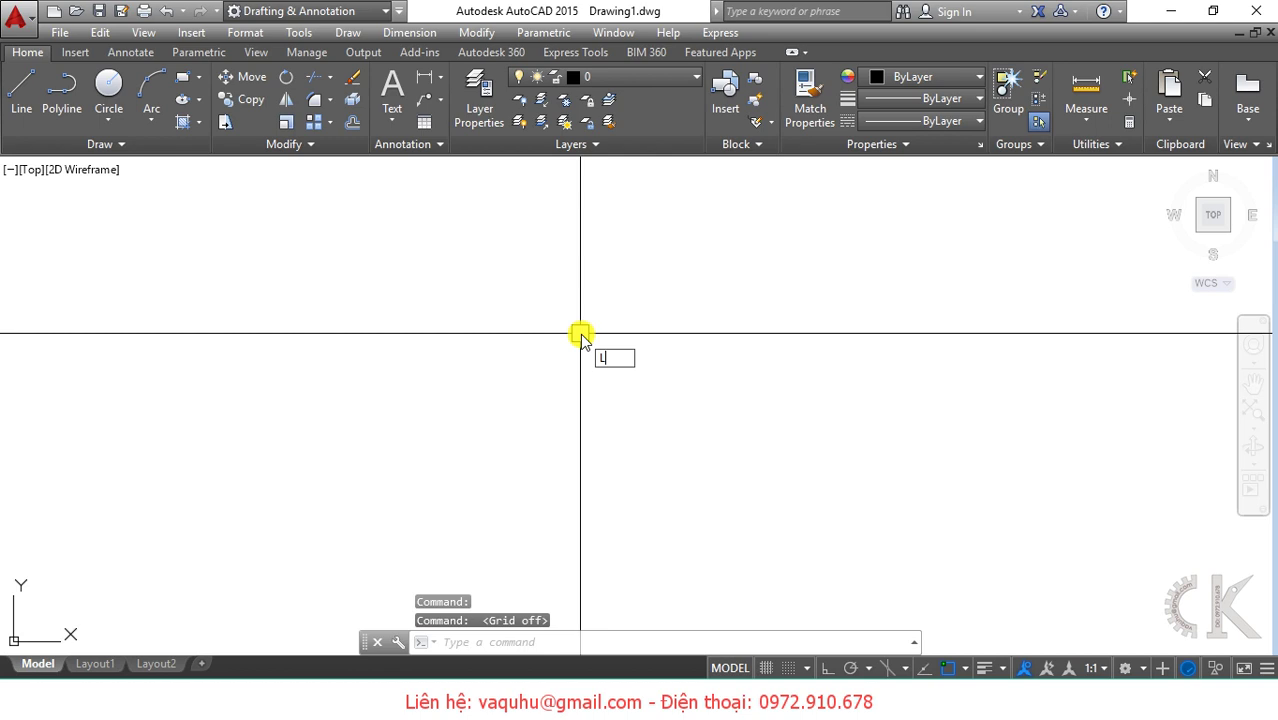
key(Return)
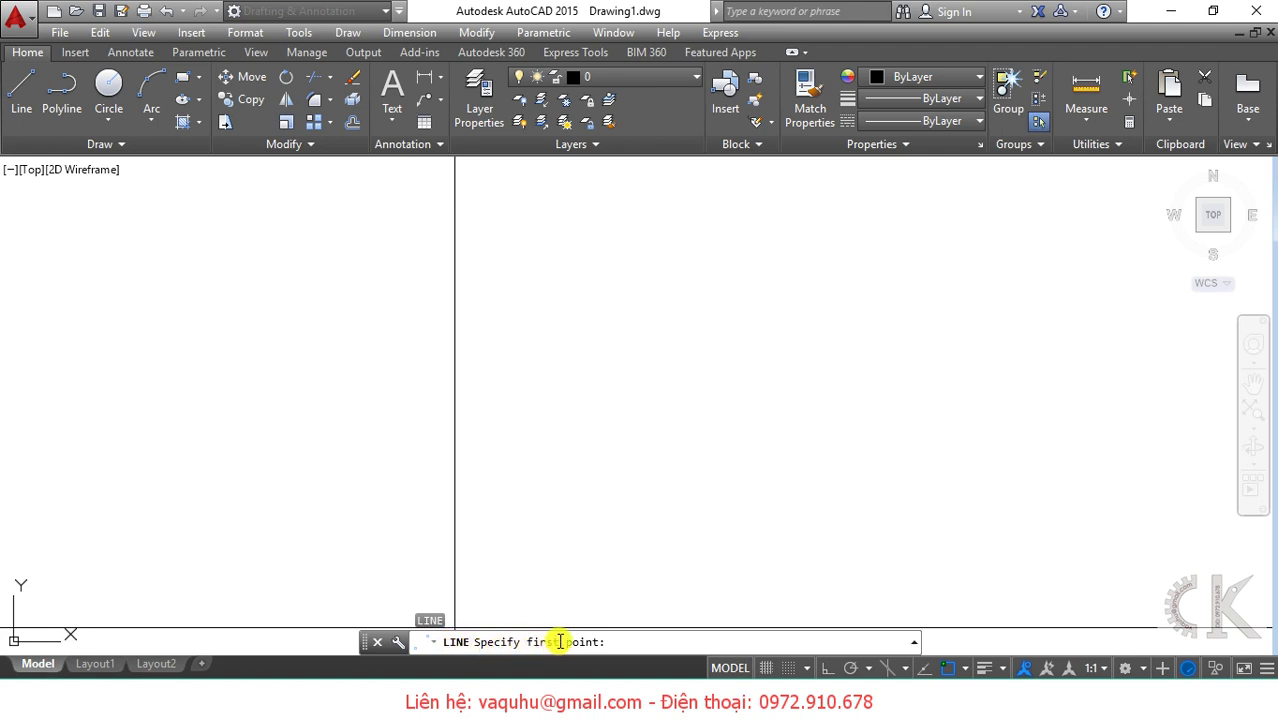
click(426, 391)
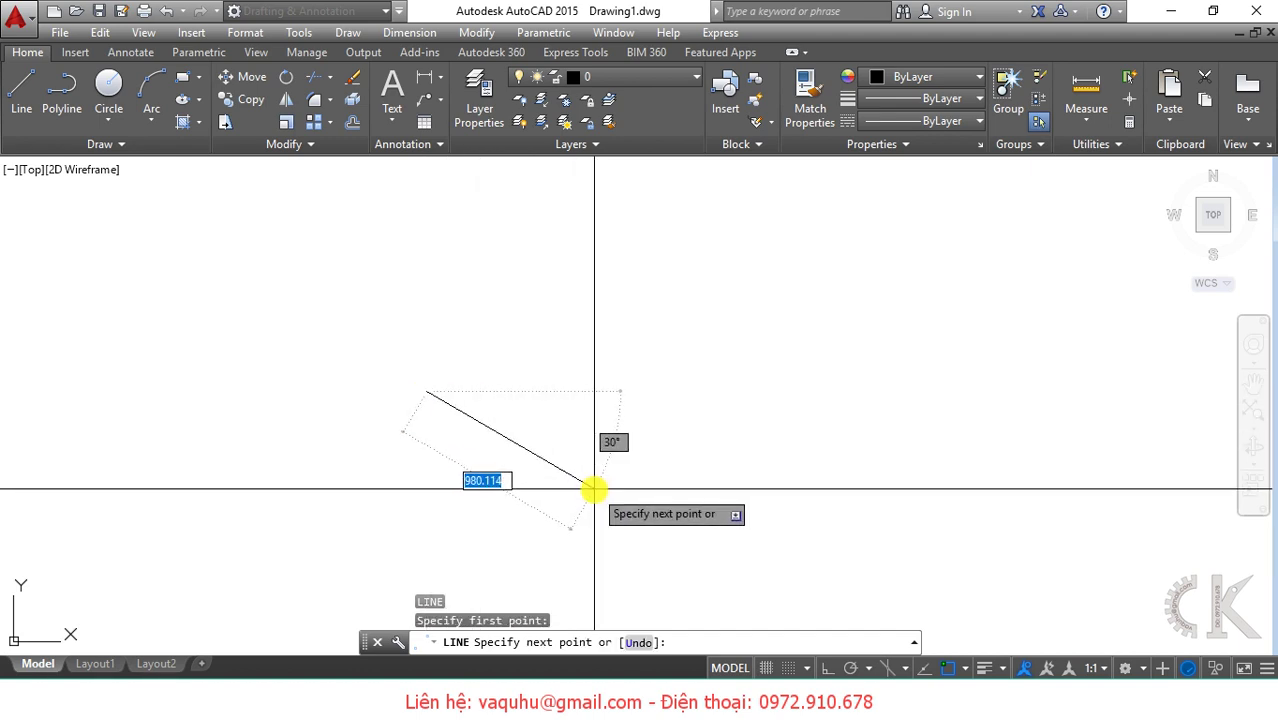
click(601, 276)
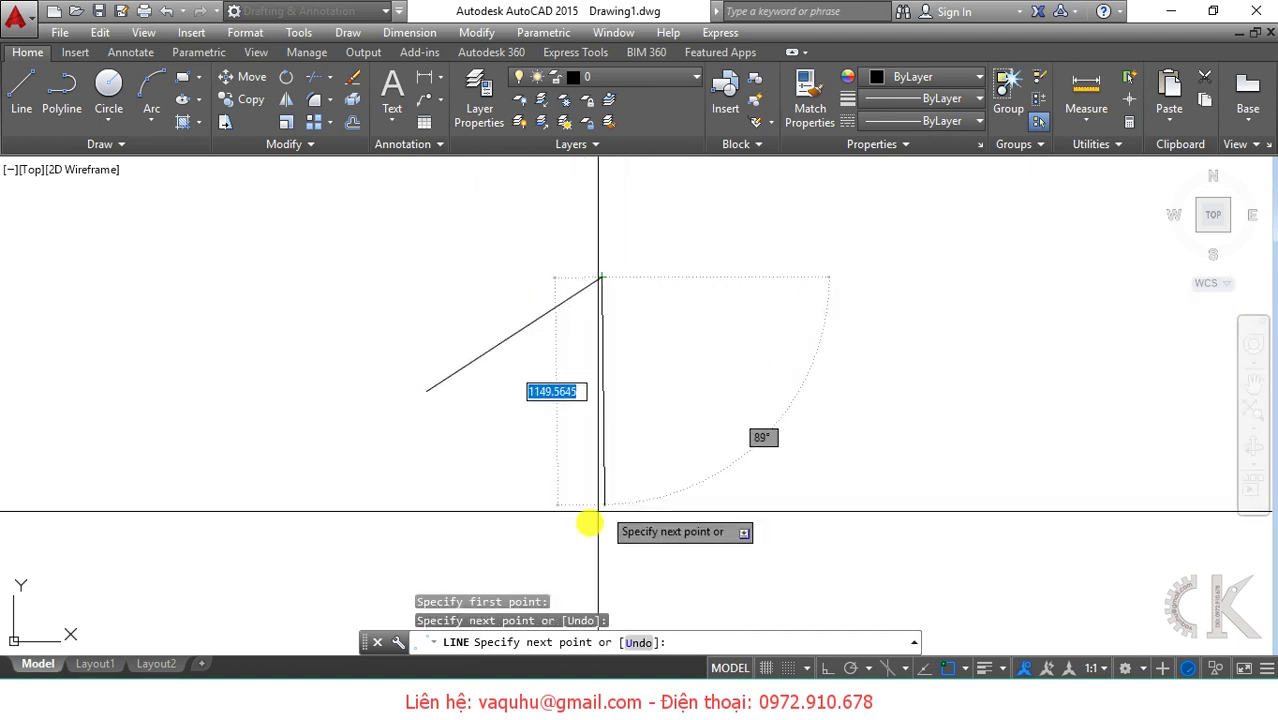
click(825, 385)
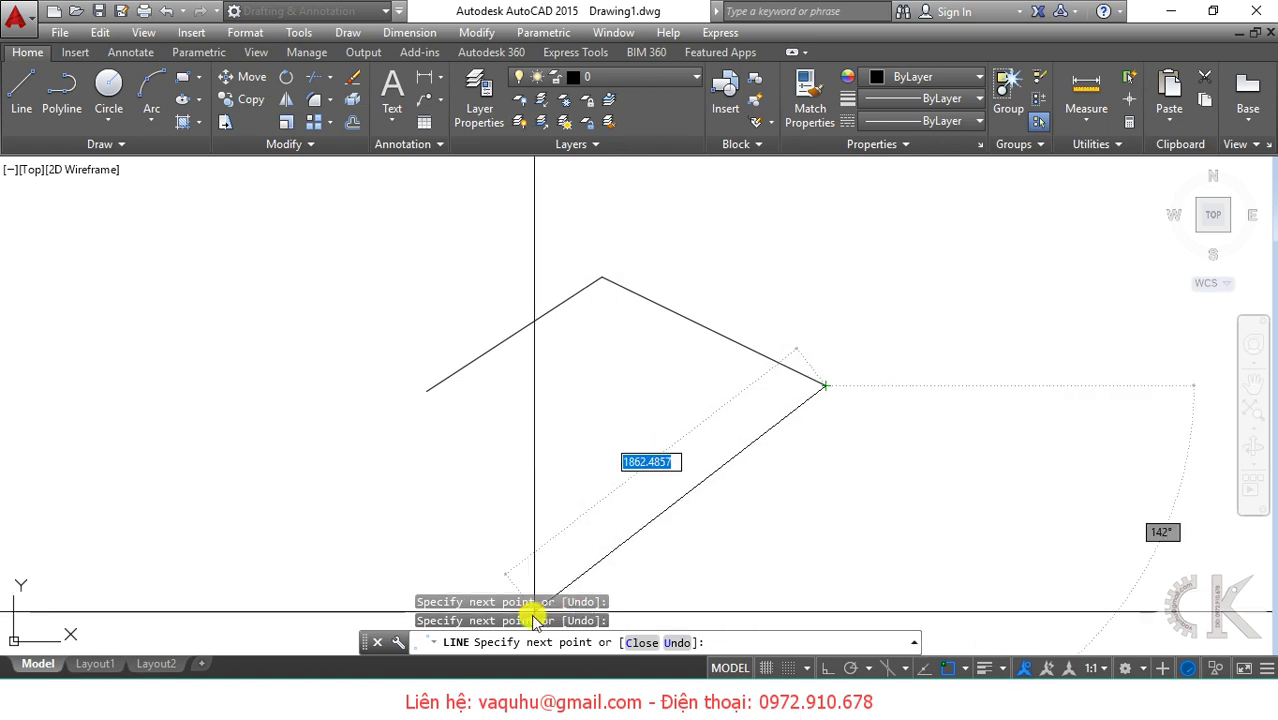
click(715, 453)
key(Return)
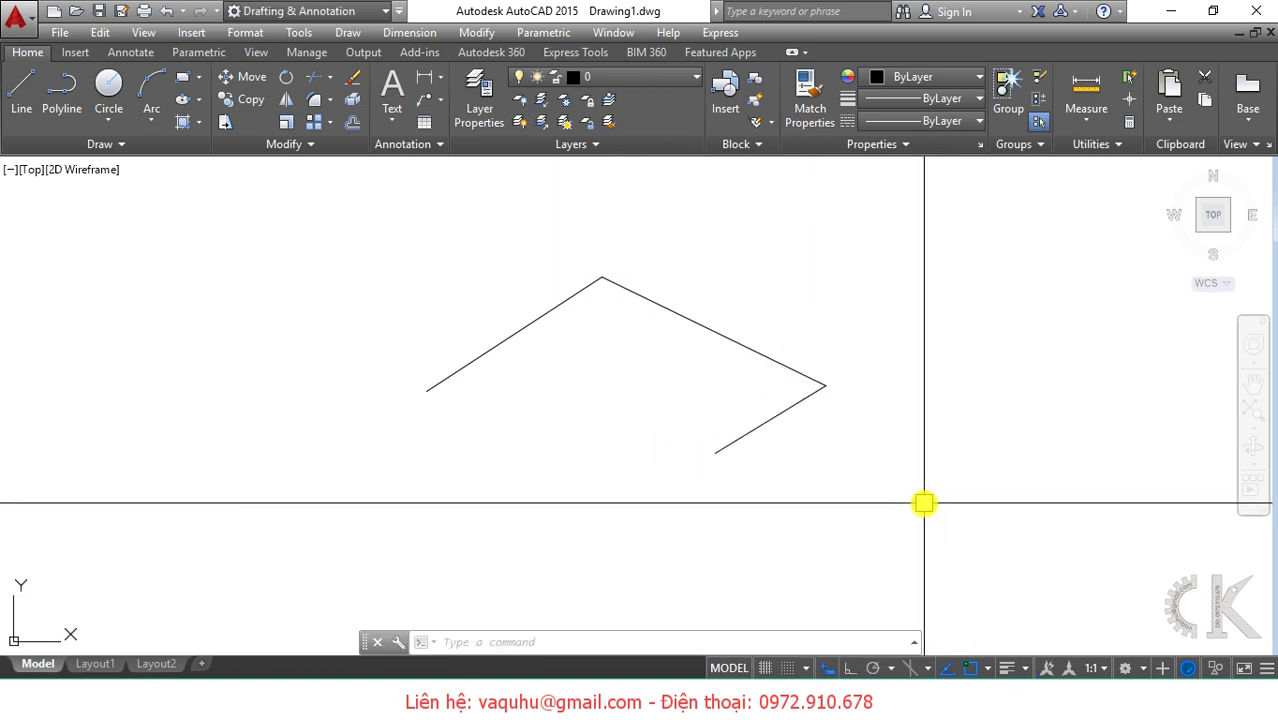
text(L)
key(Return)
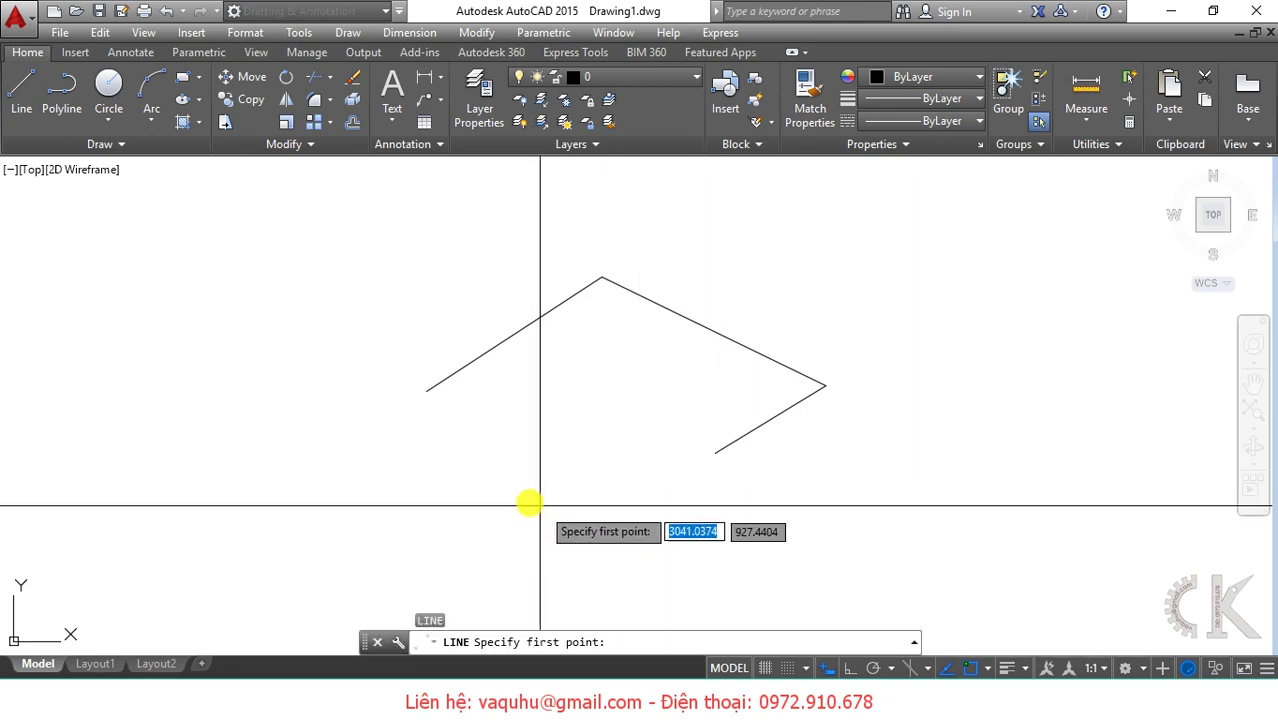
Draw three more connected segments beneath the first shape, rising toward the right
click(525, 500)
click(746, 532)
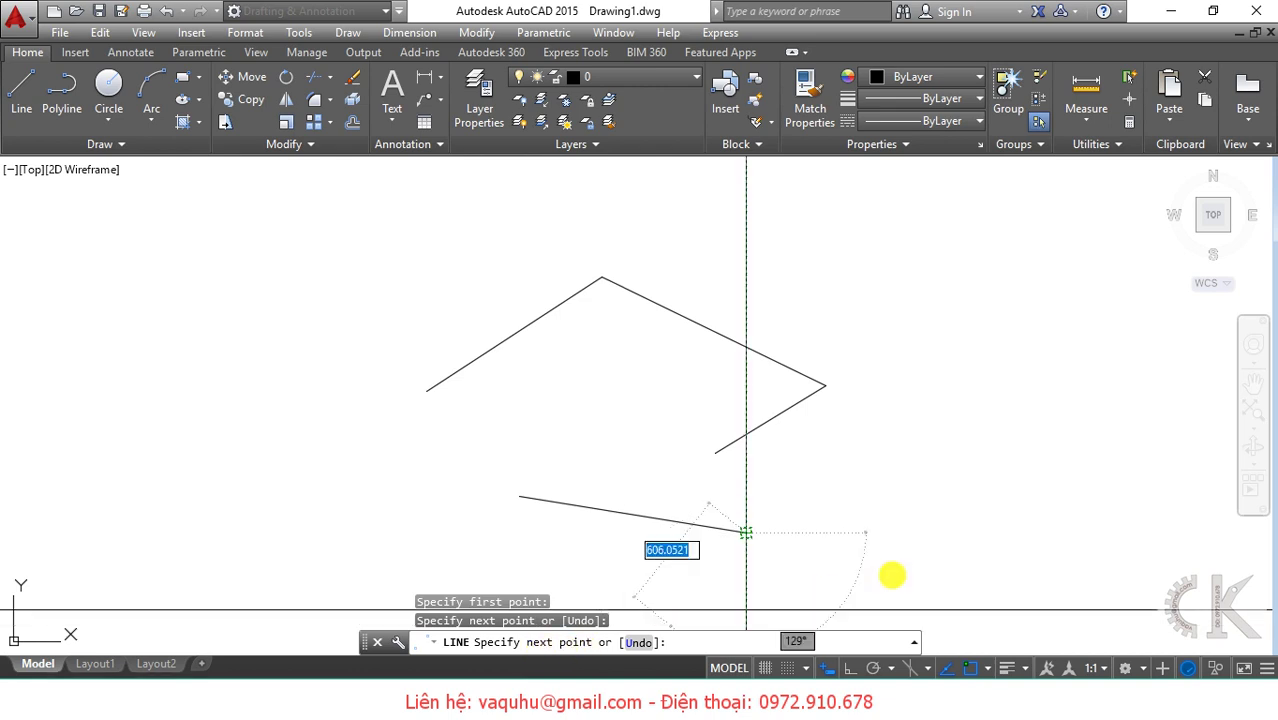
click(972, 450)
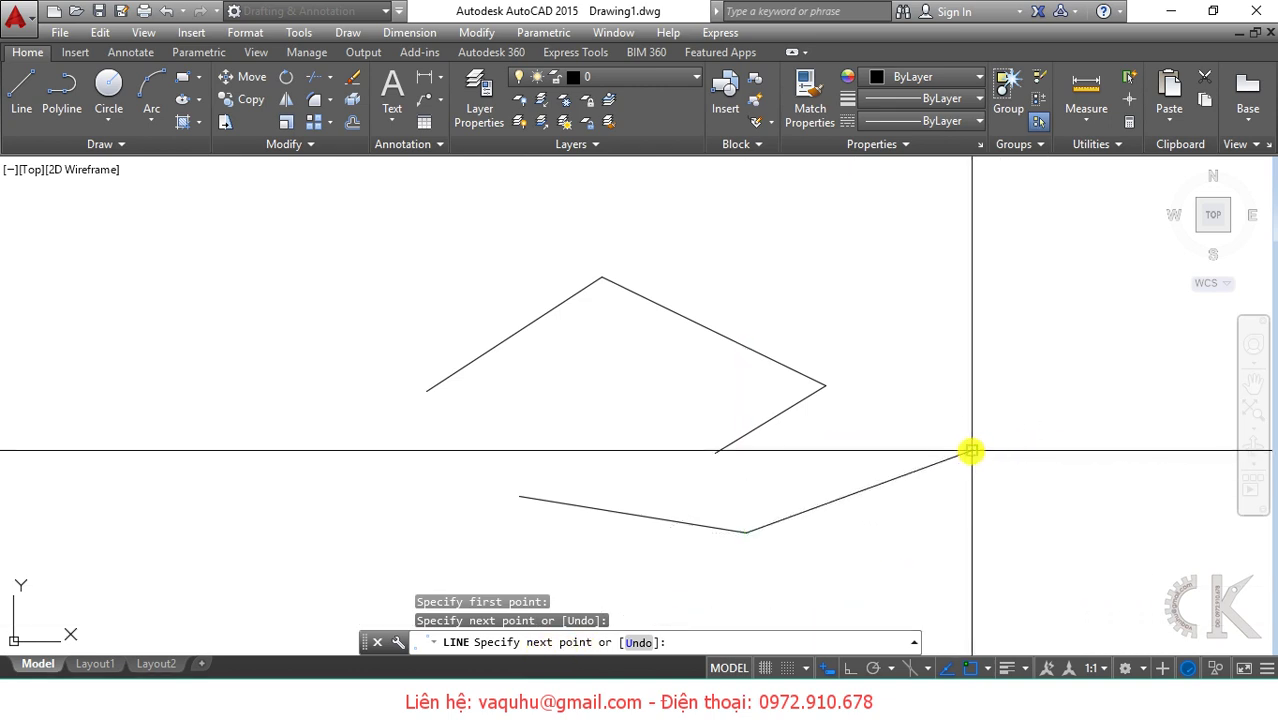
click(1062, 403)
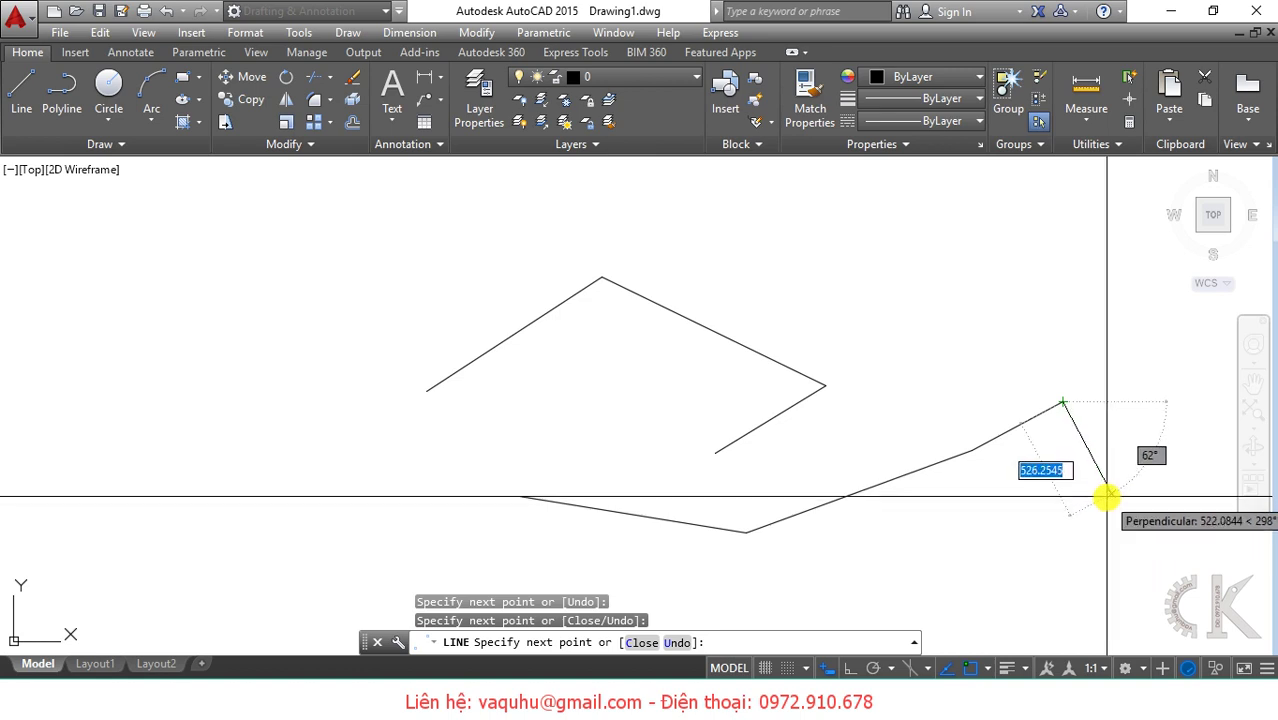
middle_drag(1108, 473, 910, 431)
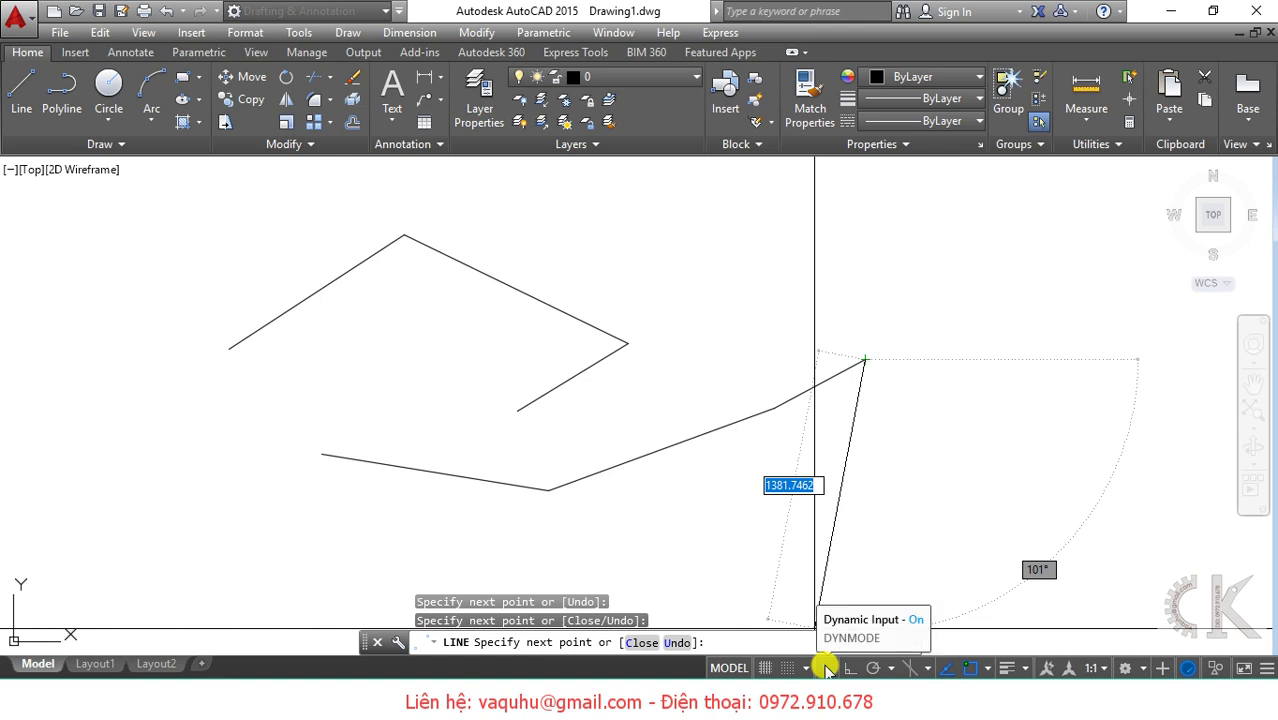
Turn Dynamic Input off from the status bar and end LINE with the second chain at three segments
click(826, 668)
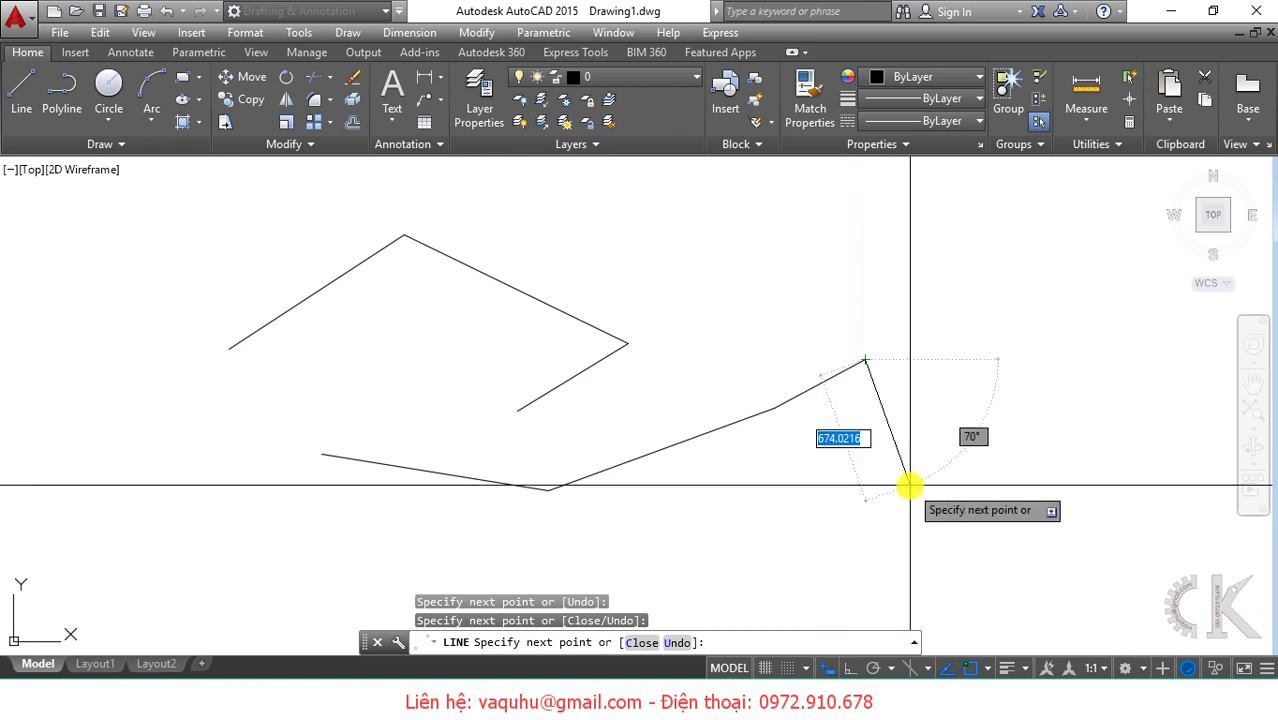
click(830, 669)
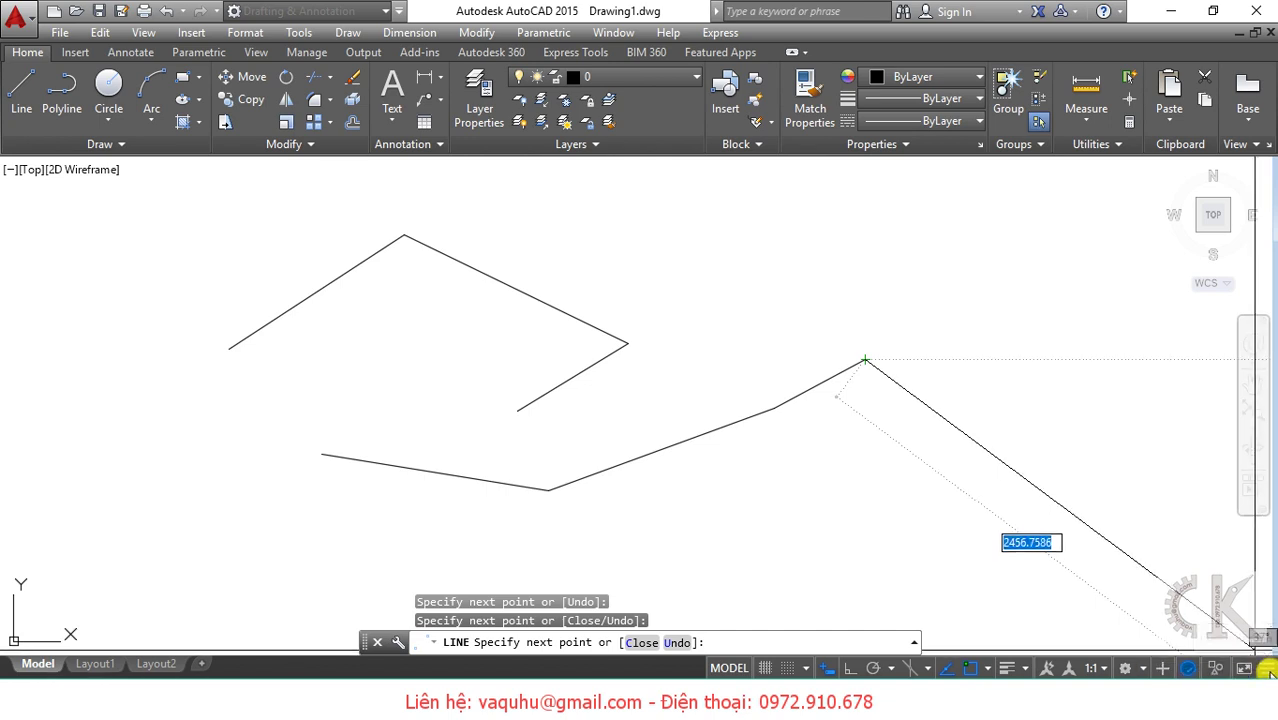
click(1268, 670)
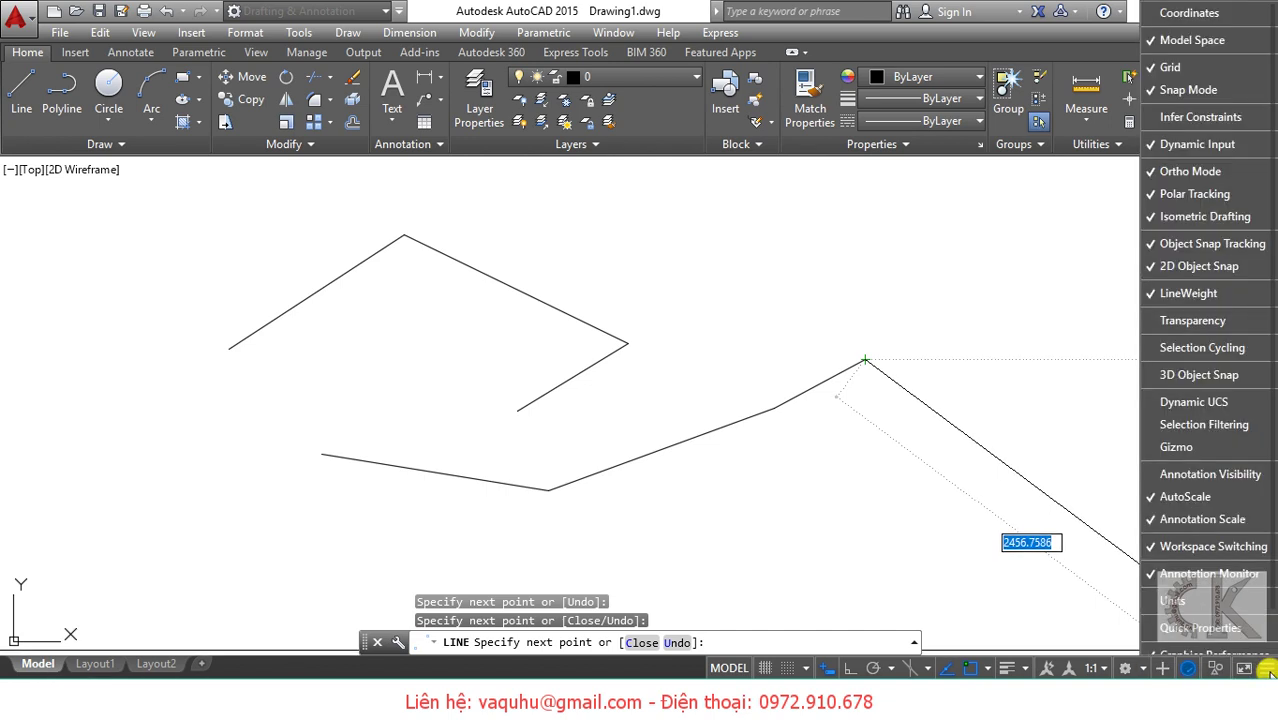
click(1156, 146)
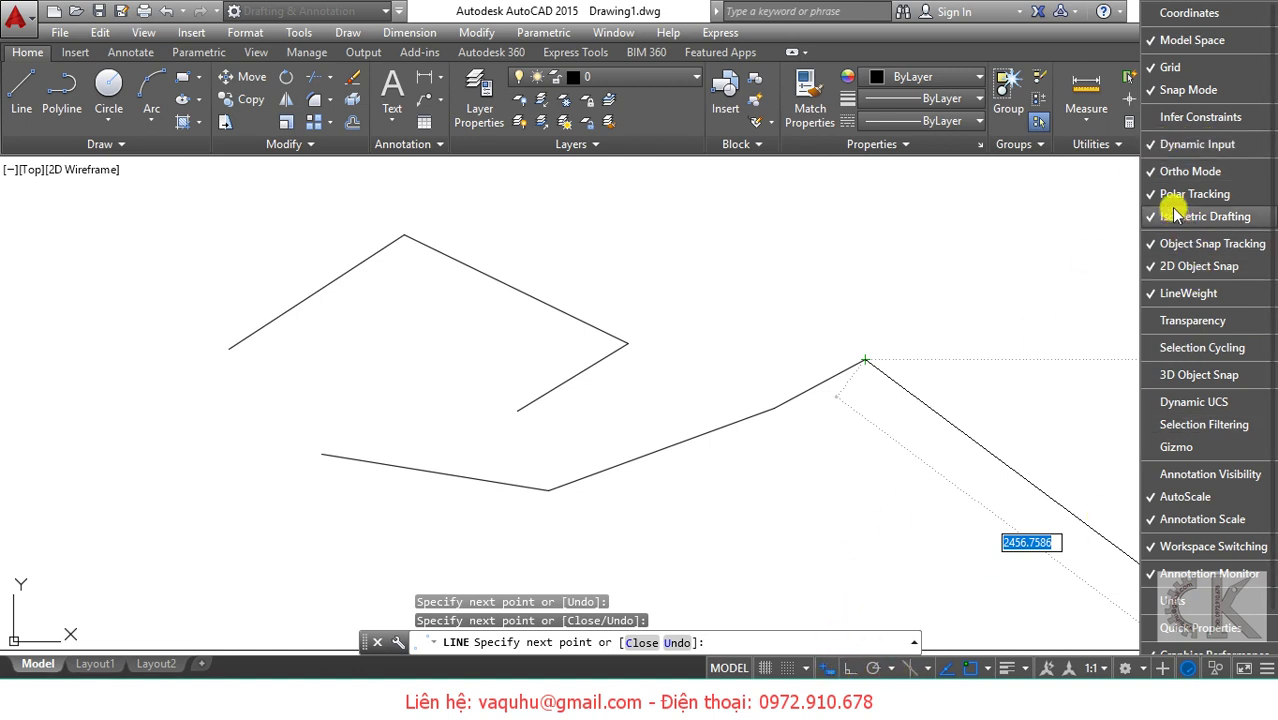
click(1149, 146)
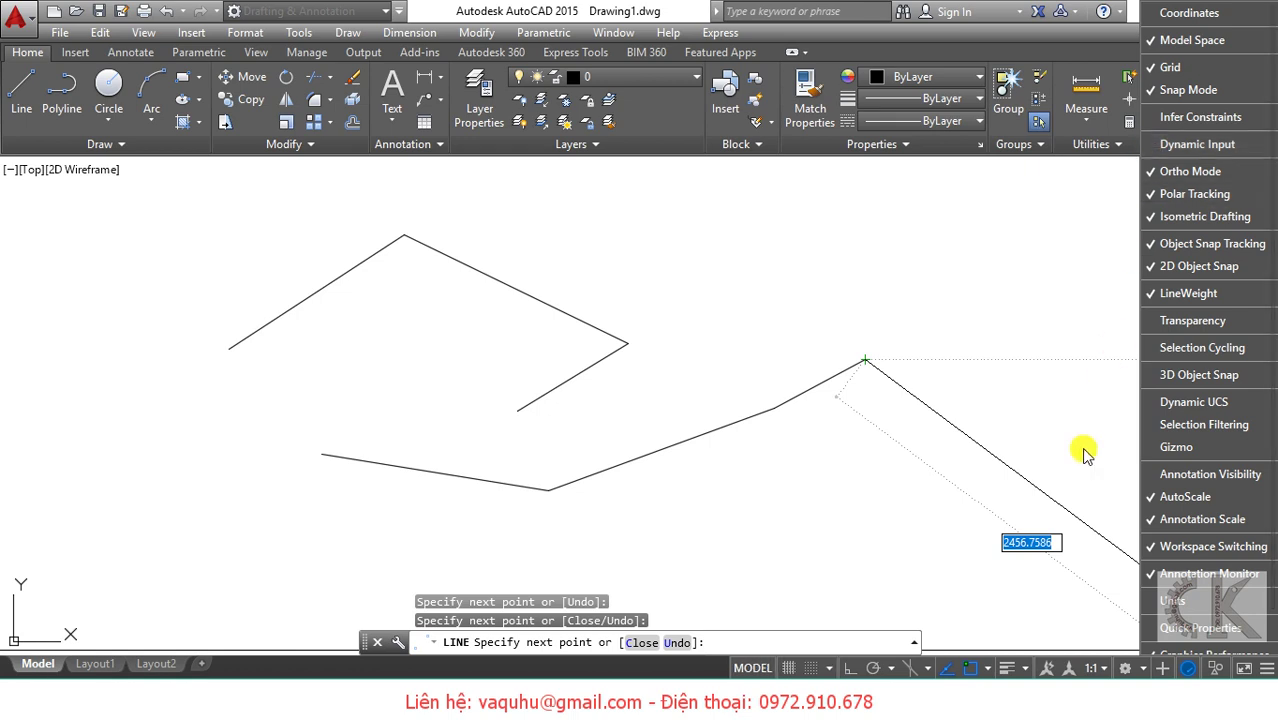
click(1150, 145)
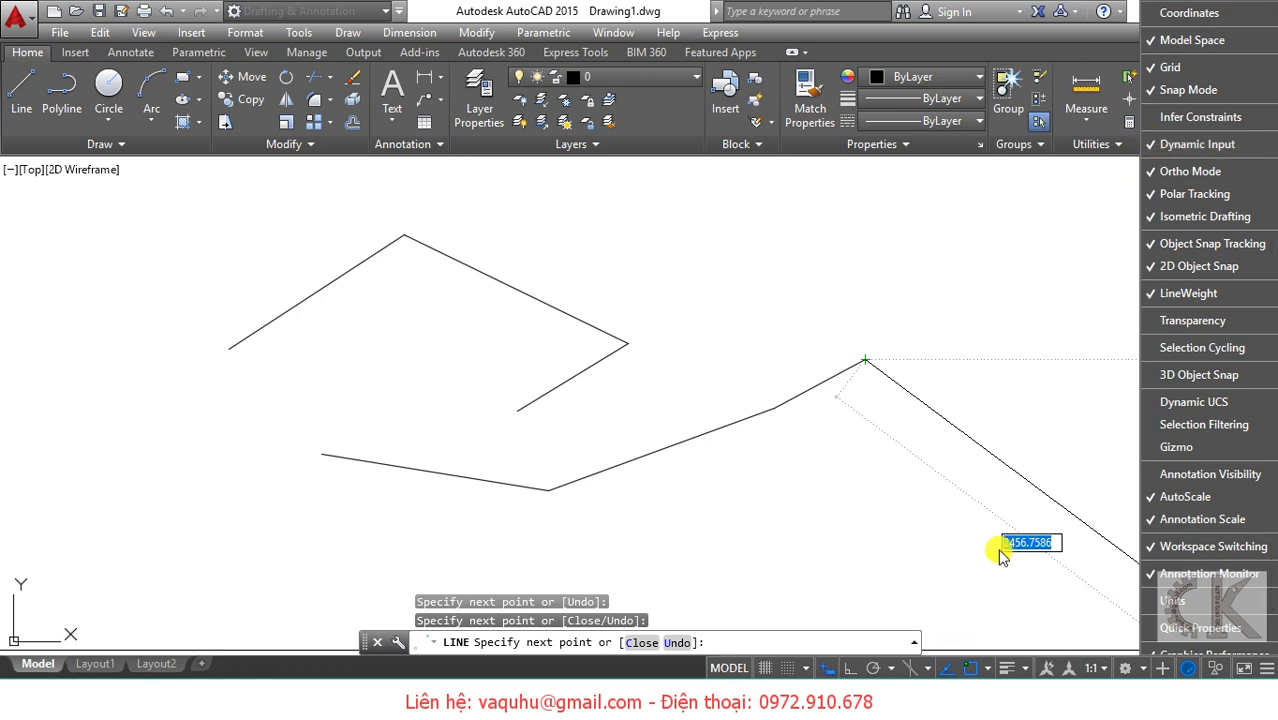
click(958, 533)
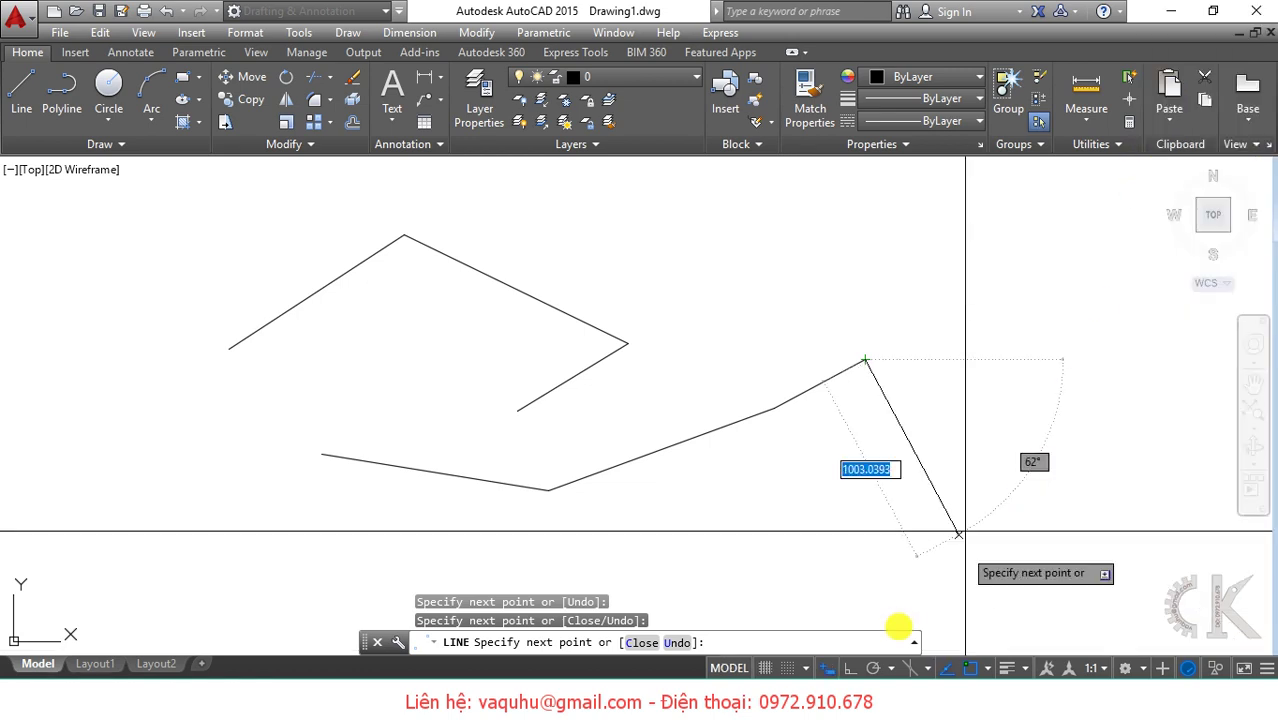
click(830, 668)
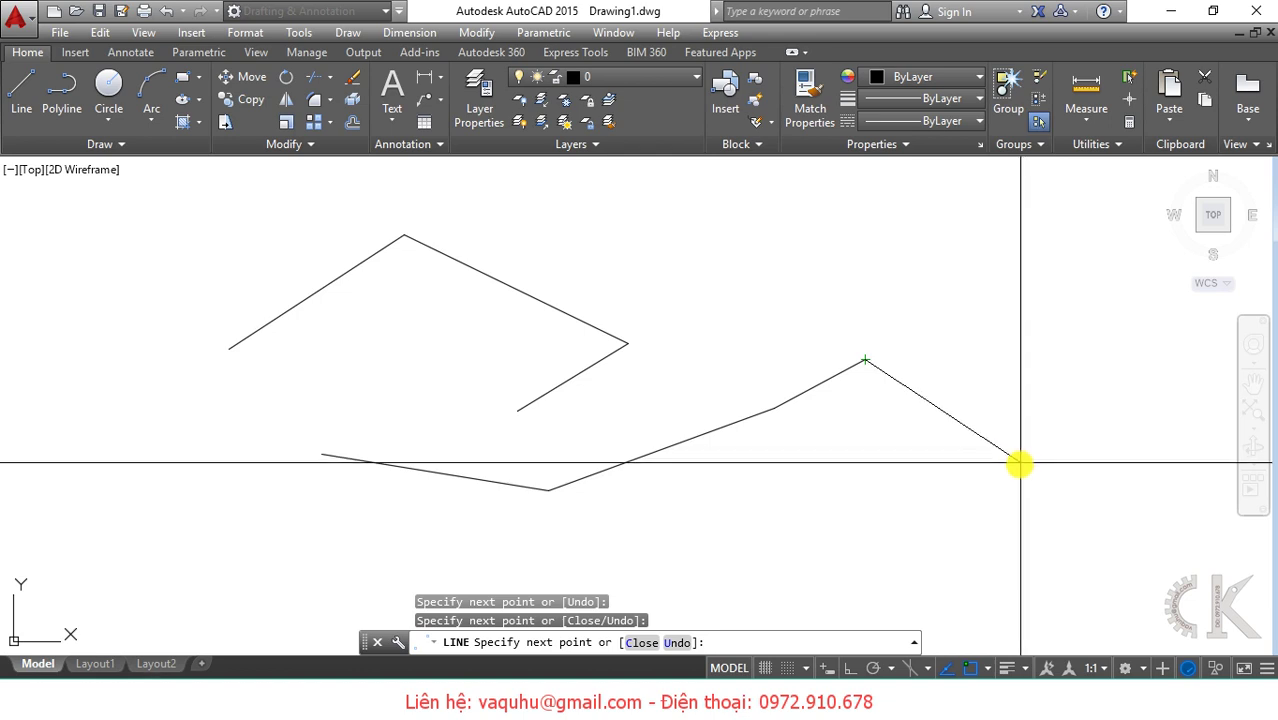
key(Return)
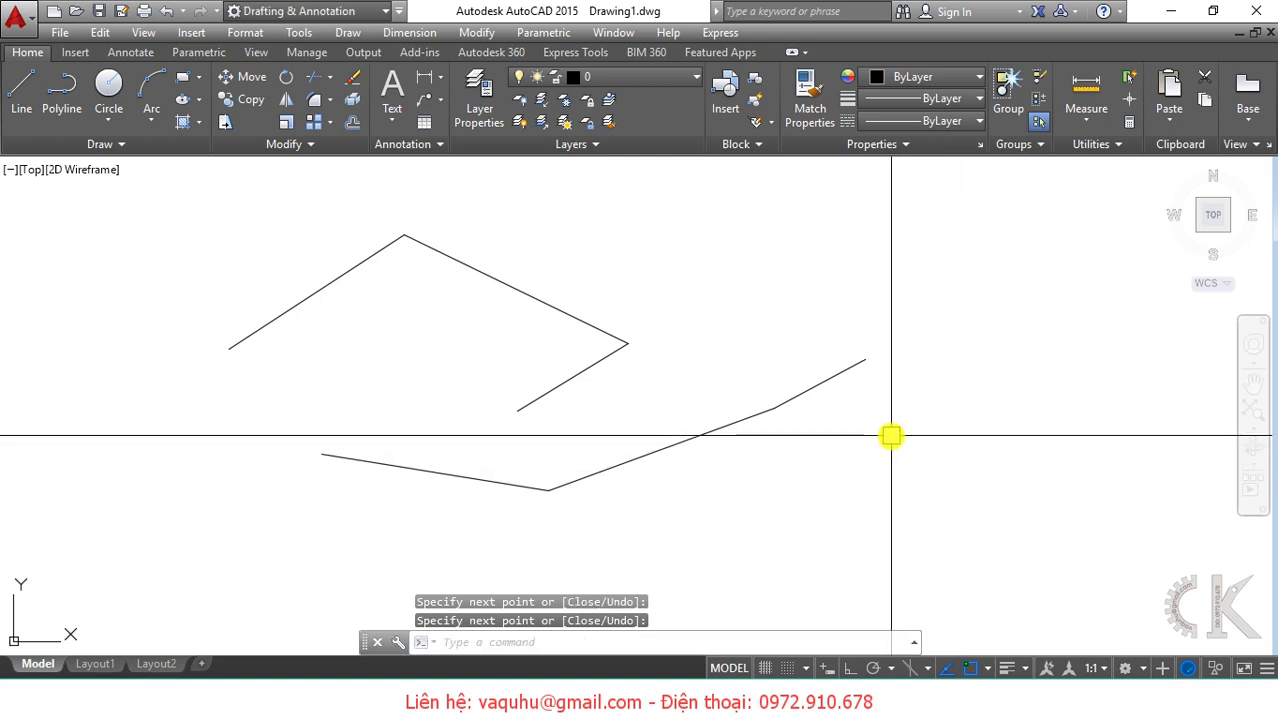
Scroll the Word lecture to exercise figures Hình 5.1–5.3 on page 16, then return to AutoCAD
scroll(890, 434, down, 5)
middle_drag(890, 434, 548, 424)
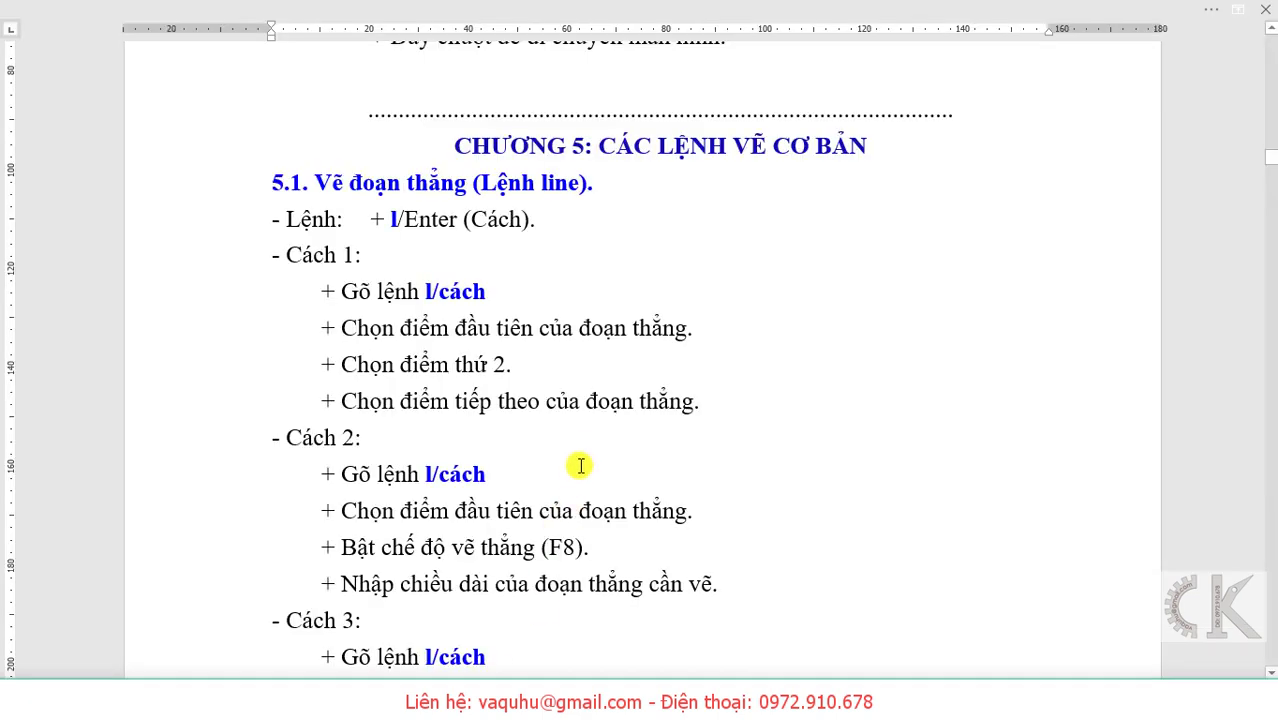
scroll(579, 462, down, 2)
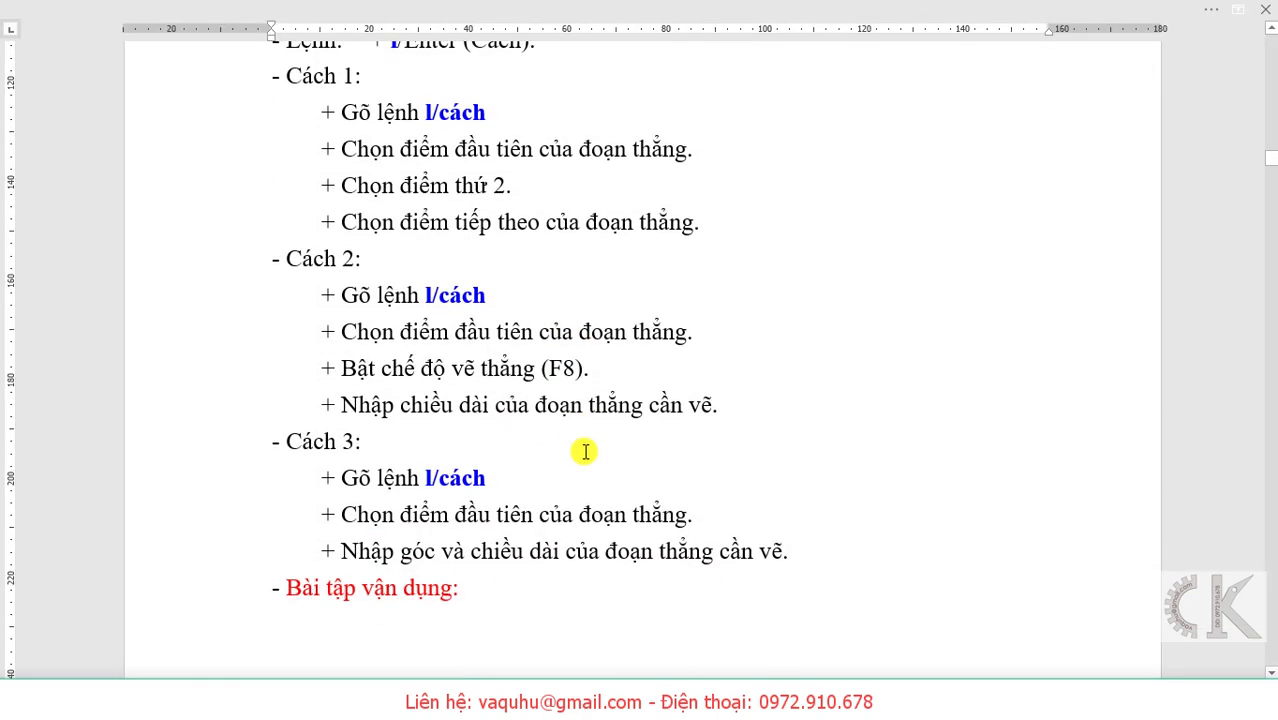
scroll(579, 462, down, 4)
scroll(584, 452, down, 2)
scroll(584, 452, down, 2)
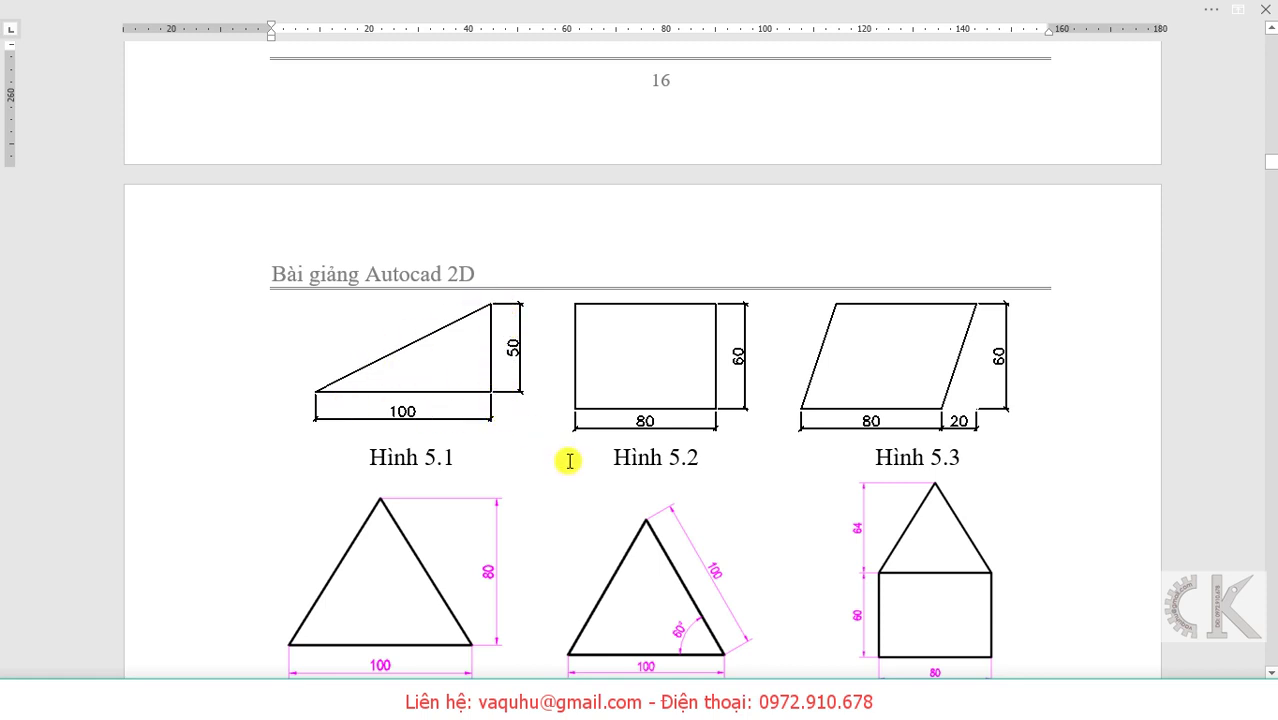
key(alt+Tab)
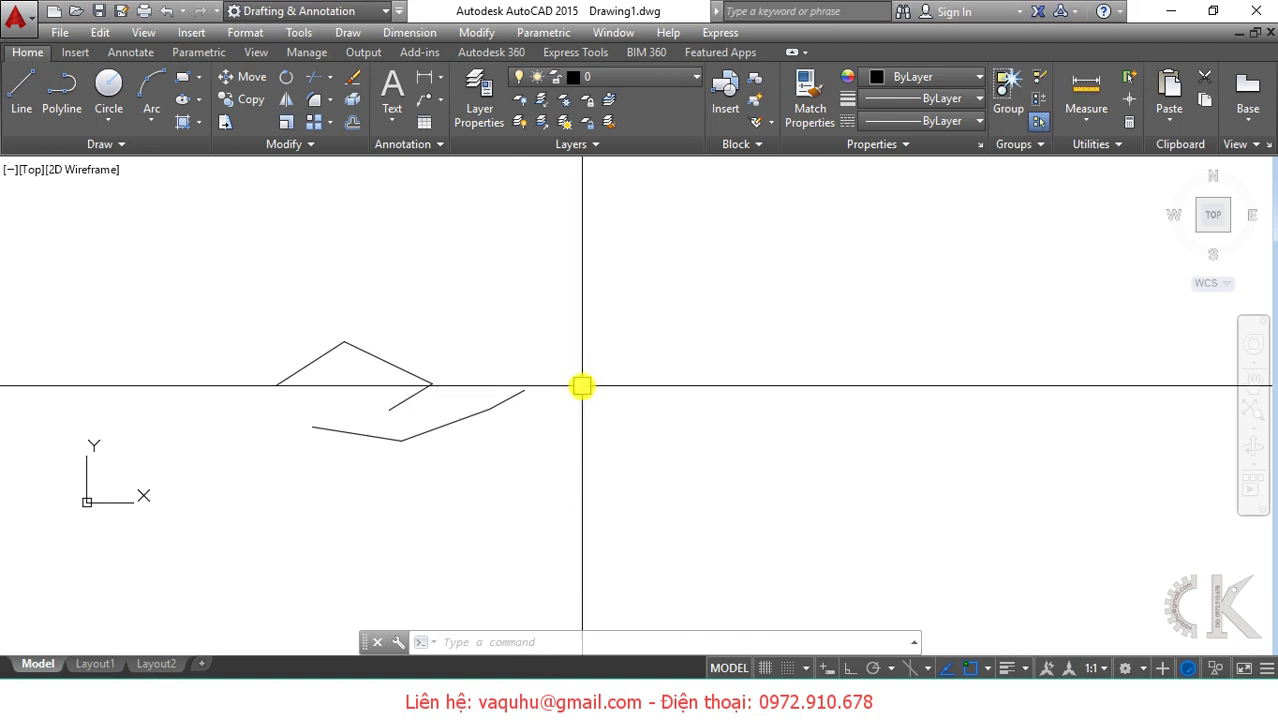
Draw one horizontal line with LINE and Ortho (F8) in the empty space right of the sketches
text(L)
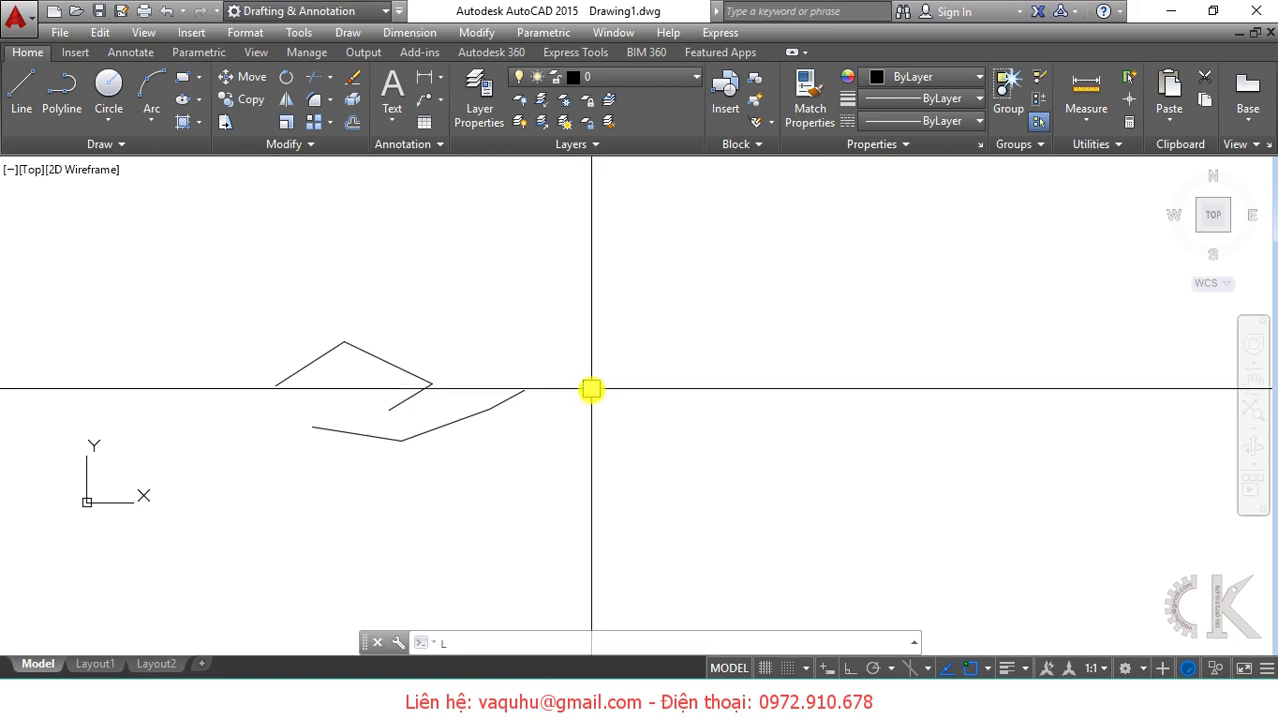
key(Return)
mouse_move(640, 420)
middle_down()
mouse_move(689, 429)
mouse_move(499, 421)
middle_up()
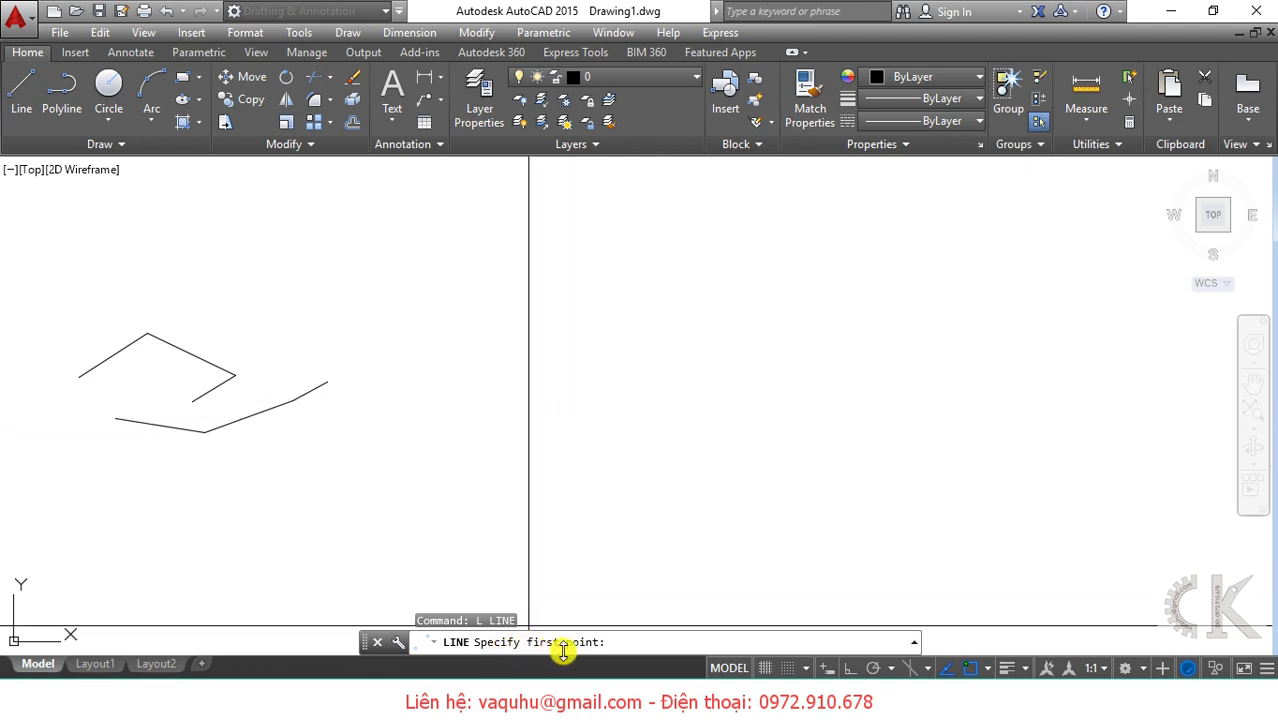
click(559, 463)
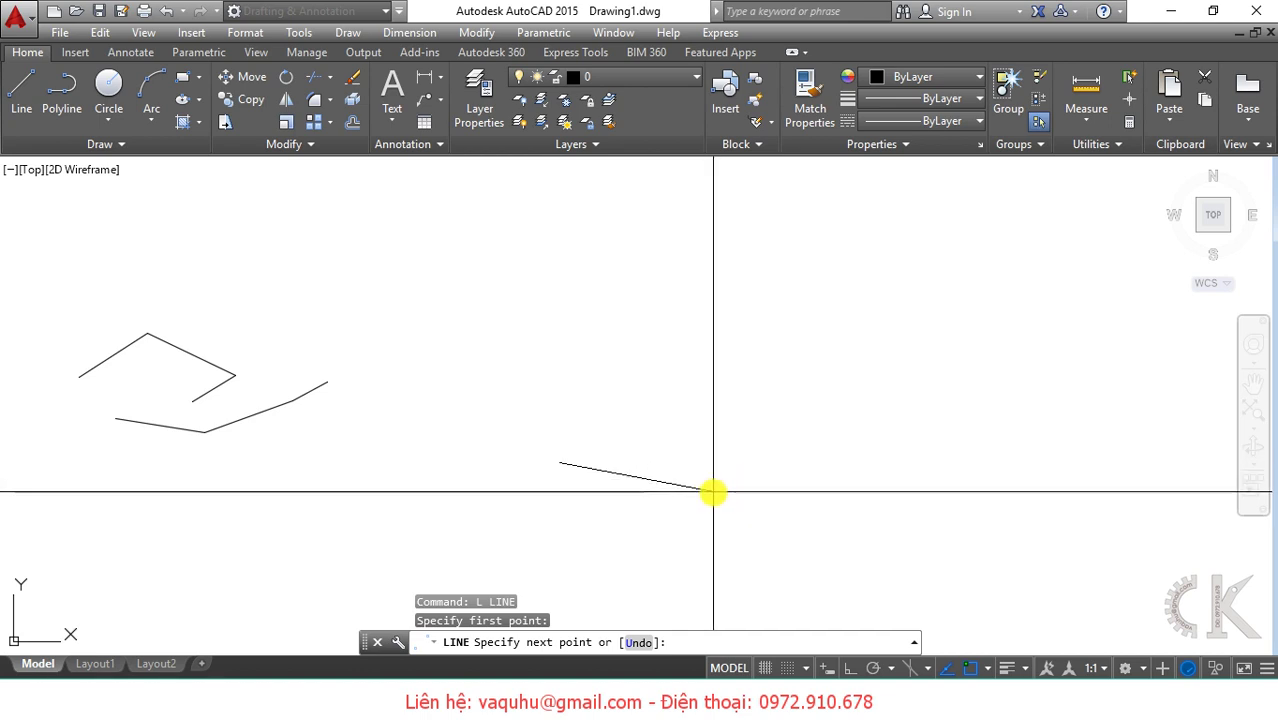
scroll(712, 490, up, 2)
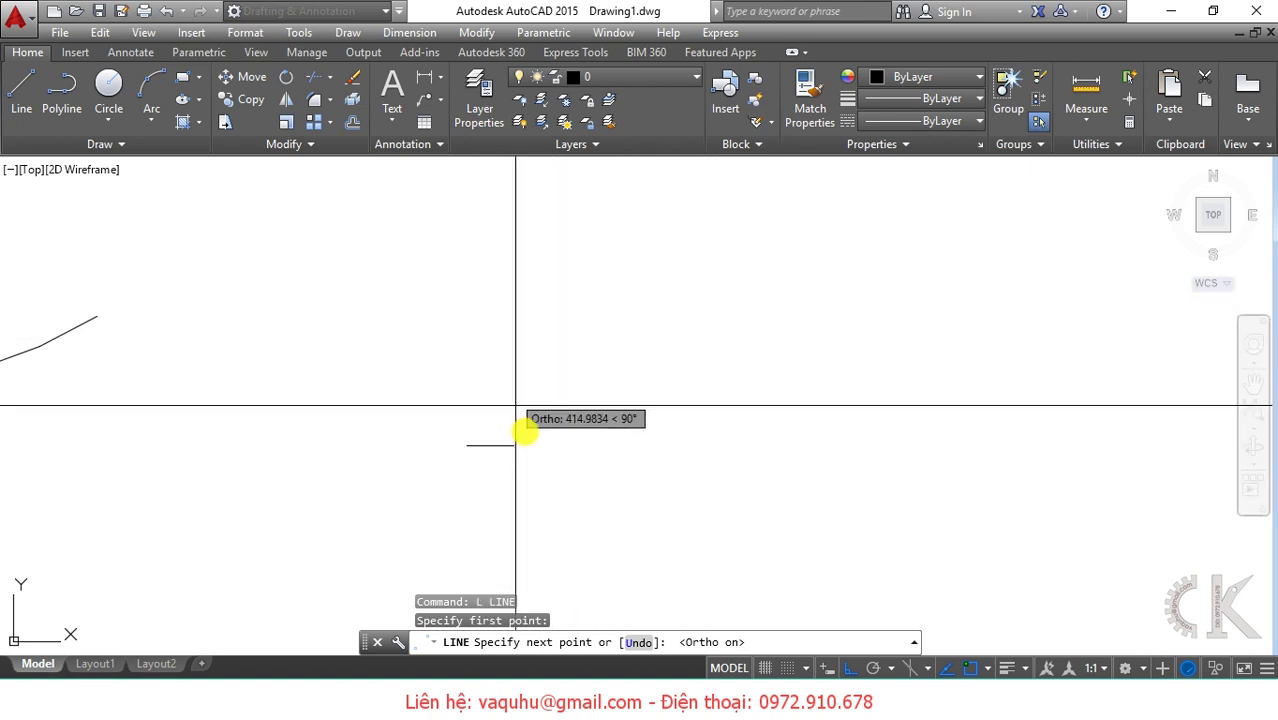
key(F8)
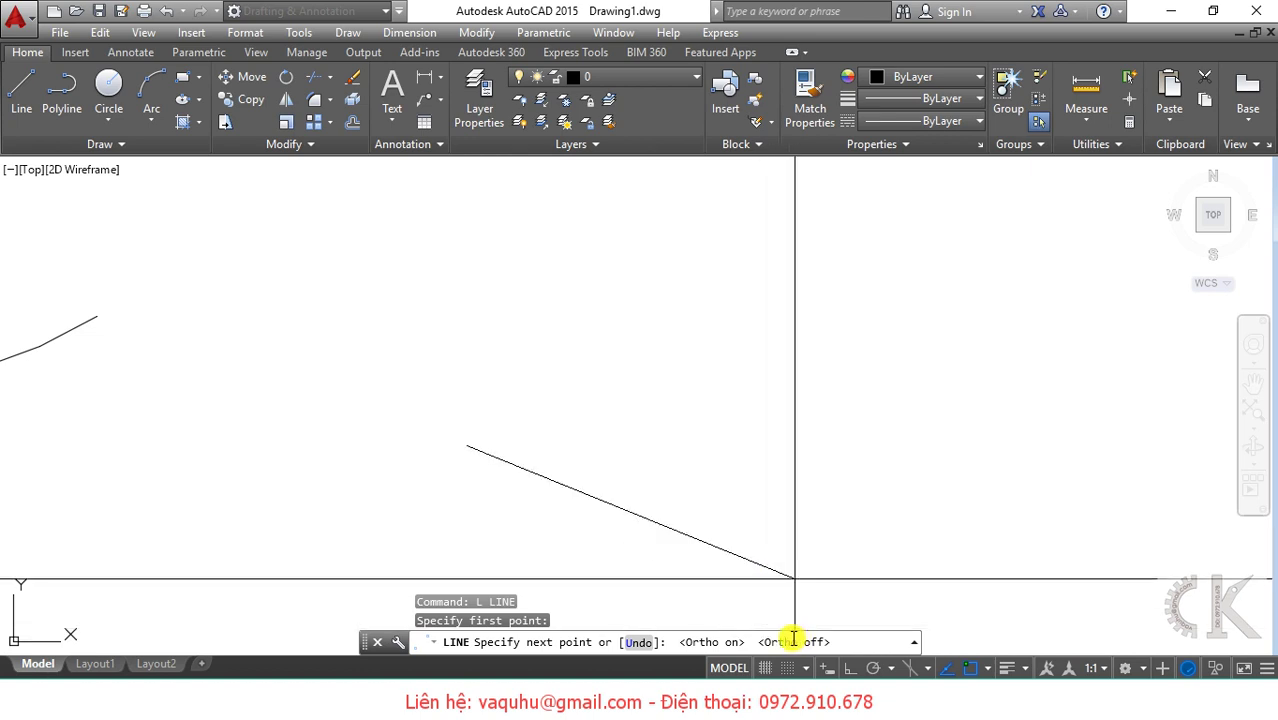
key(F8)
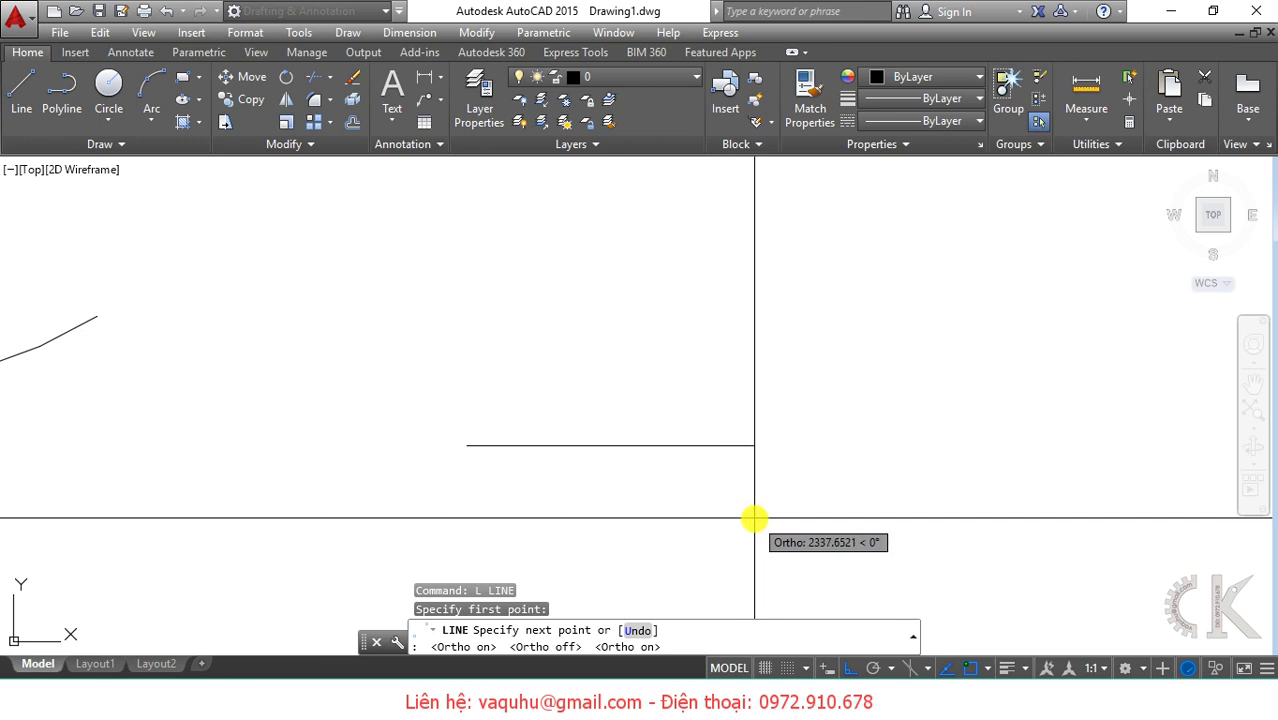
key(XF86AudioLowerVolume)
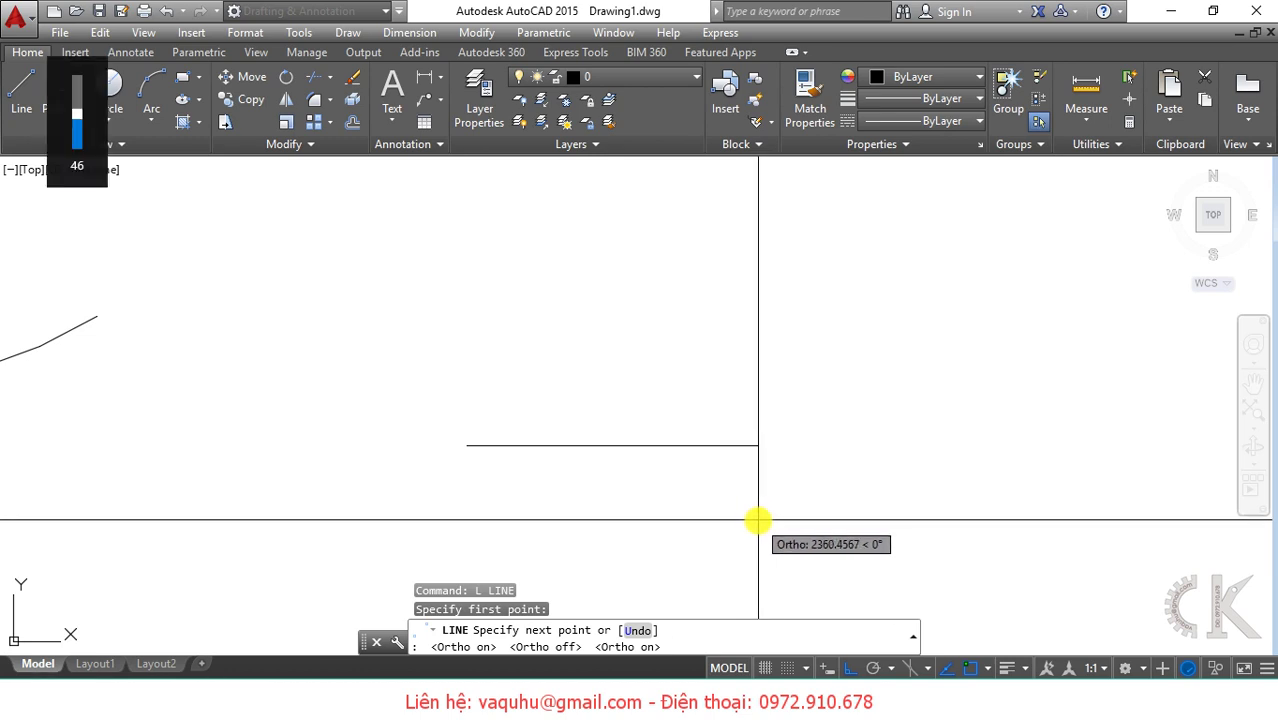
click(758, 520)
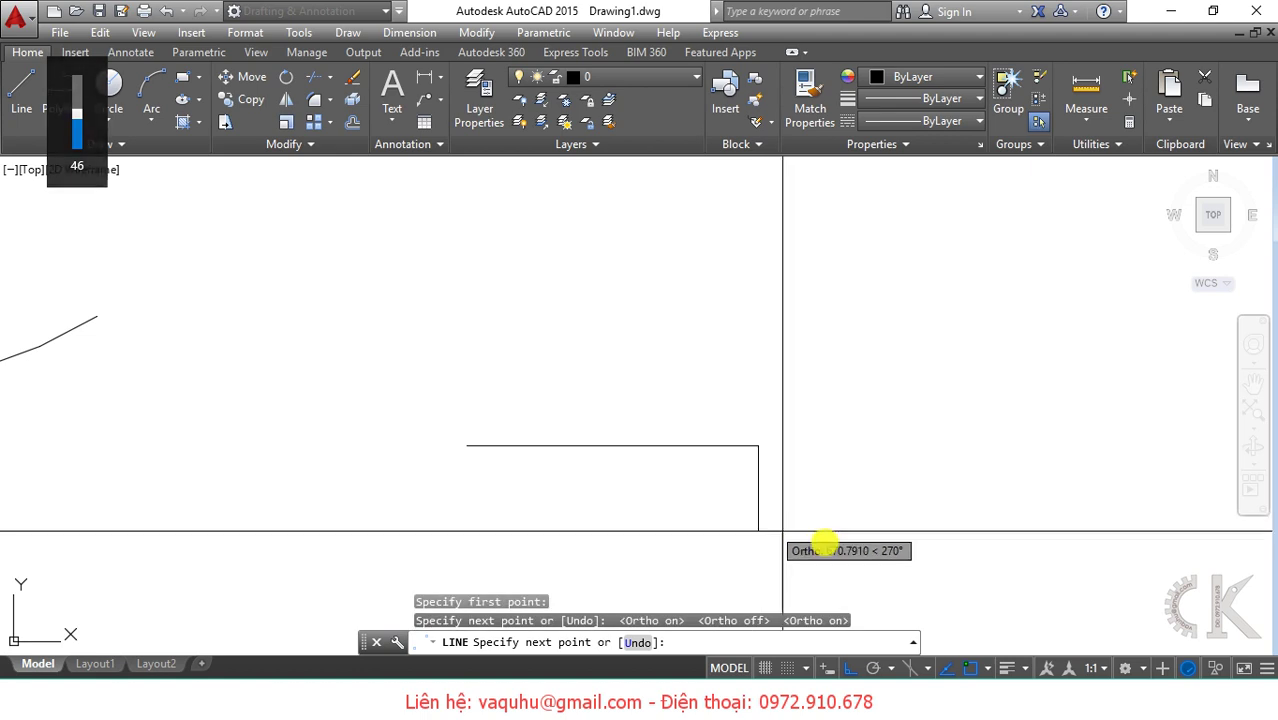
key(Escape)
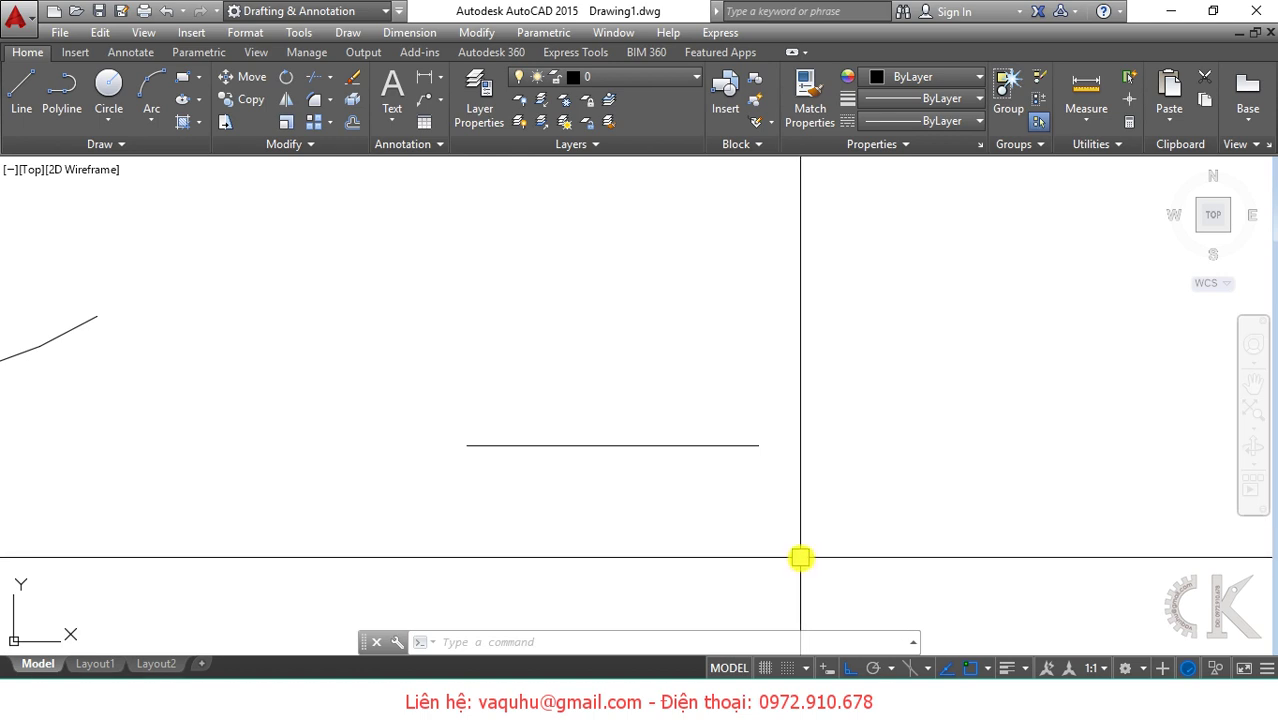
Start the triangle's base with LINE and, with Ortho on, draw a 100-unit horizontal segment
text(L)
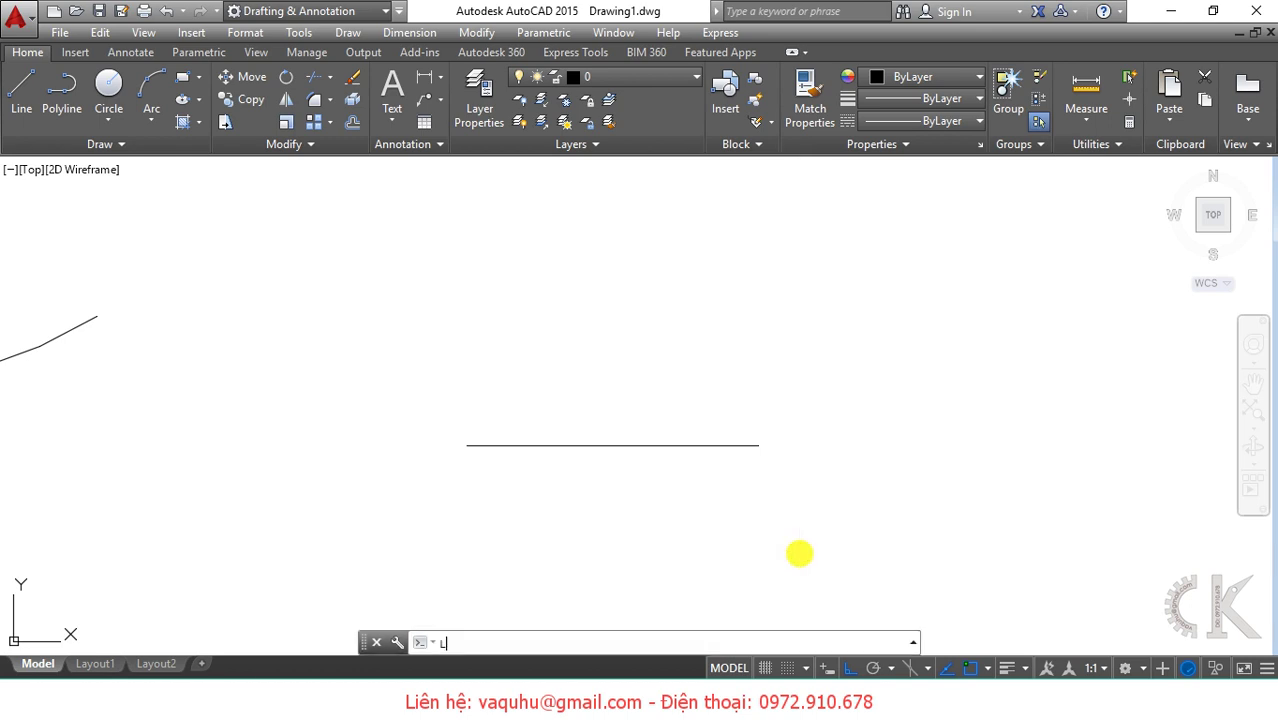
key(Return)
click(474, 360)
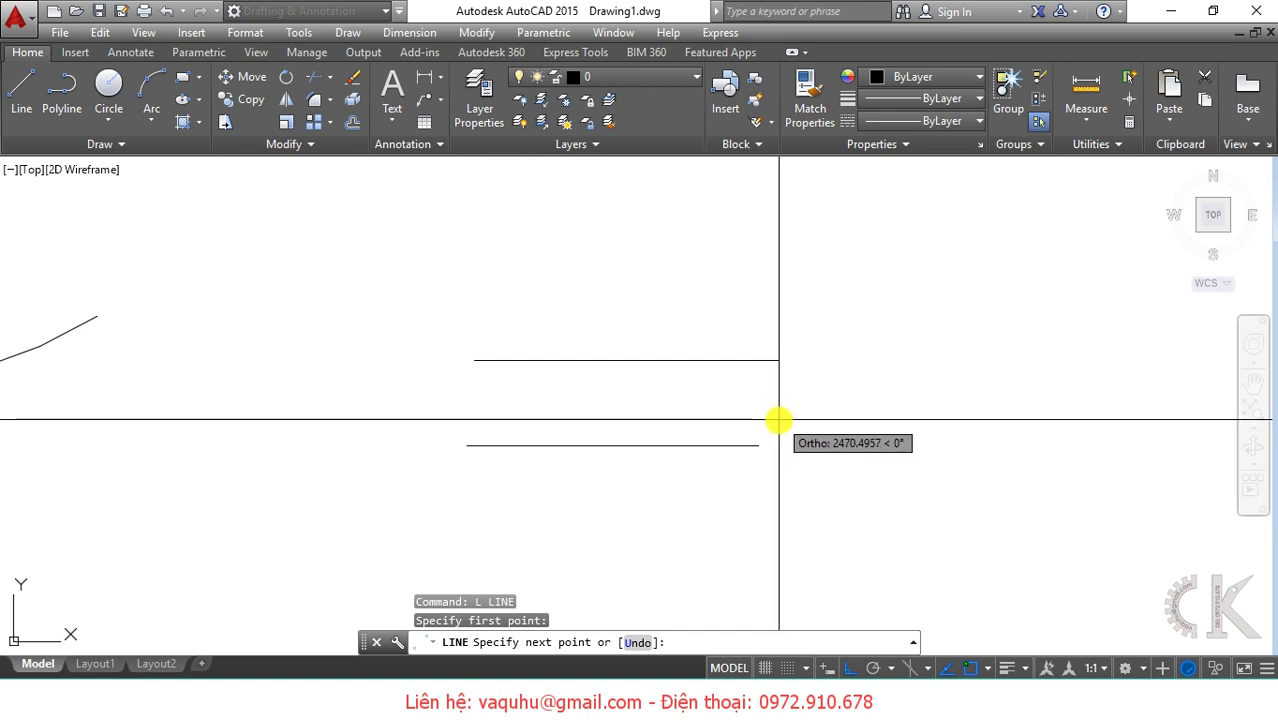
key(F8)
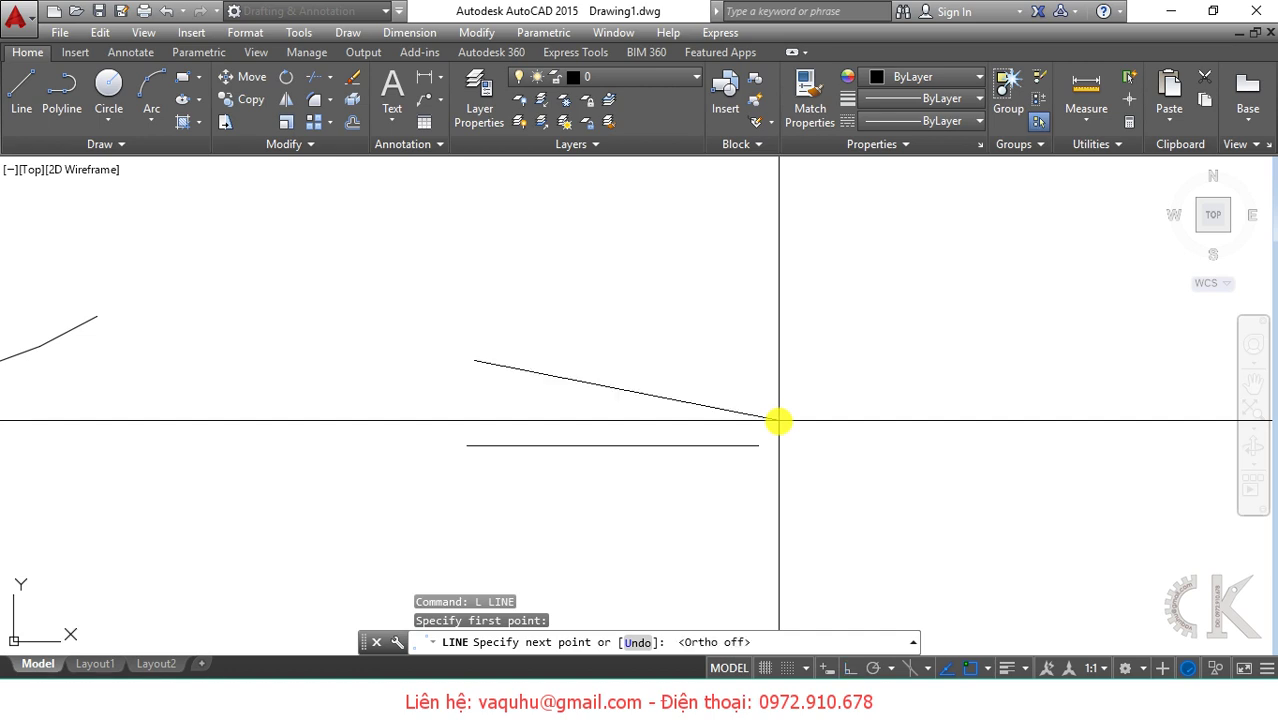
key(F8)
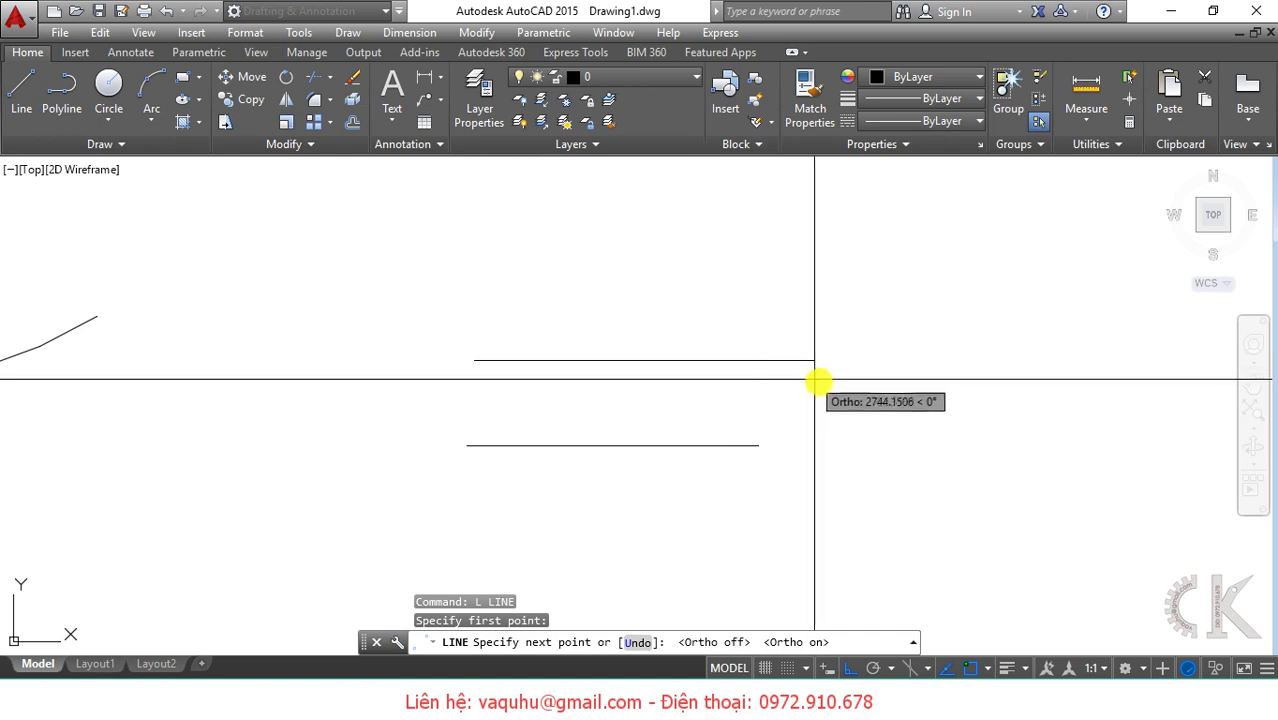
click(848, 668)
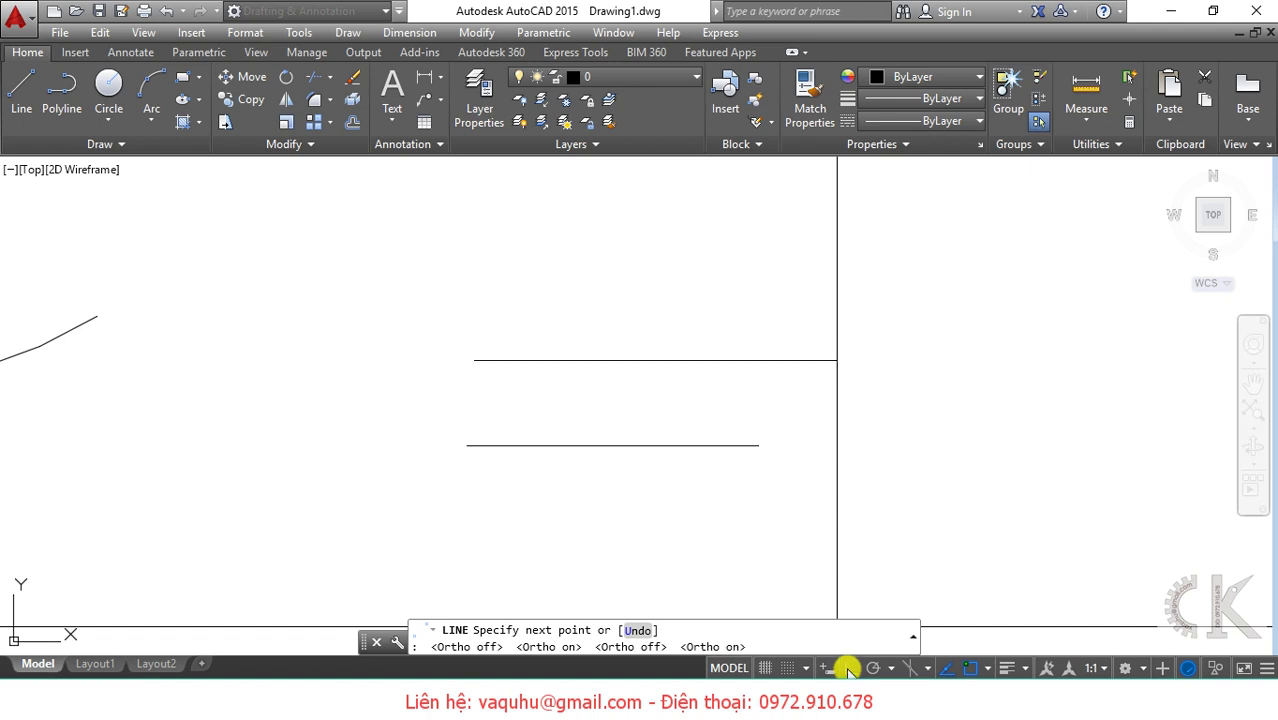
click(847, 668)
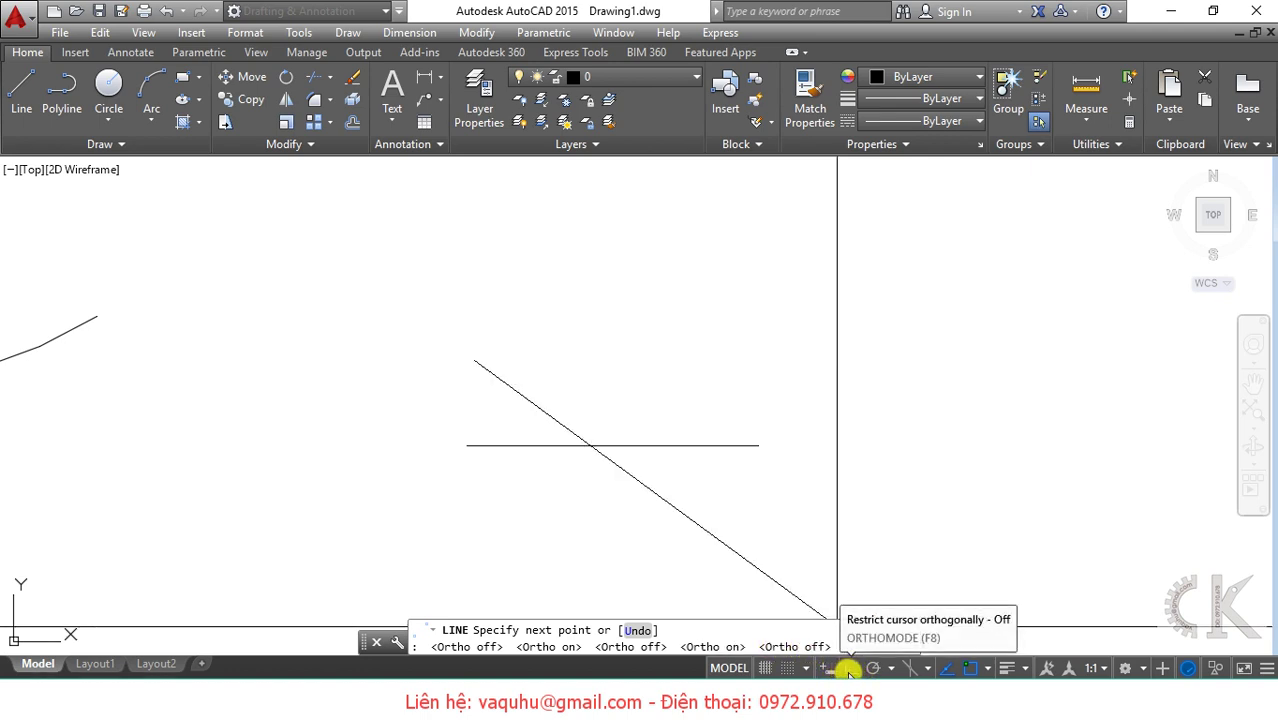
click(848, 668)
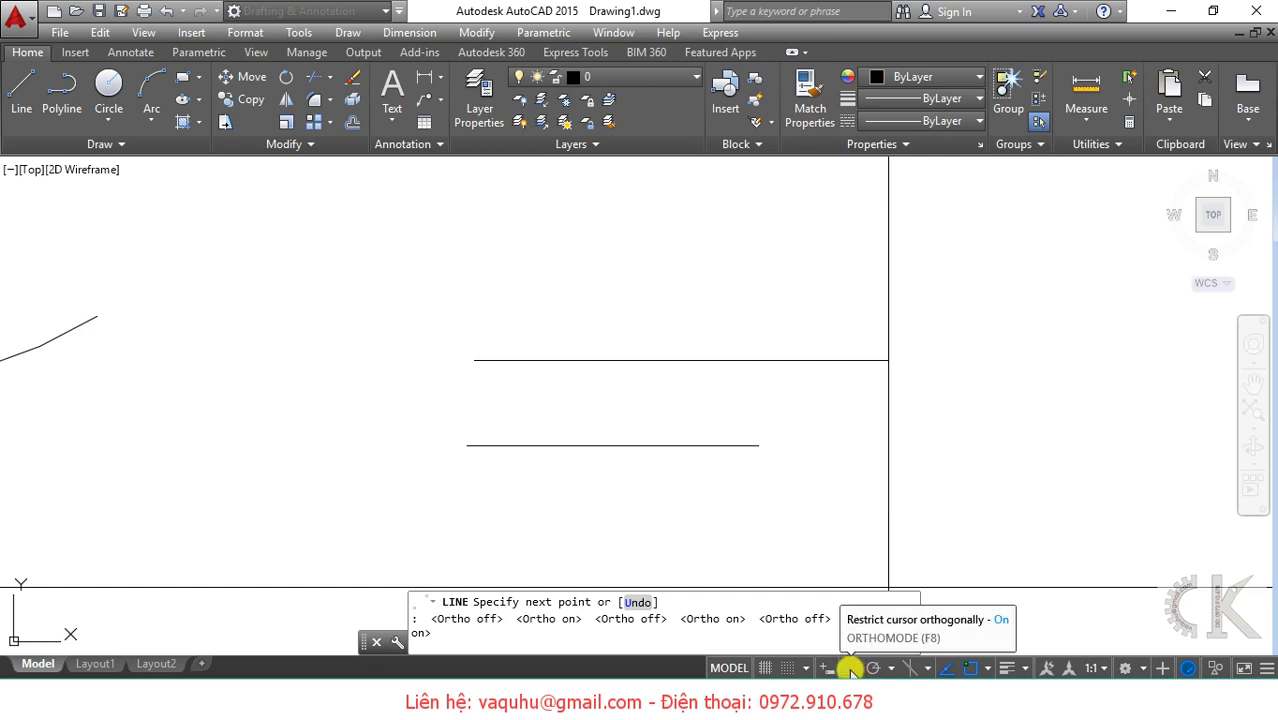
click(850, 668)
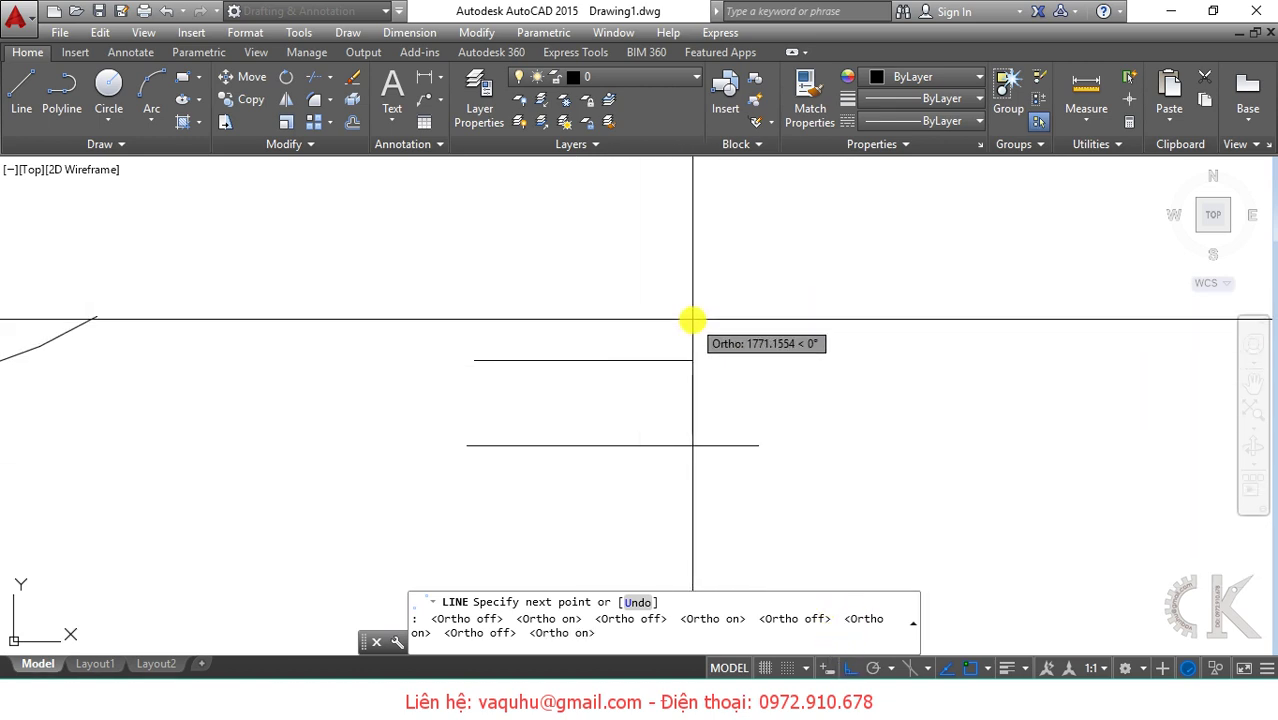
text(100)
key(Return)
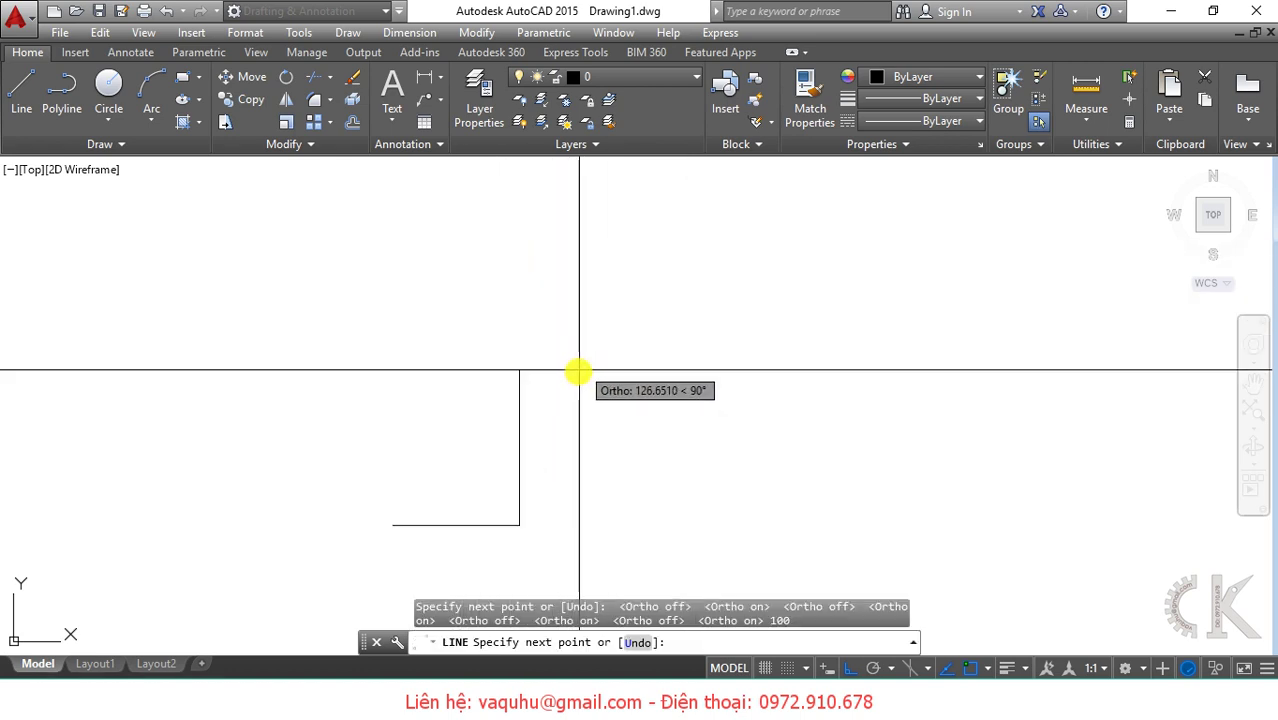
Add the 50-unit vertical side and close the hypotenuse back to the triangle's start point
scroll(610, 385, down, 4)
scroll(630, 390, up, 4)
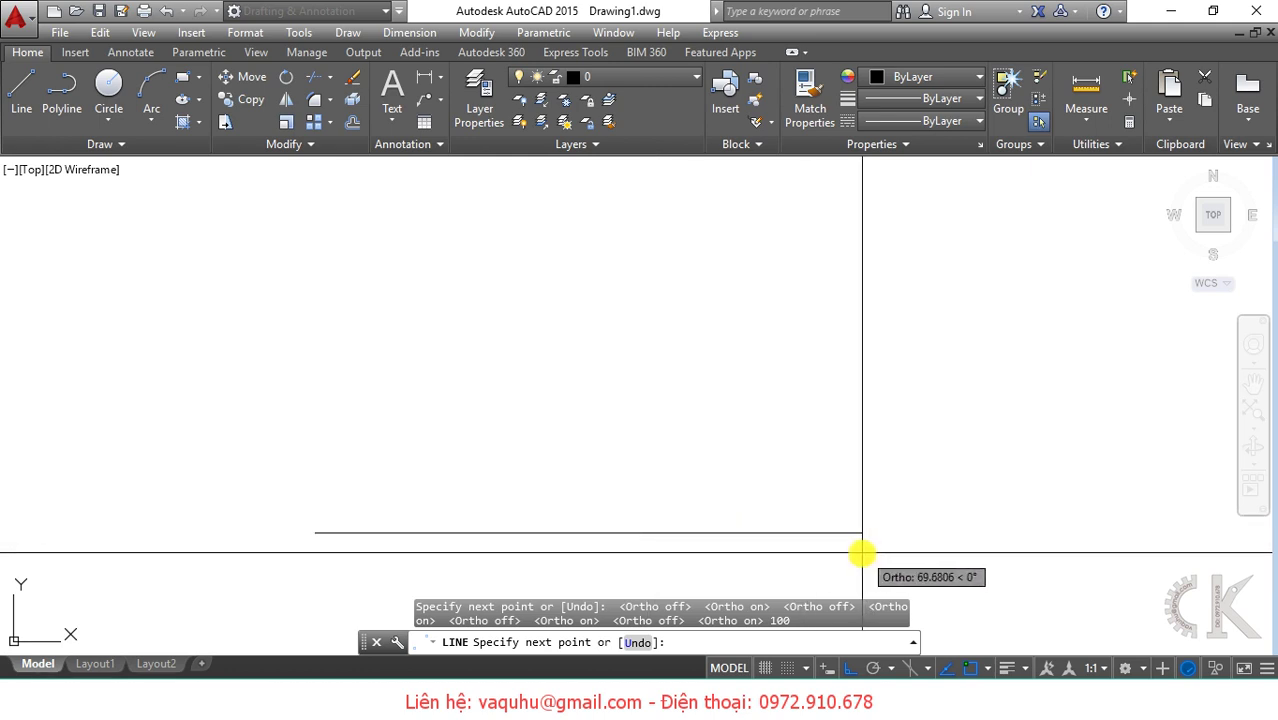
click(638, 545)
text(50)
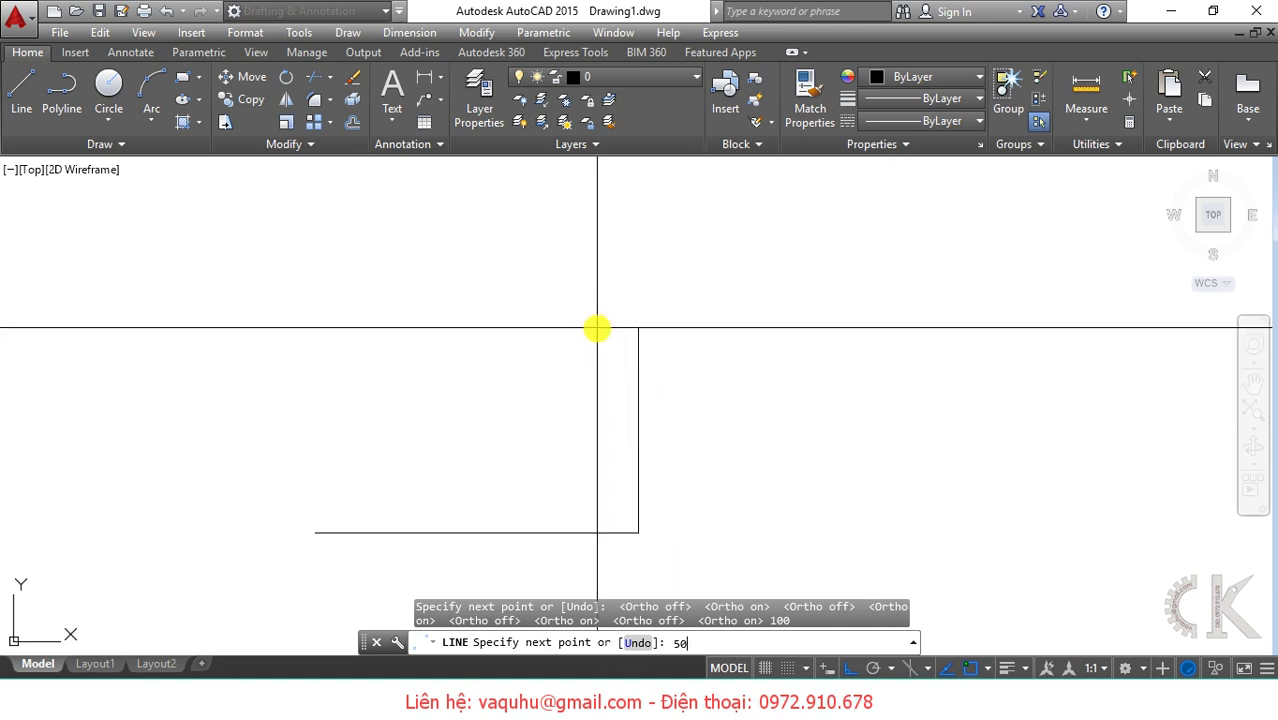
key(Return)
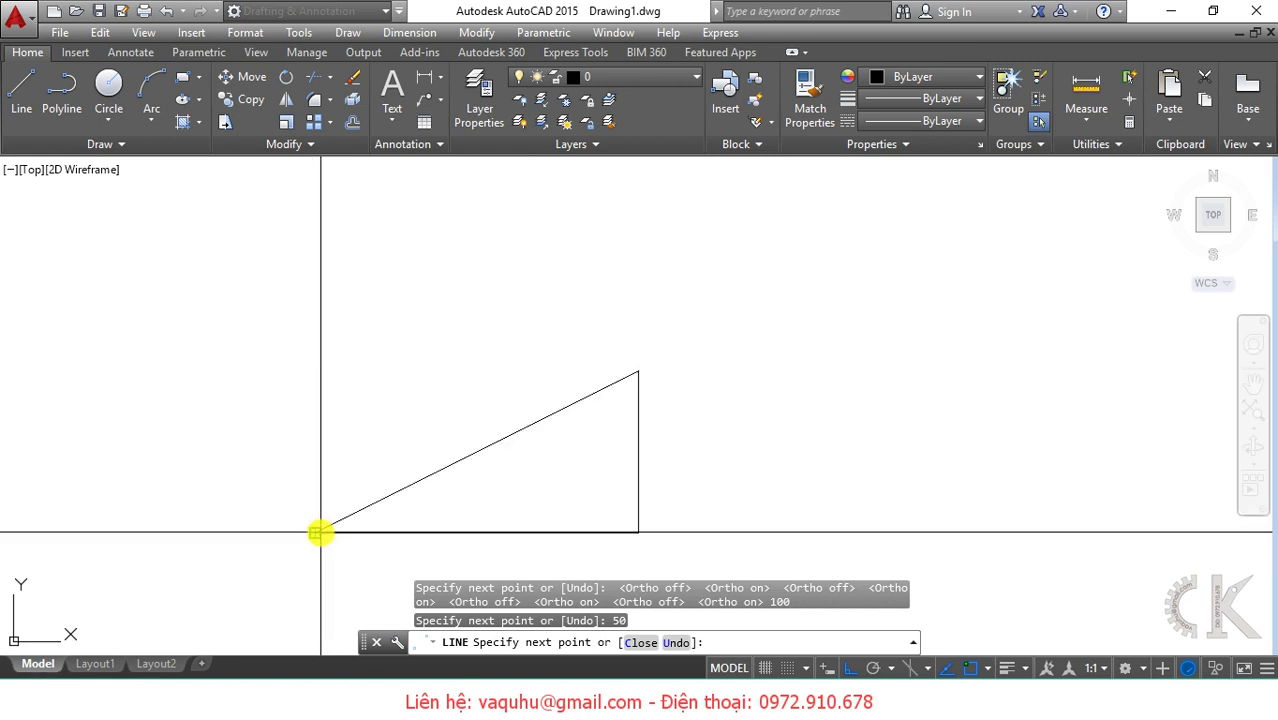
click(315, 532)
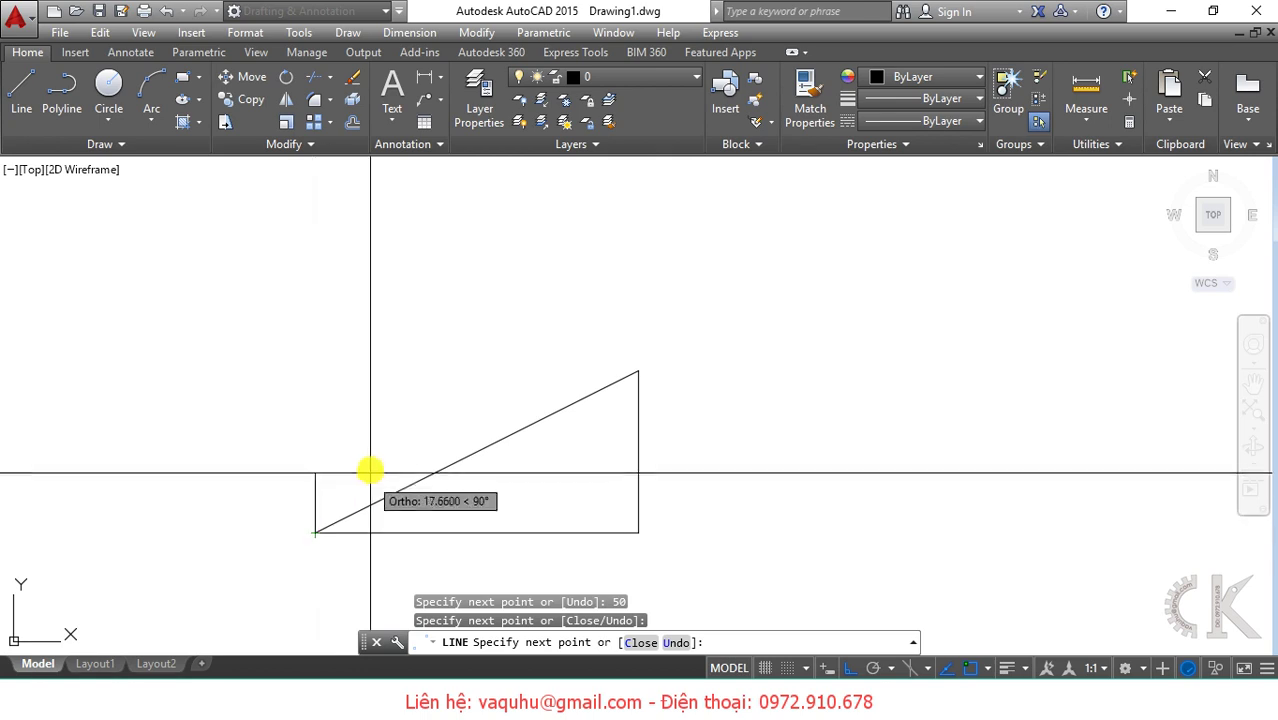
key(Return)
middle_drag(460, 449, 497, 306)
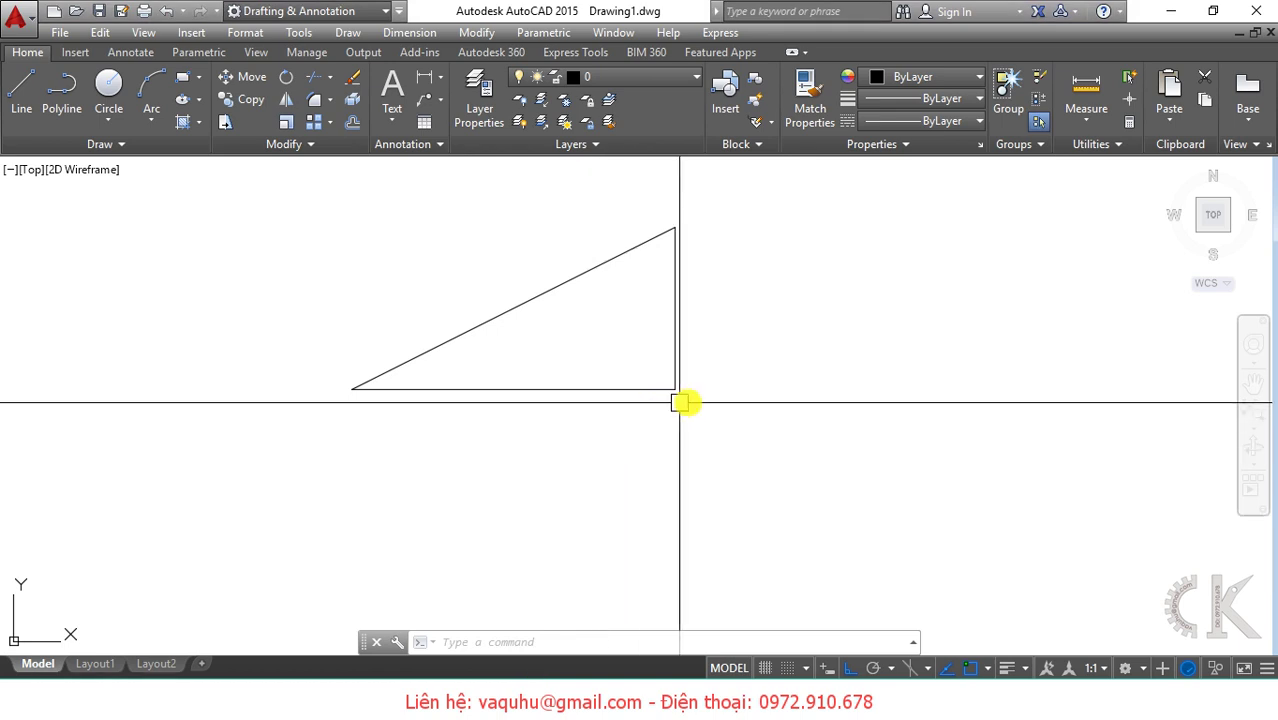
middle_drag(684, 399, 510, 483)
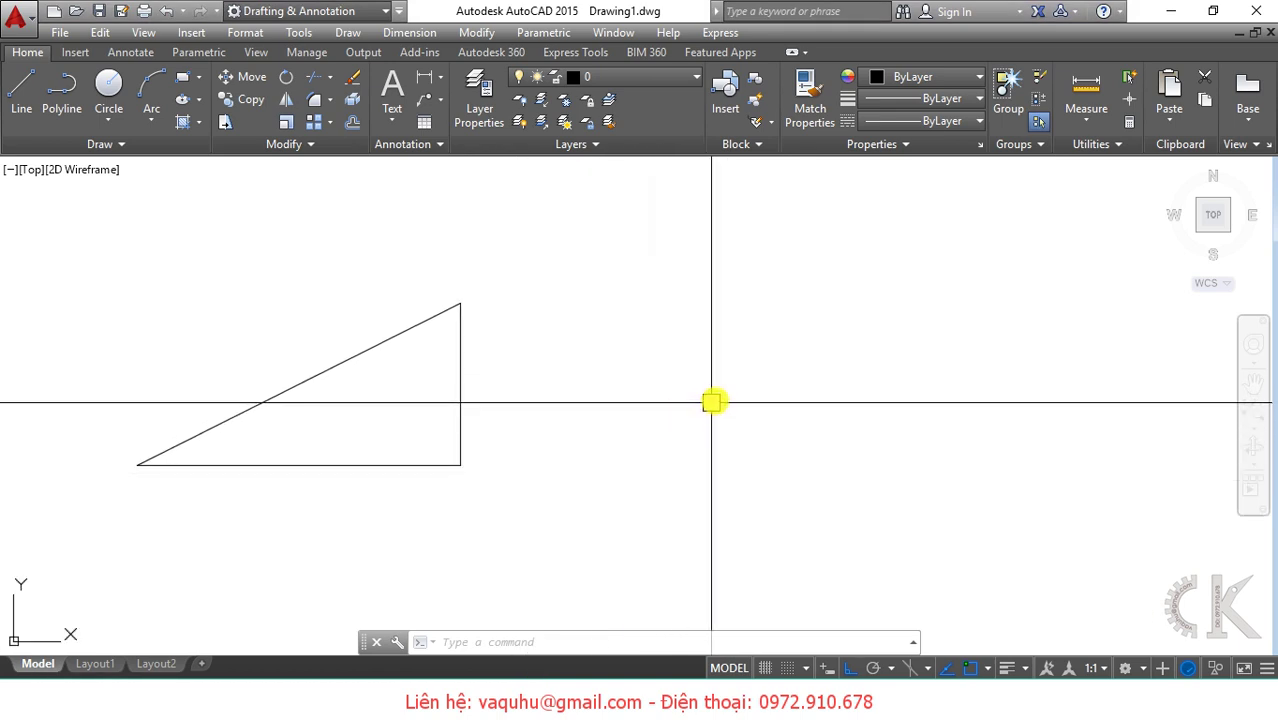
mouse_move(724, 396)
middle_down()
mouse_move(684, 399)
mouse_move(600, 444)
mouse_move(581, 411)
middle_up()
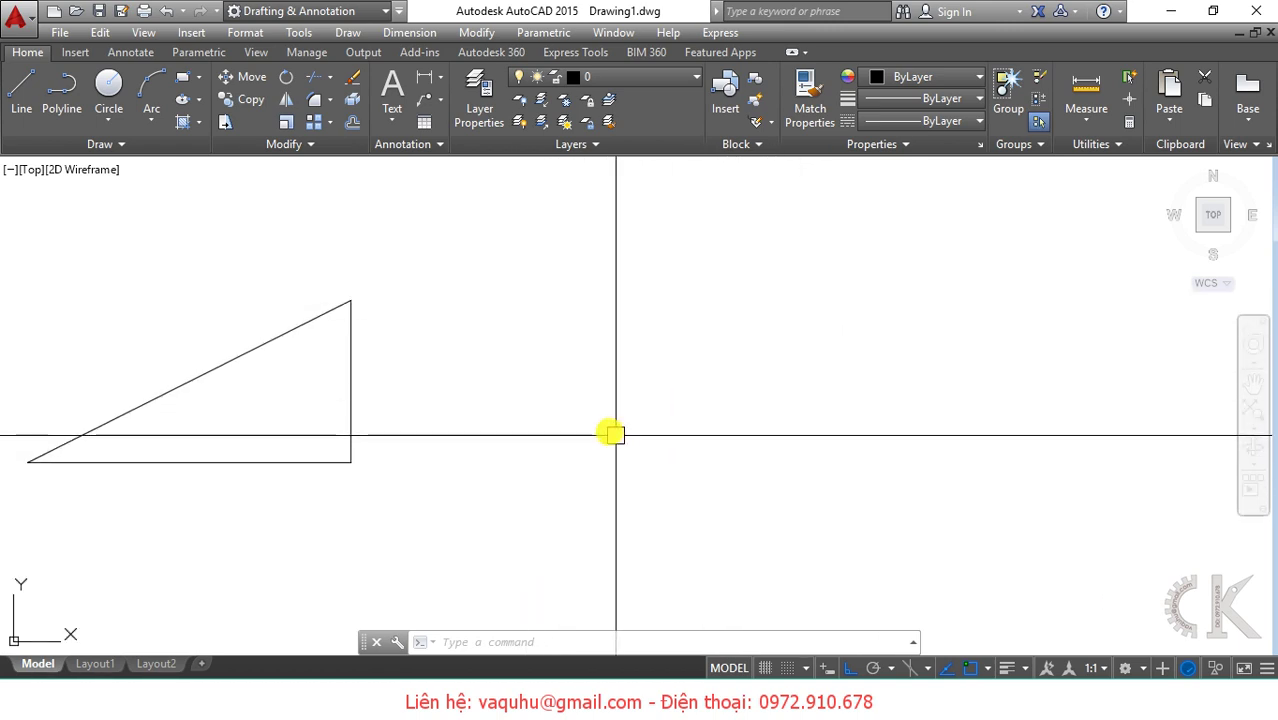
mouse_move(611, 431)
middle_down()
mouse_move(748, 448)
mouse_move(1065, 435)
middle_up()
middle_drag(1115, 381, 890, 354)
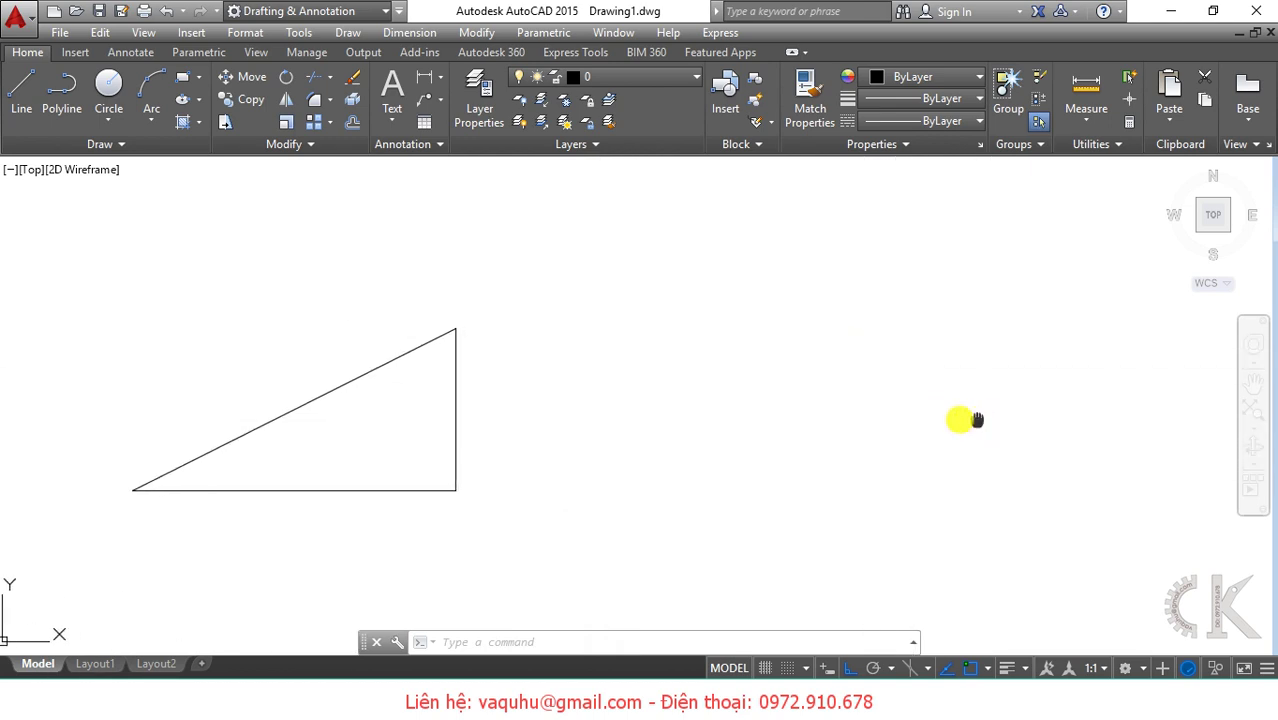
mouse_move(970, 419)
middle_down()
mouse_move(864, 397)
mouse_move(1108, 400)
mouse_move(822, 397)
middle_up()
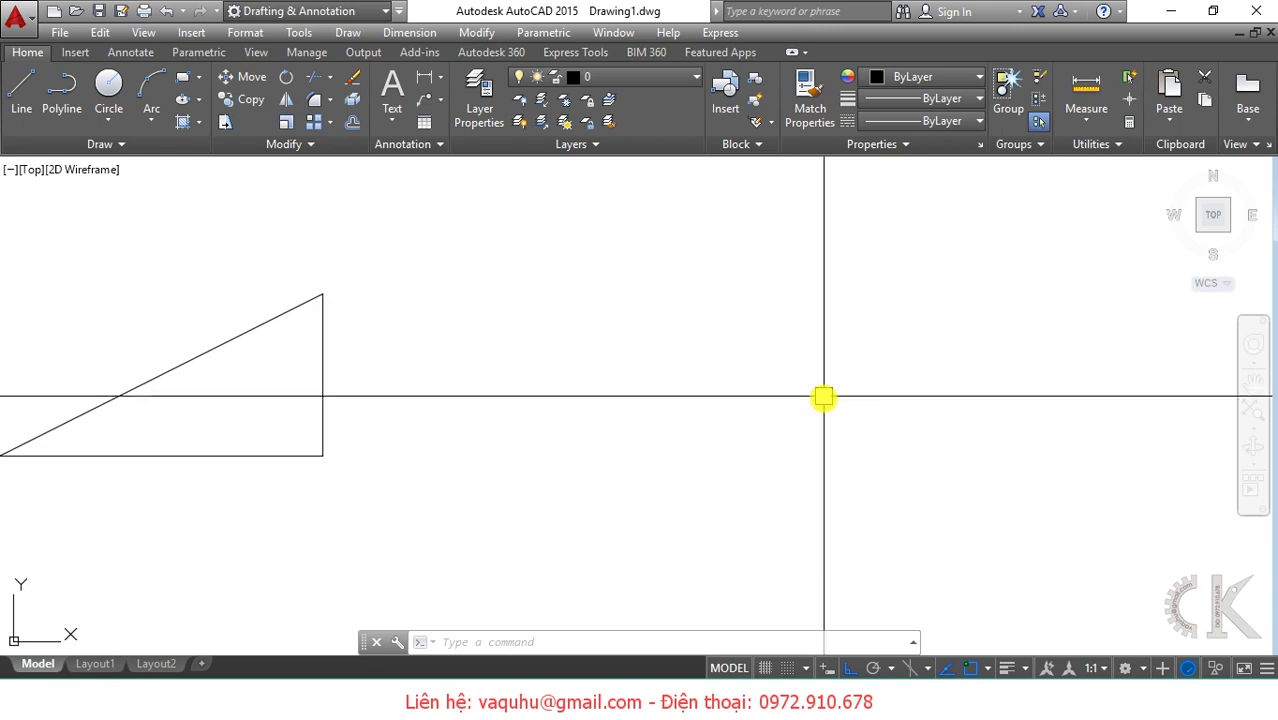
mouse_move(673, 416)
middle_down()
mouse_move(1157, 424)
mouse_move(625, 437)
middle_up()
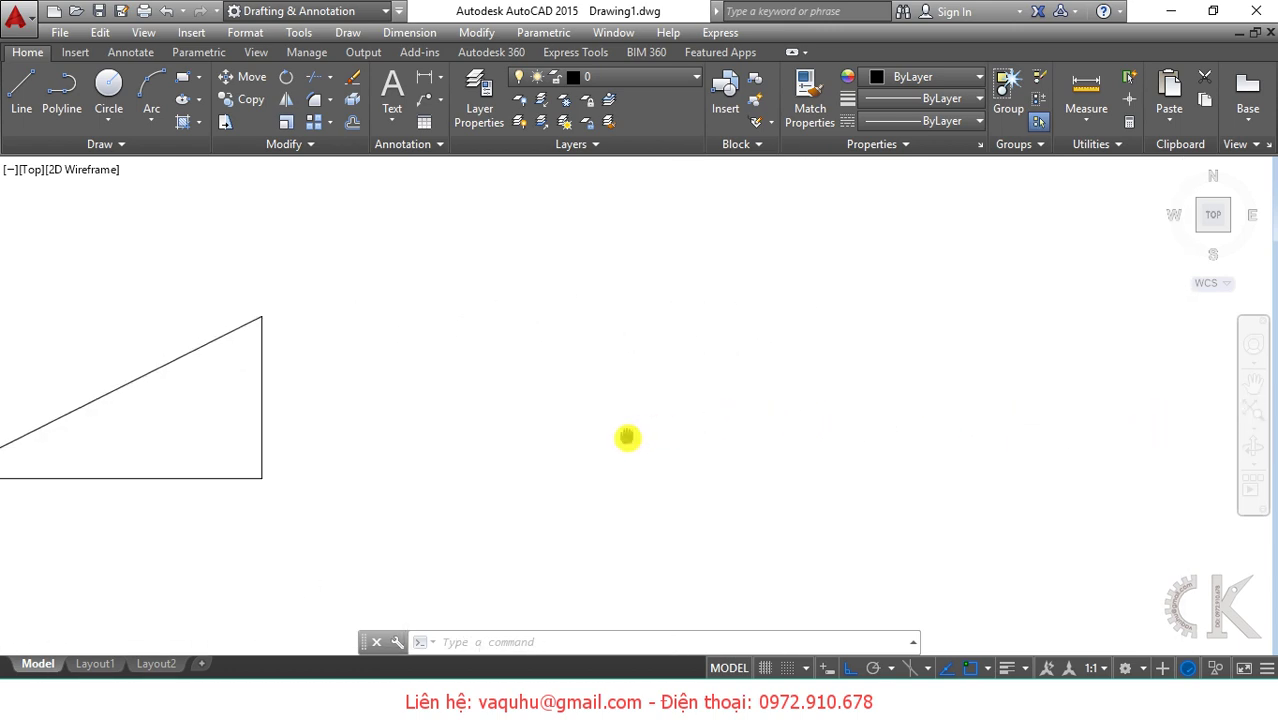
Draw an 80 × 60 rectangle with LINE and Ortho, entering sides 80, 60, 80, 60
text(l)
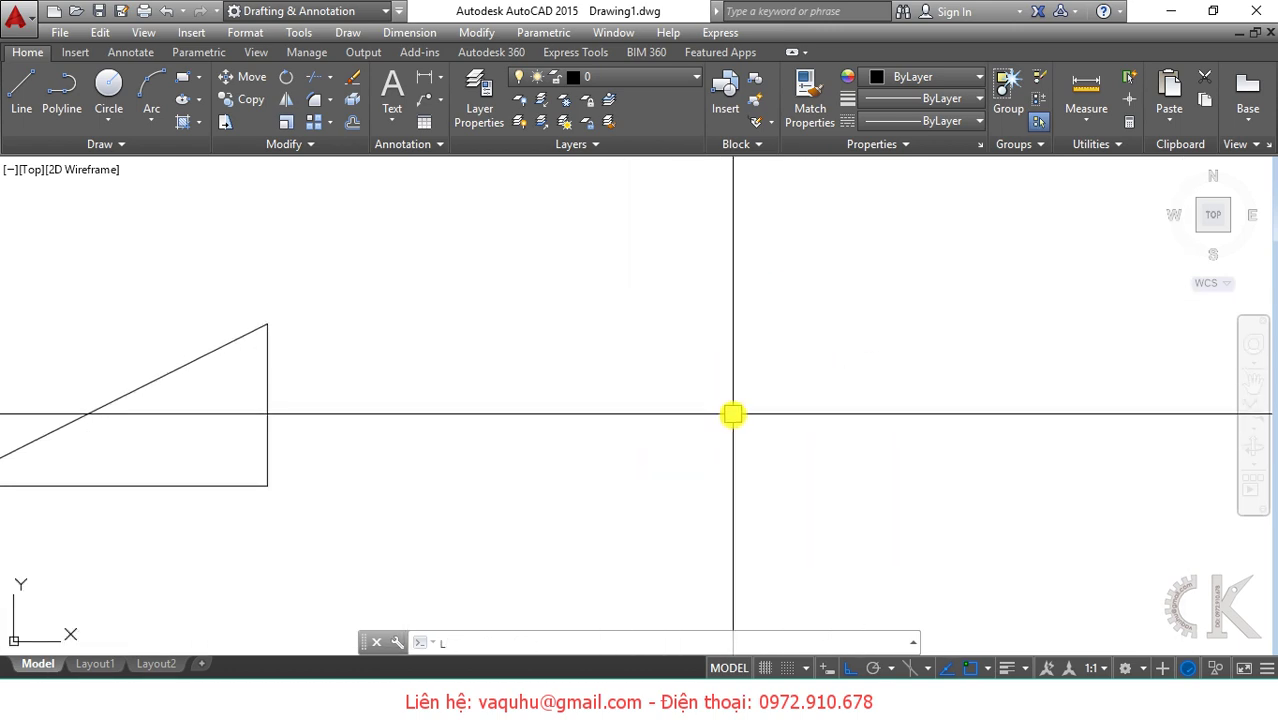
text(ine)
key(Return)
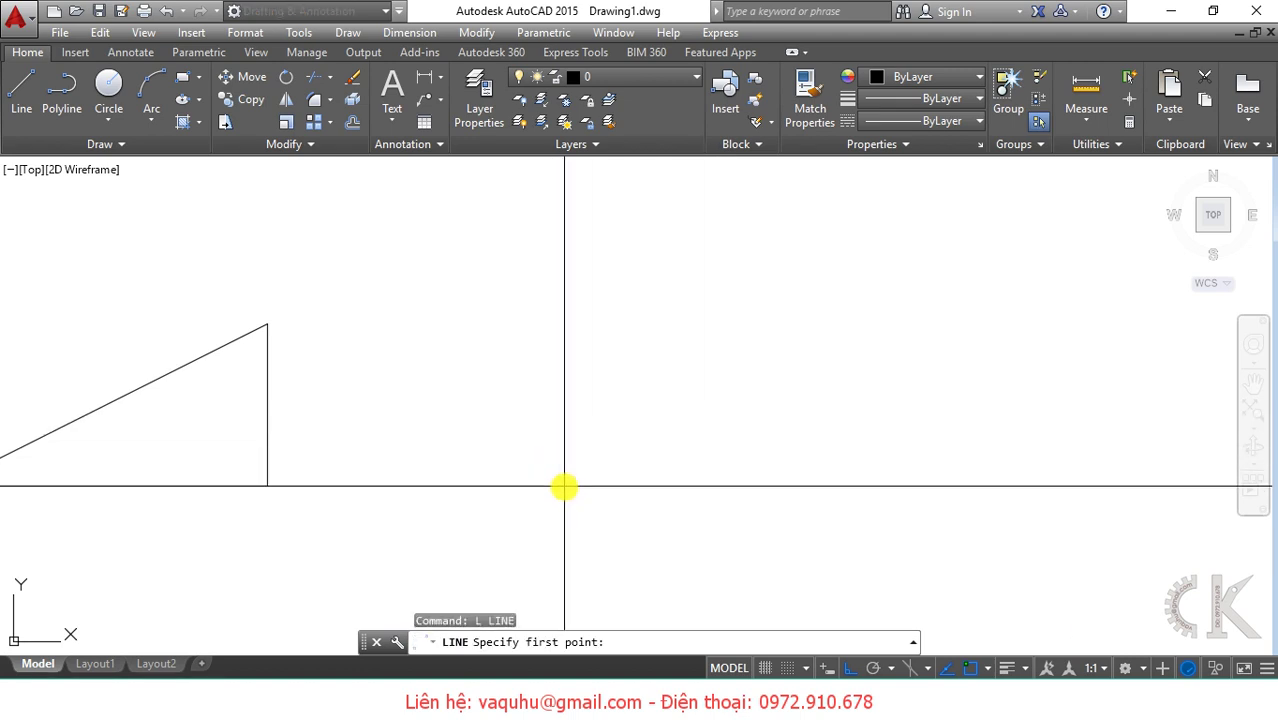
click(564, 486)
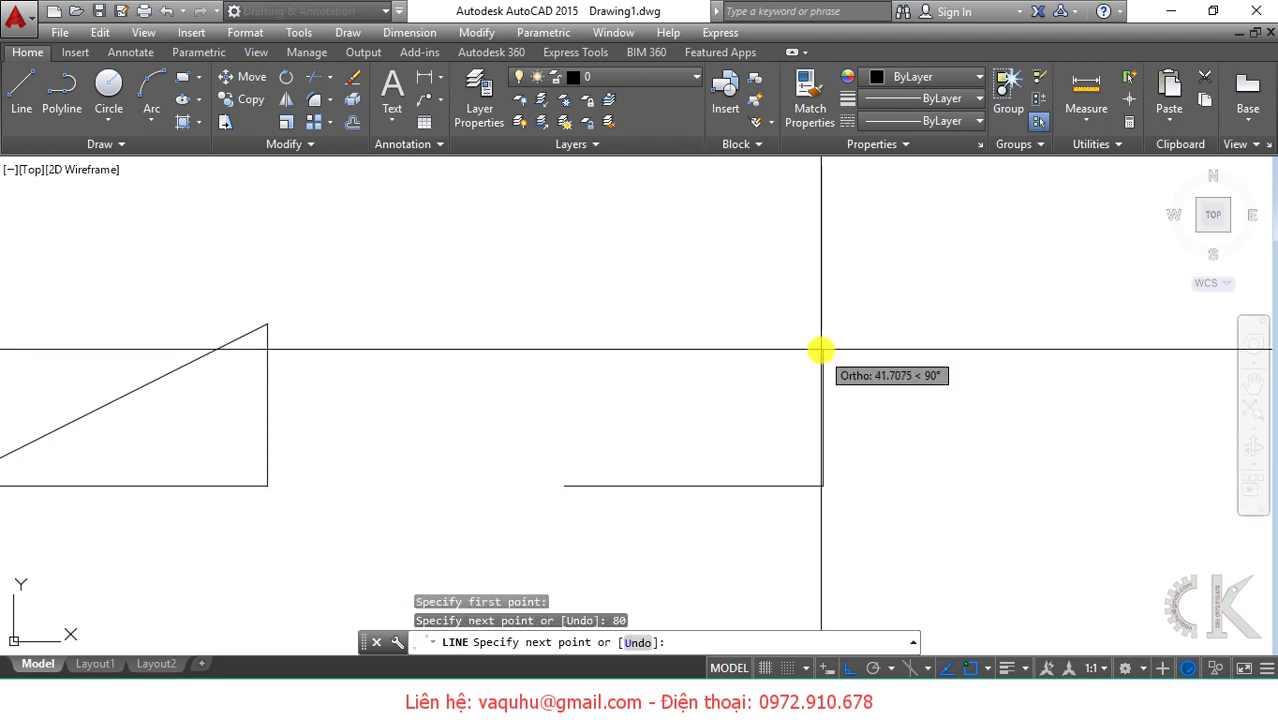
text(6)
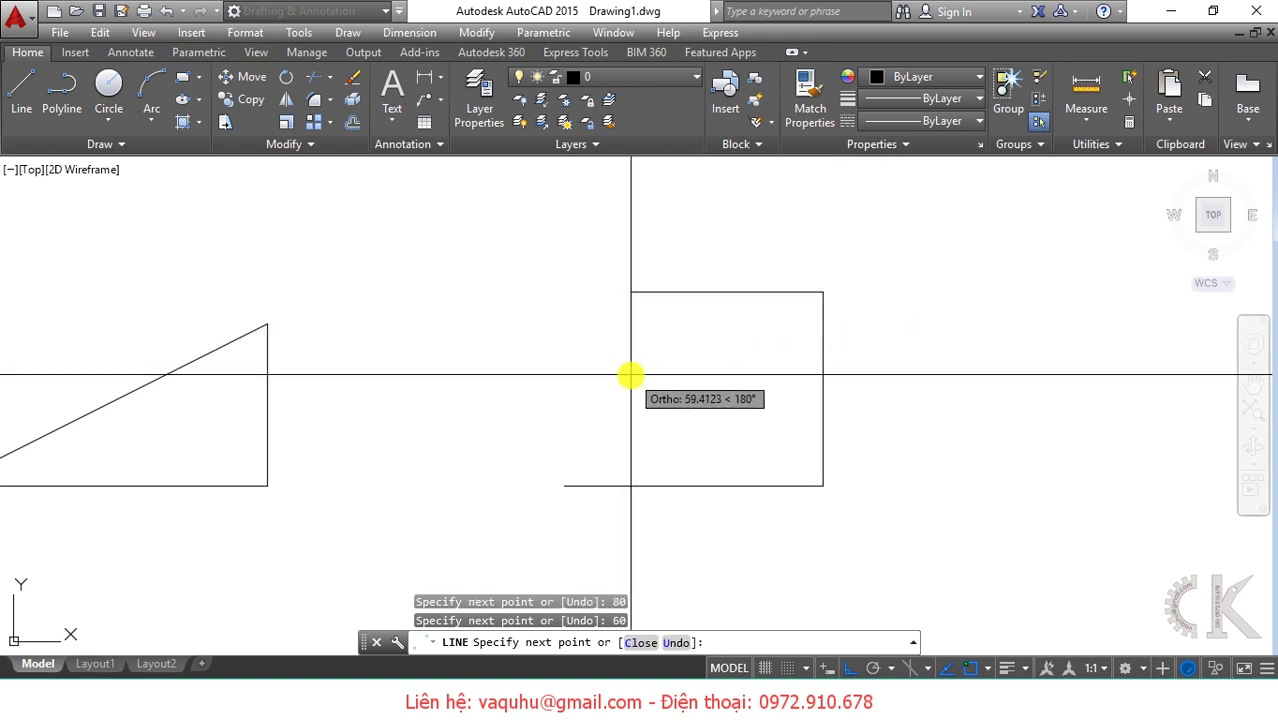
text(80)
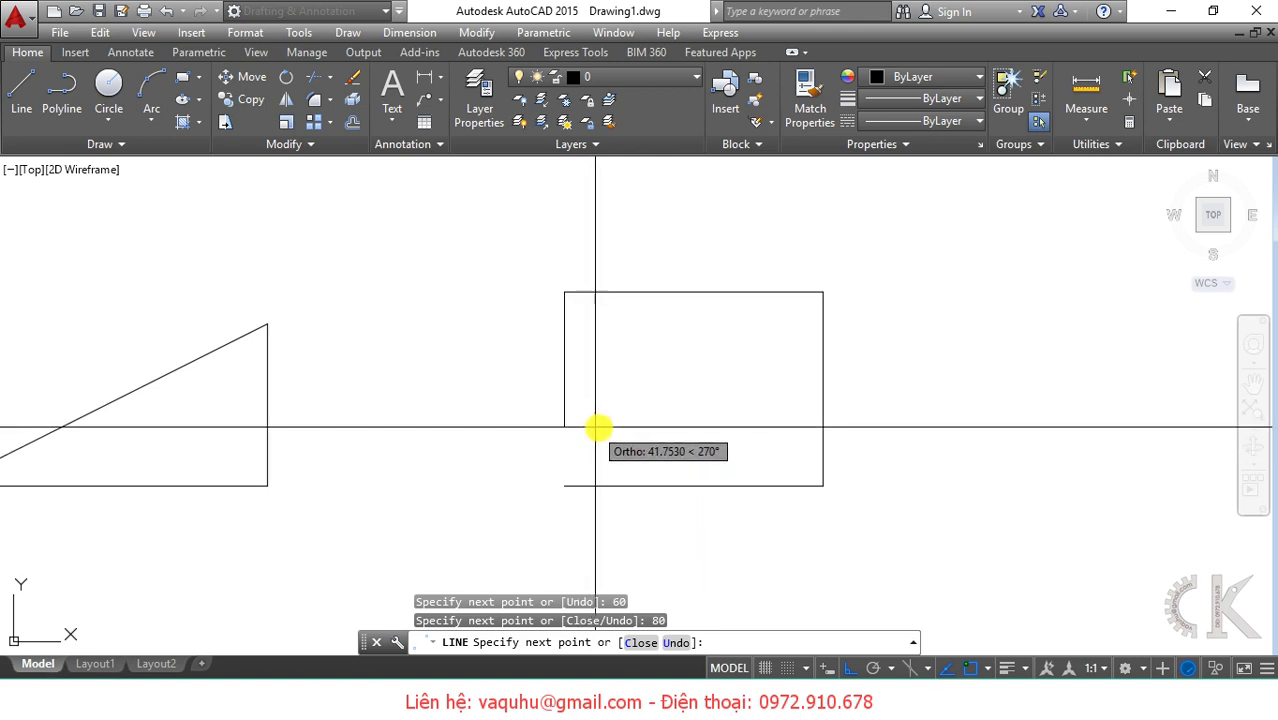
text(60)
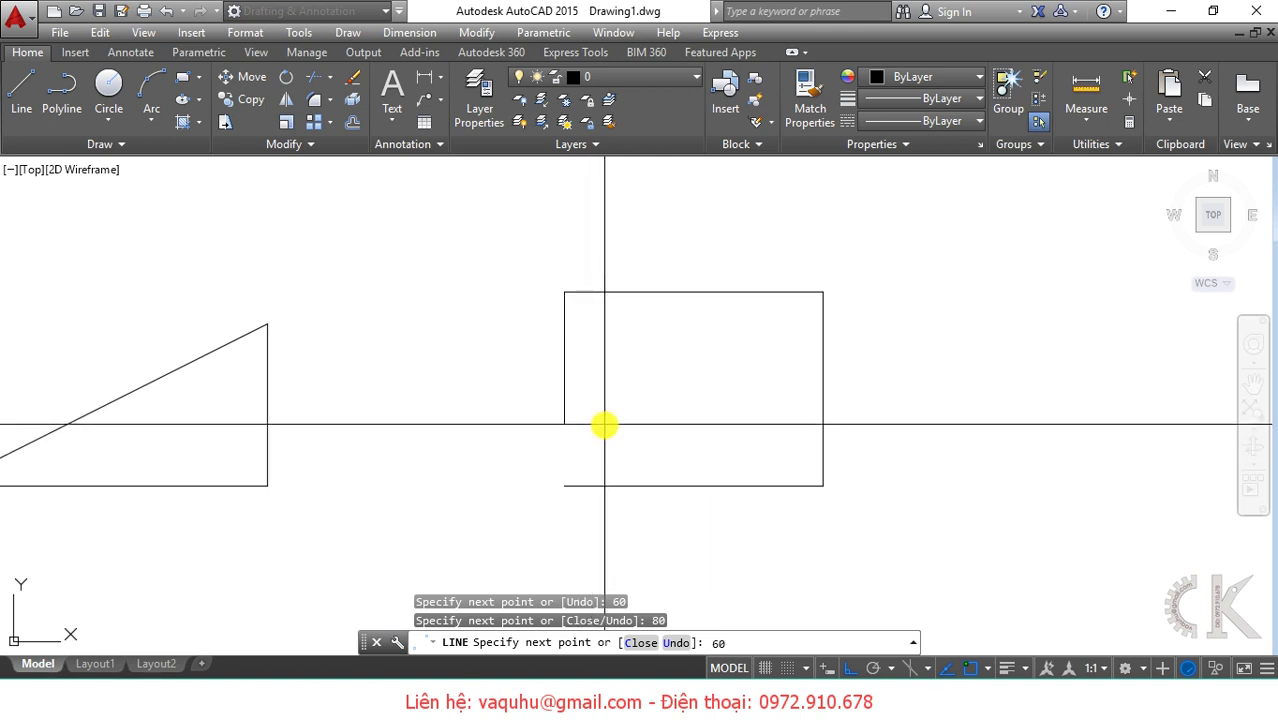
key(Return)
key(Return)
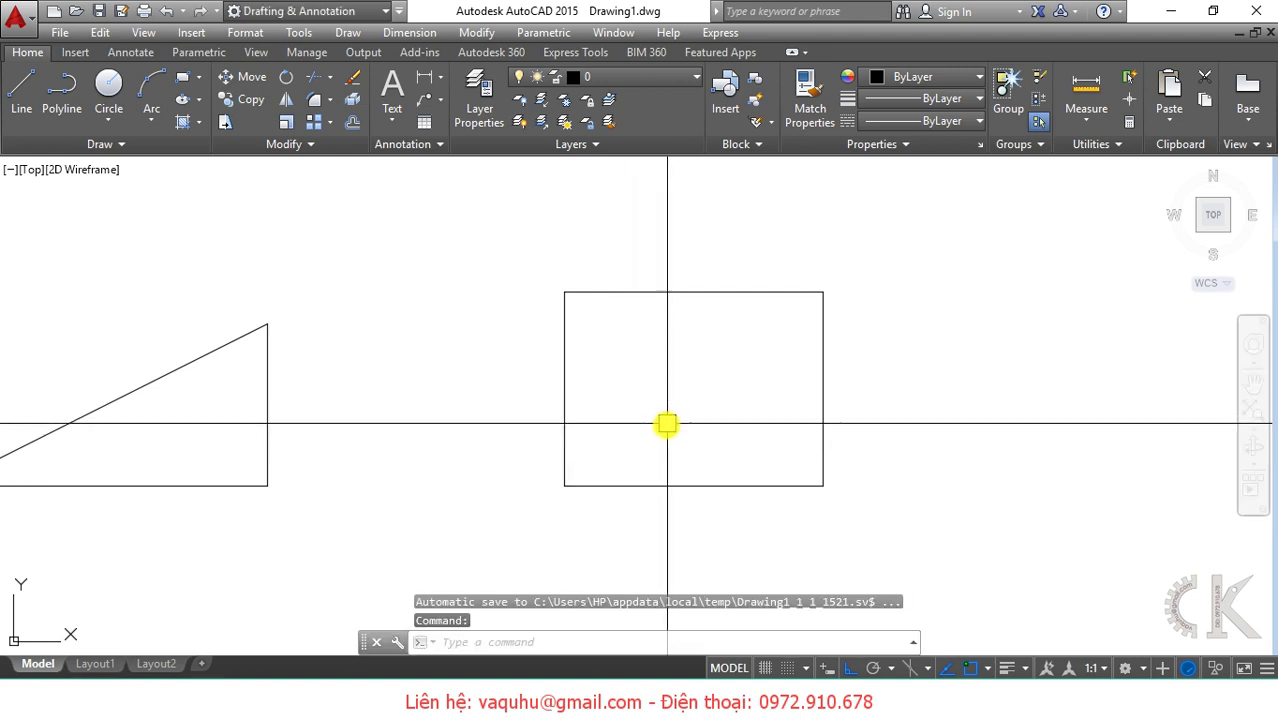
middle_drag(745, 421, 522, 422)
middle_drag(776, 445, 593, 459)
key(alt+Tab)
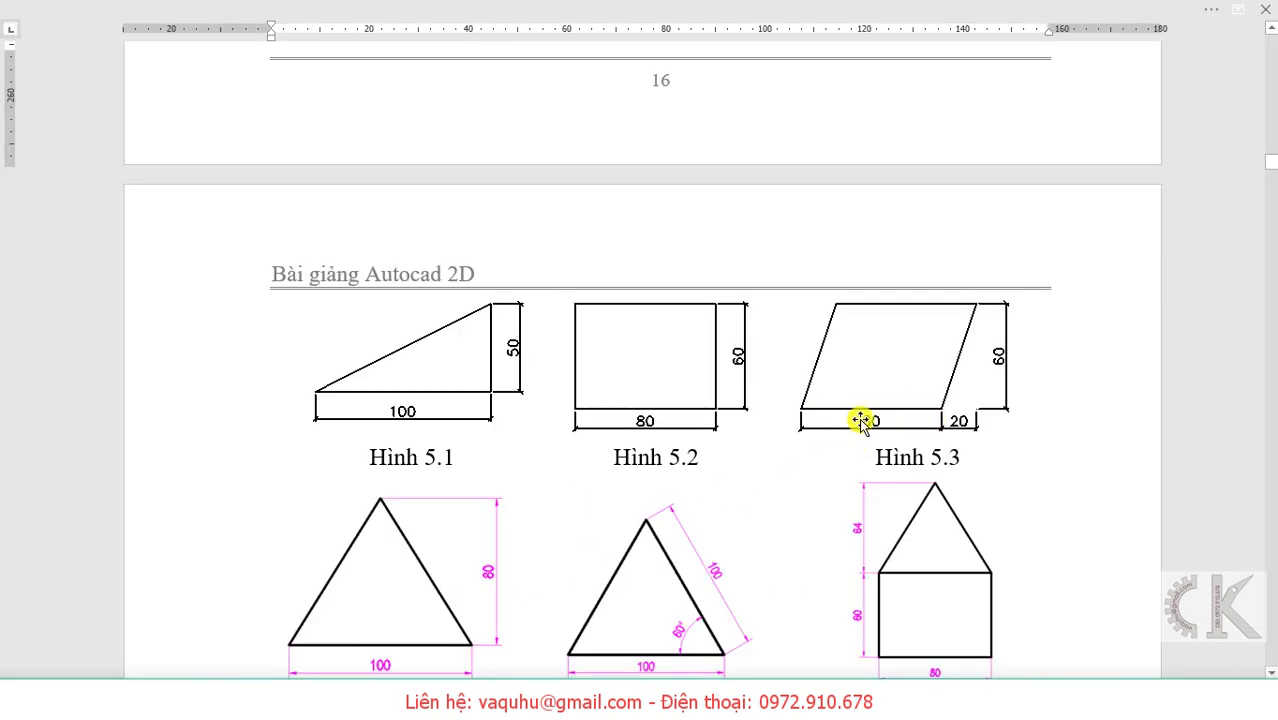
mouse_move(791, 543)
key(alt+Tab)
text(l)
Draw the 80-unit bottom edge, then a 60-unit vertical and a 20-unit top guide line
key(Return)
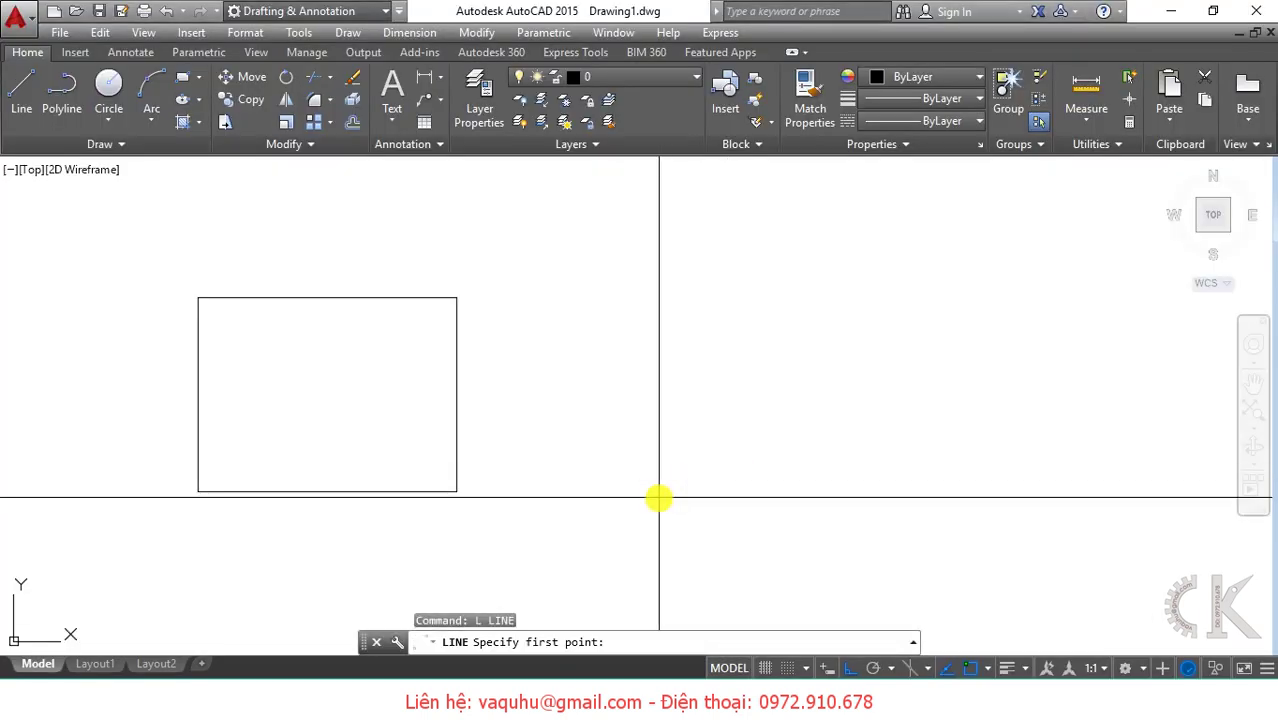
click(632, 498)
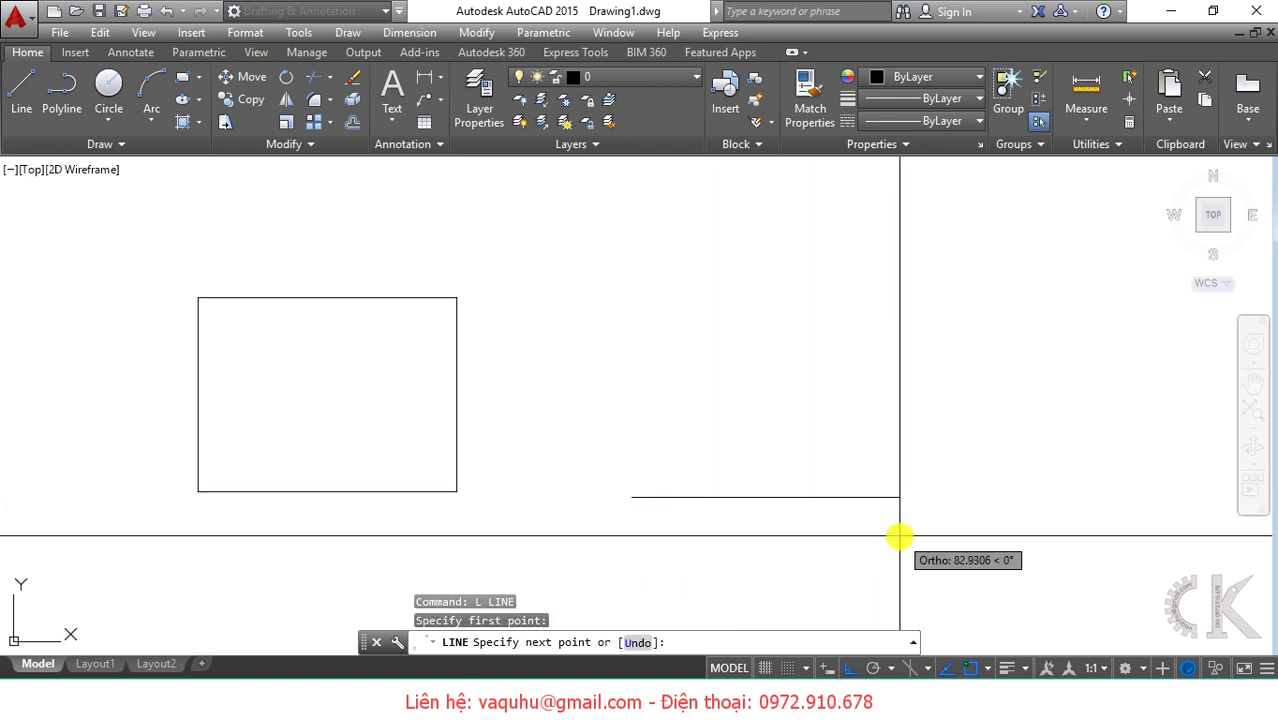
text(80)
key(Return)
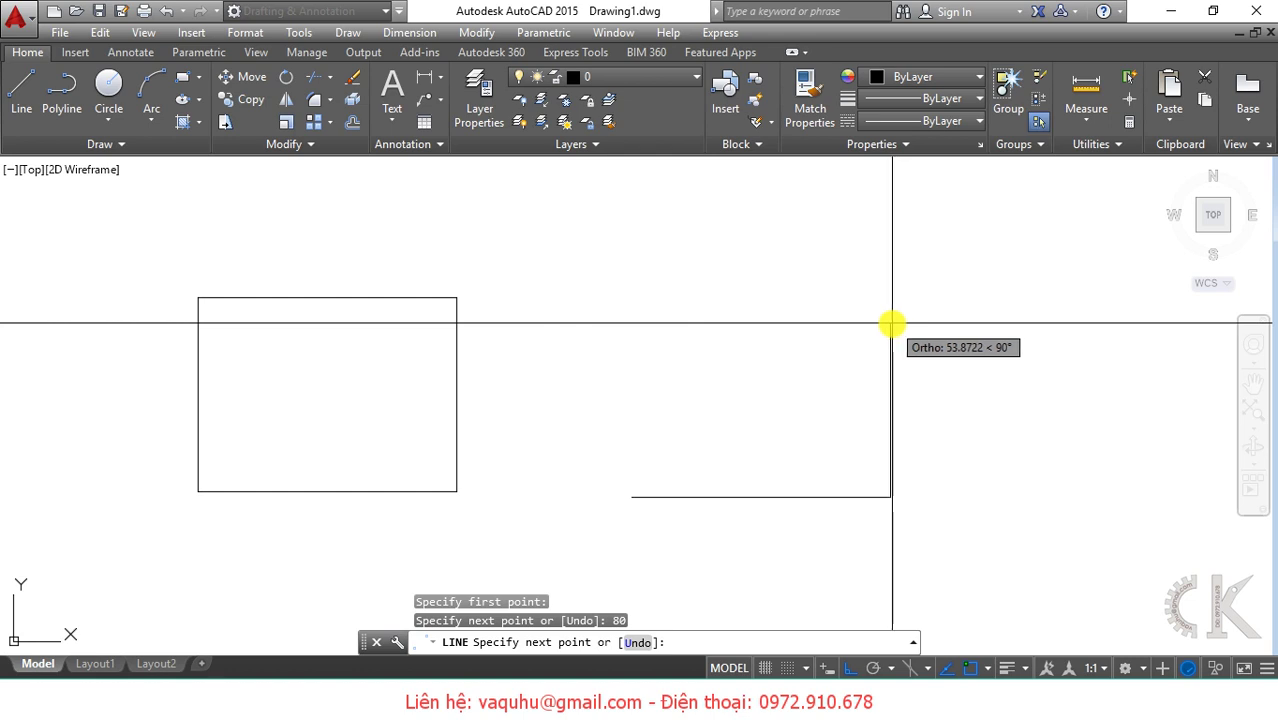
text(60)
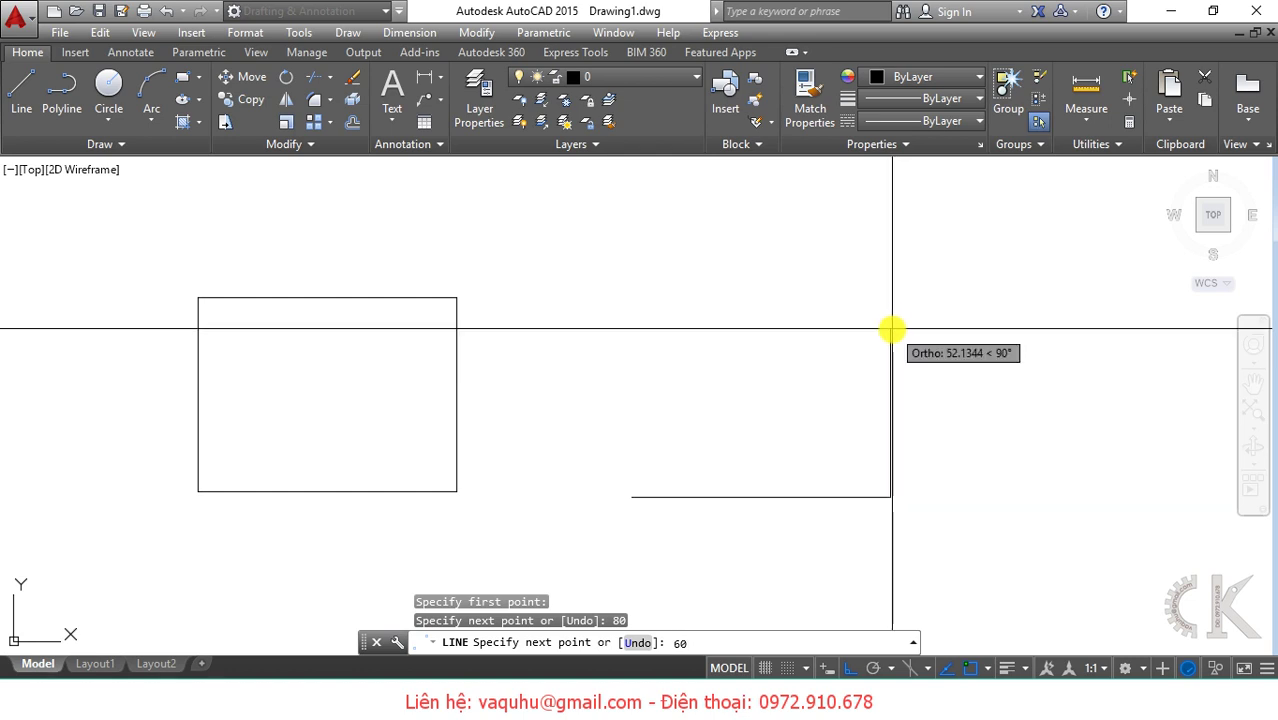
key(Return)
text(20)
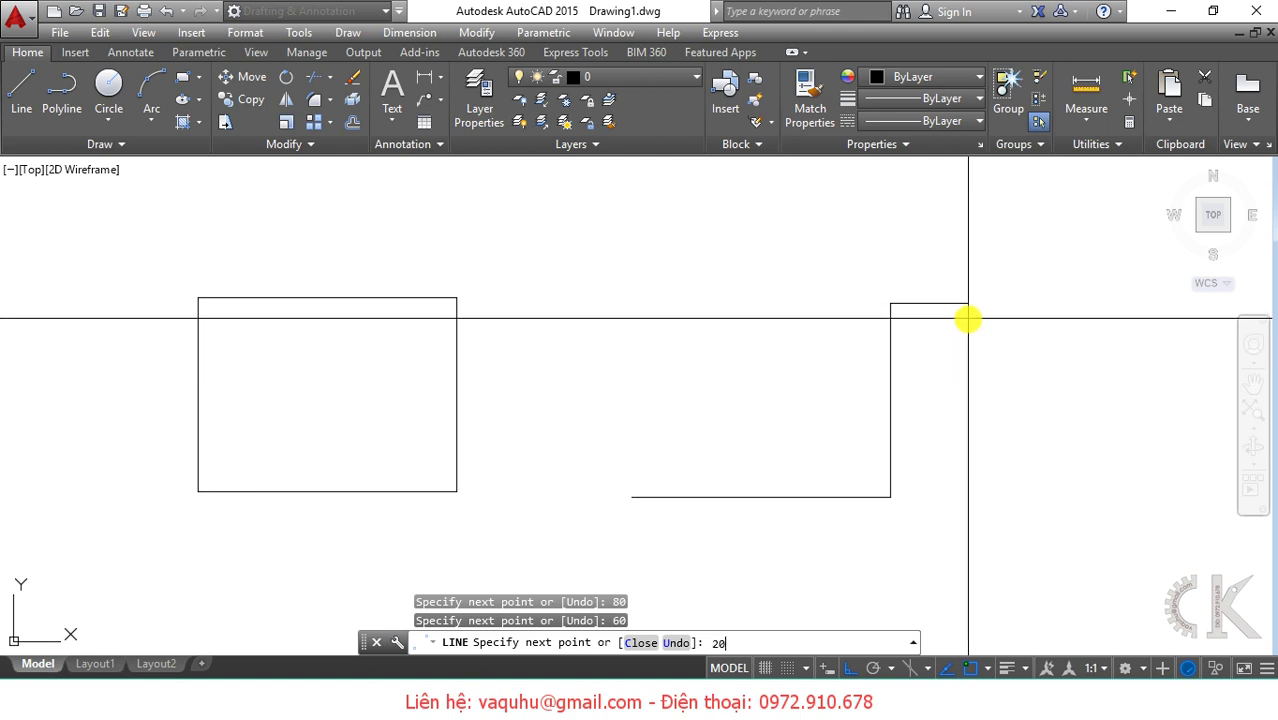
key(Return)
key(Escape)
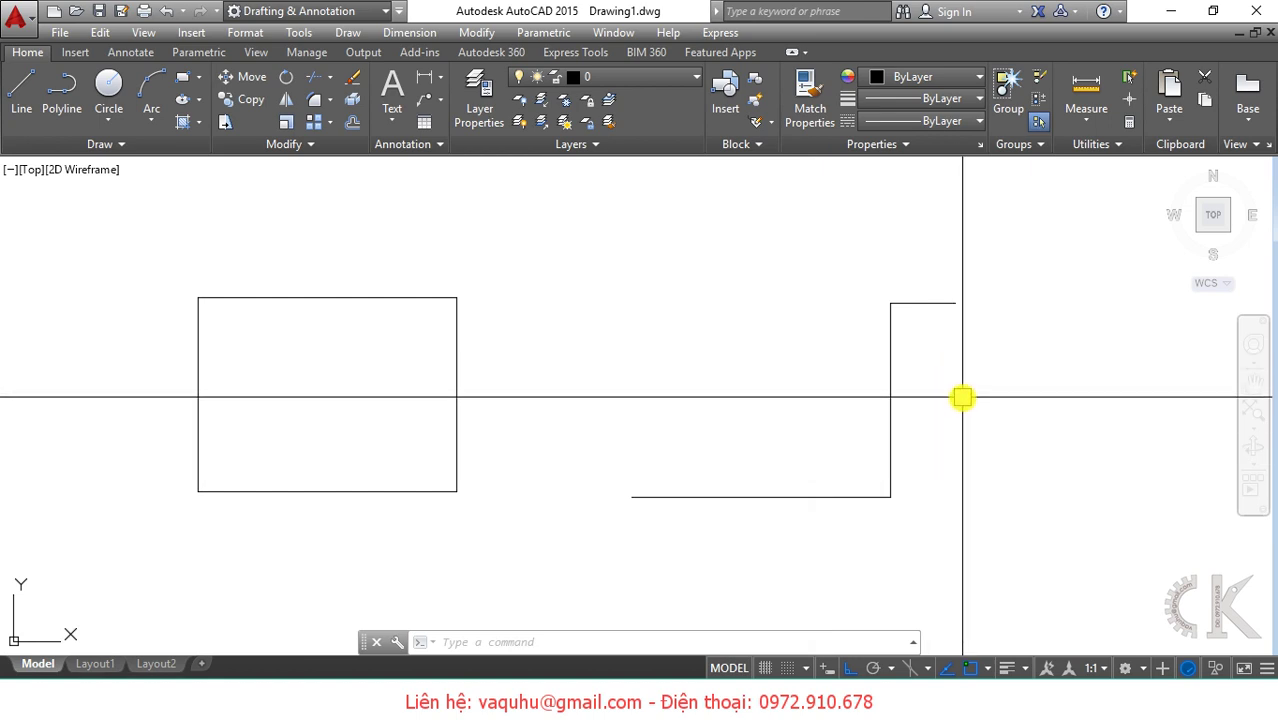
Draw the slanted right side down to the bottom edge's end and erase the helper lines
text(l)
key(Return)
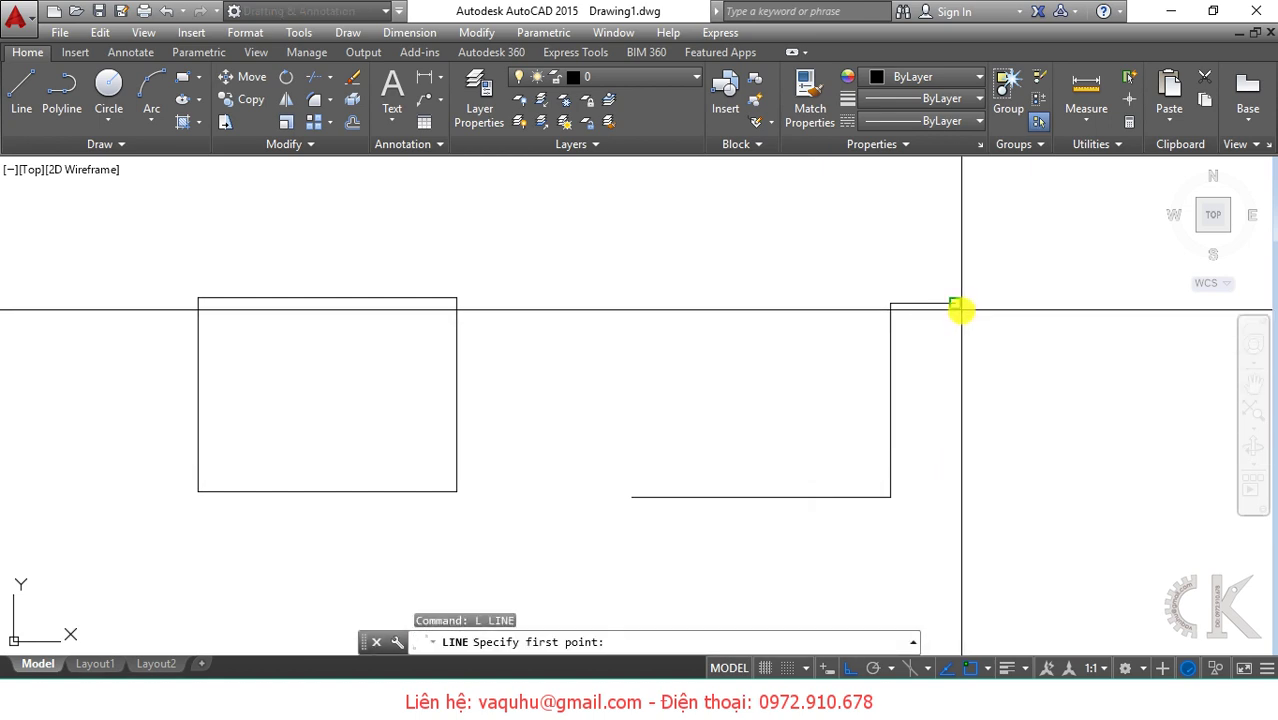
click(956, 304)
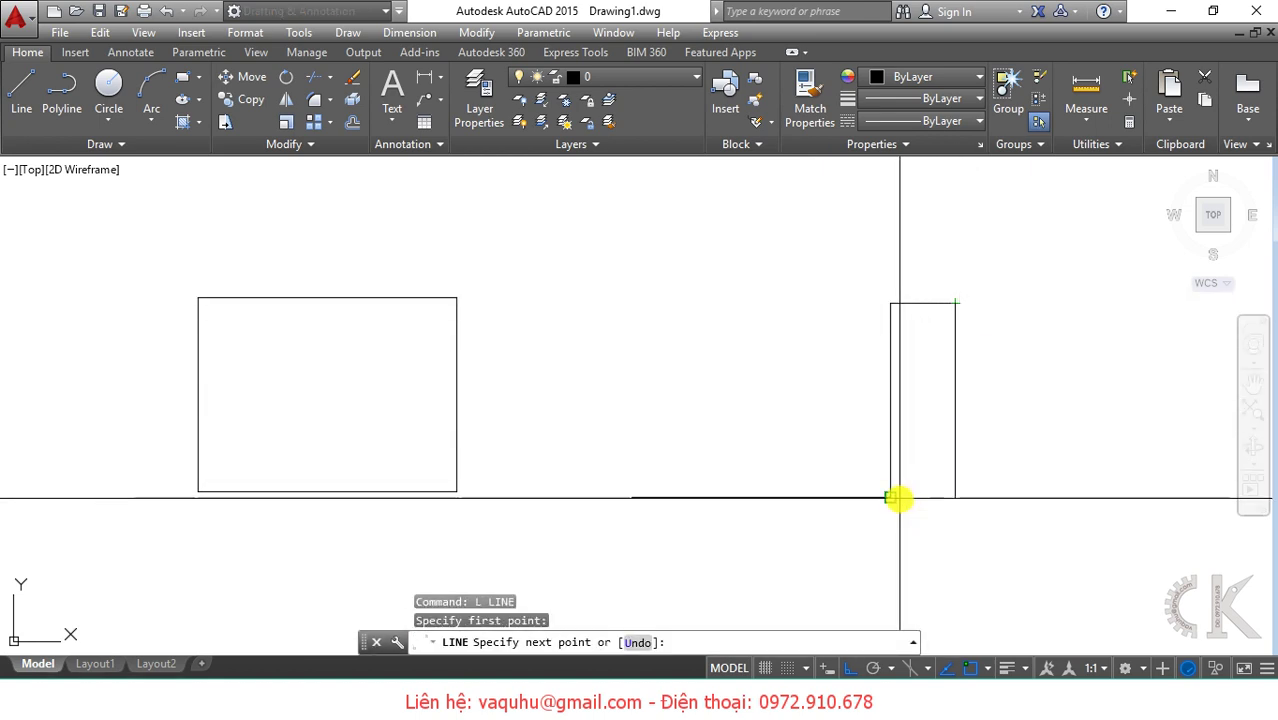
click(893, 497)
key(Return)
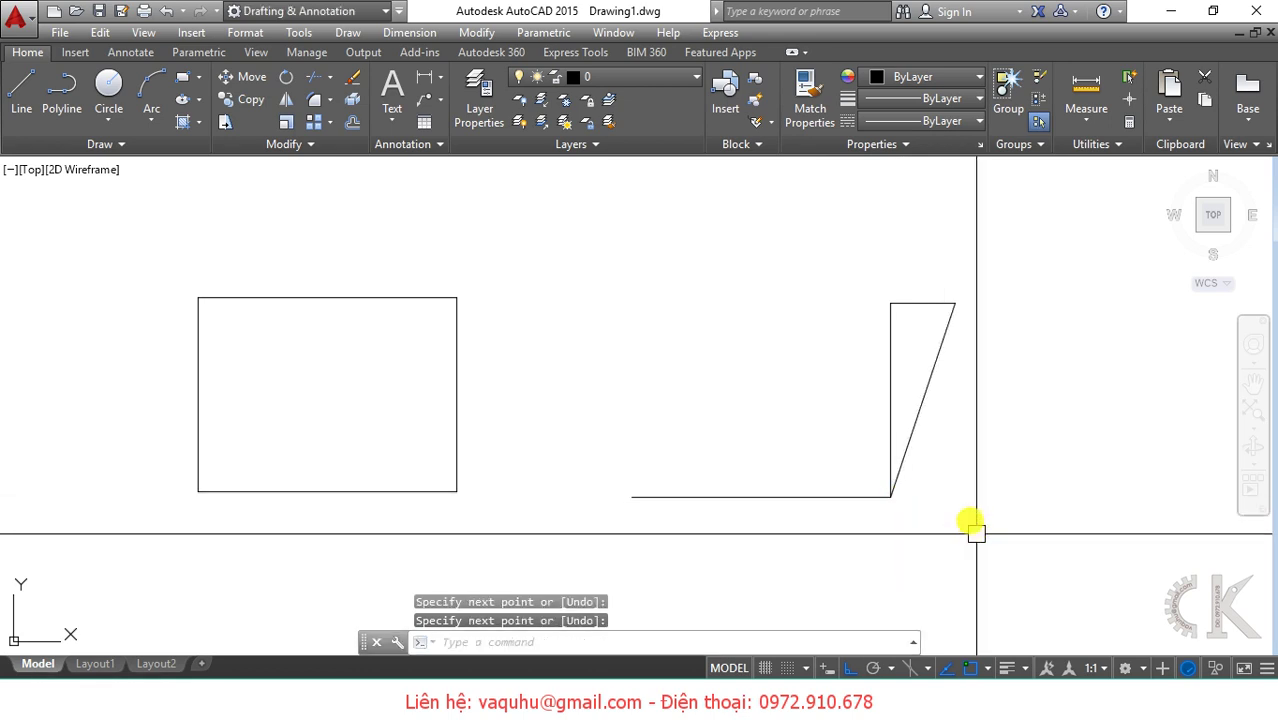
click(906, 289)
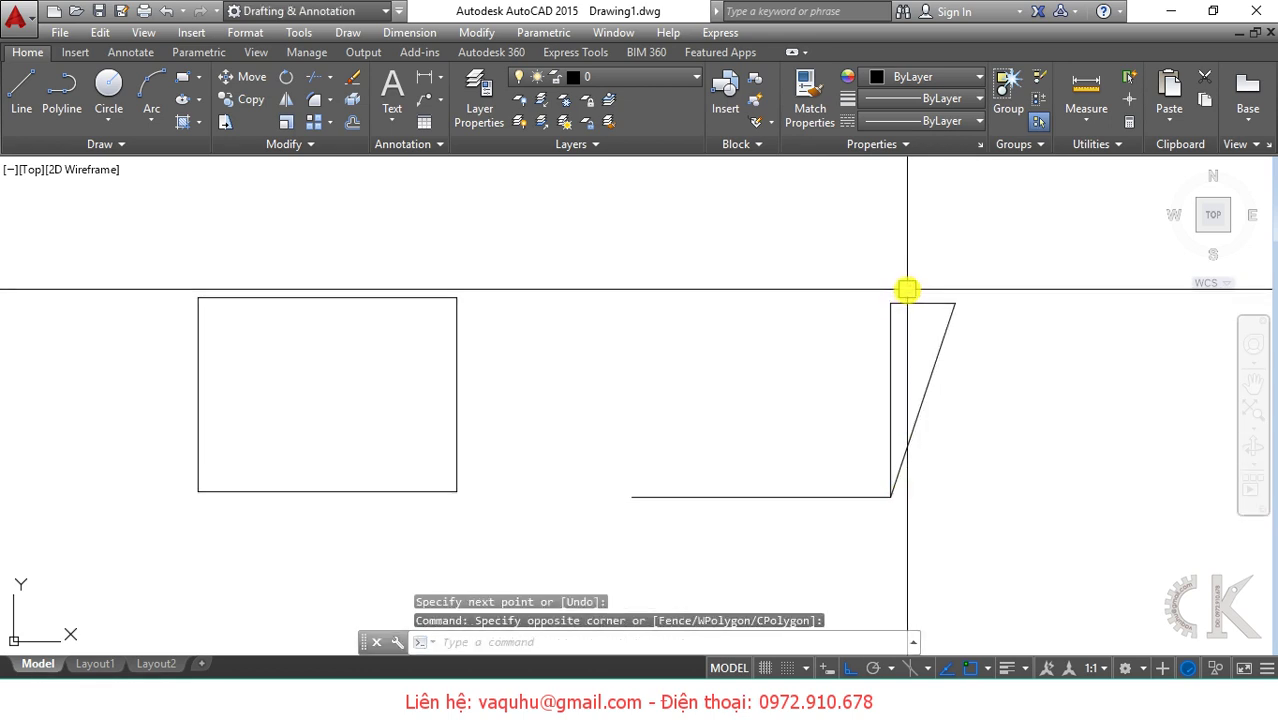
click(904, 318)
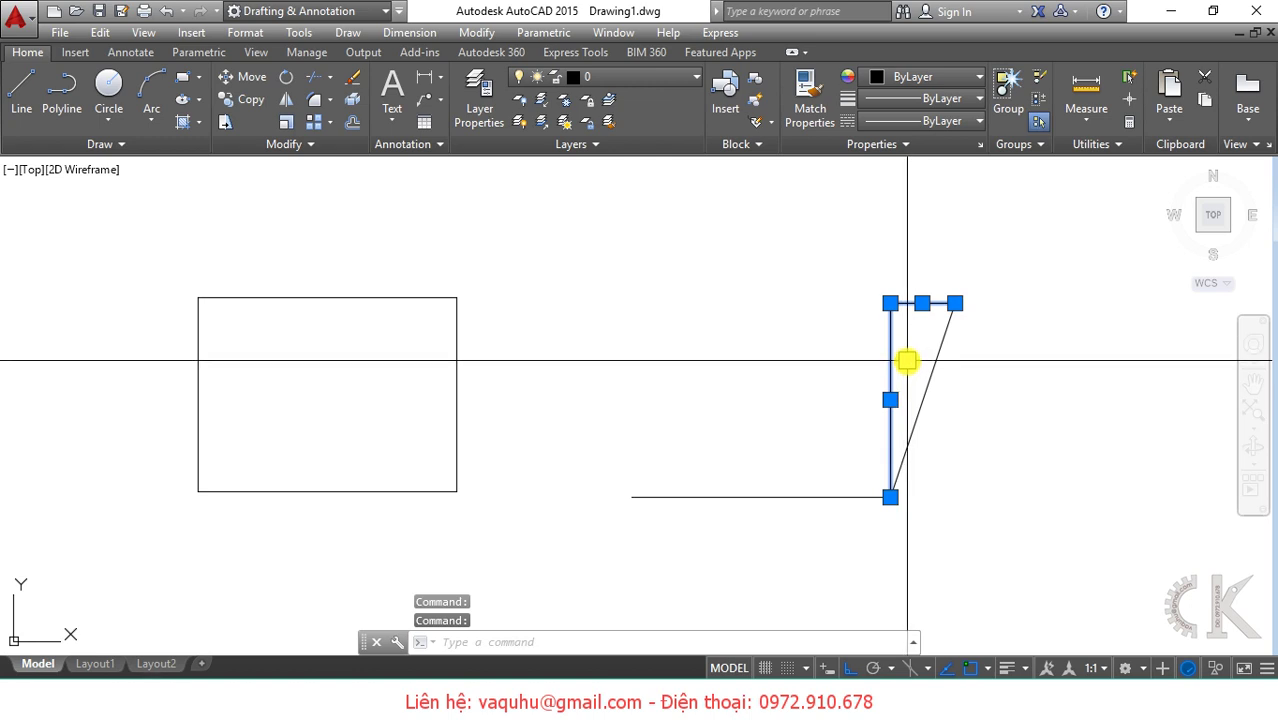
key(Delete)
Draw the 80-unit top edge and close the left slanted side to the bottom-left corner
text(L)
key(Return)
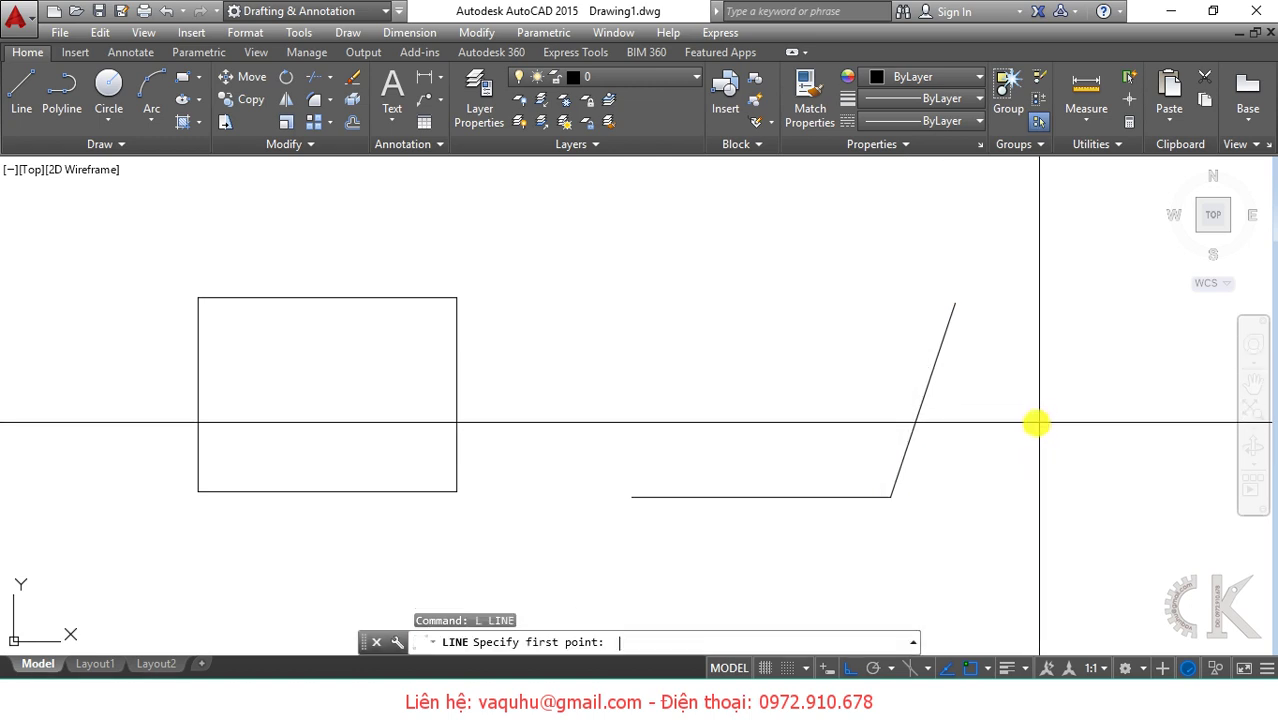
click(956, 304)
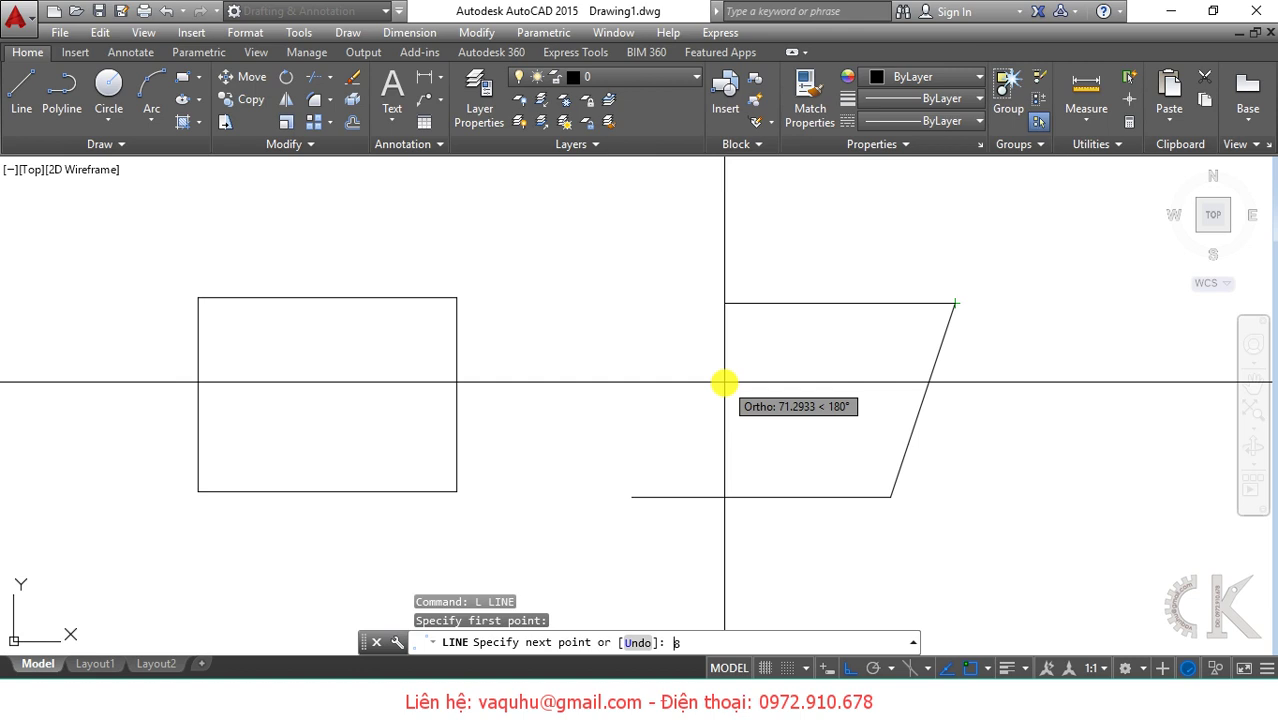
text(8)
key(Return)
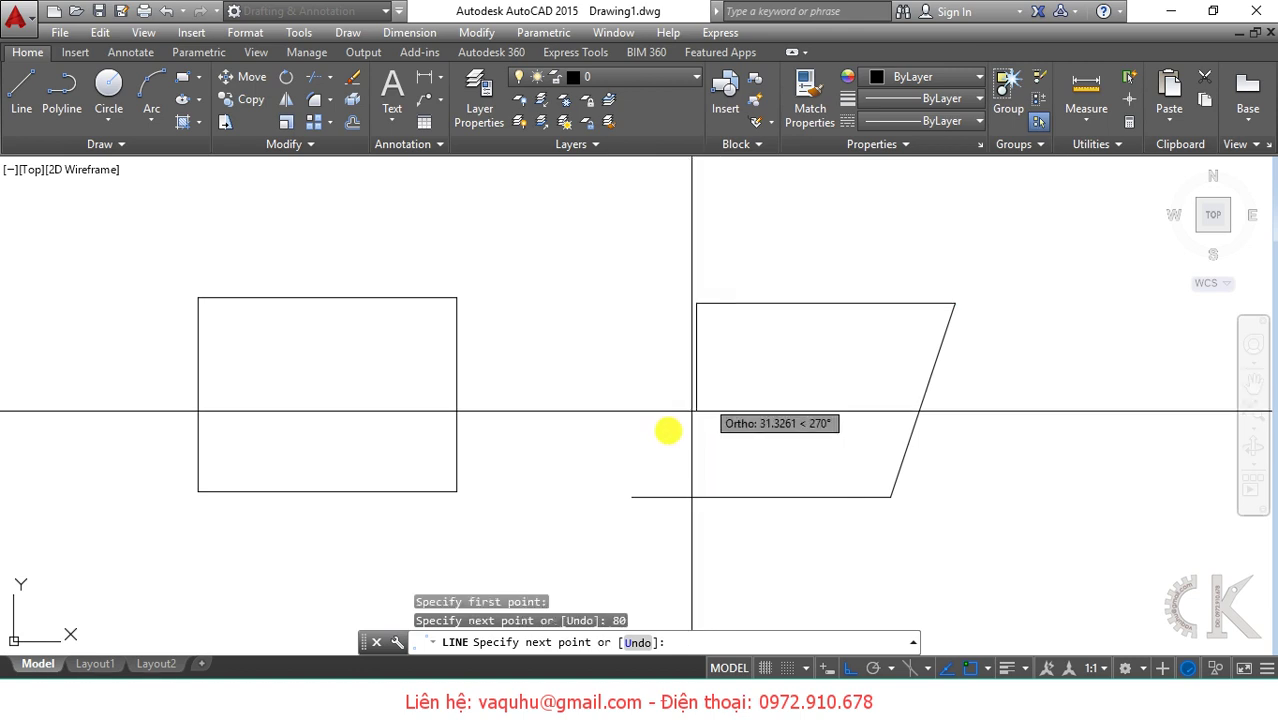
click(633, 497)
key(Return)
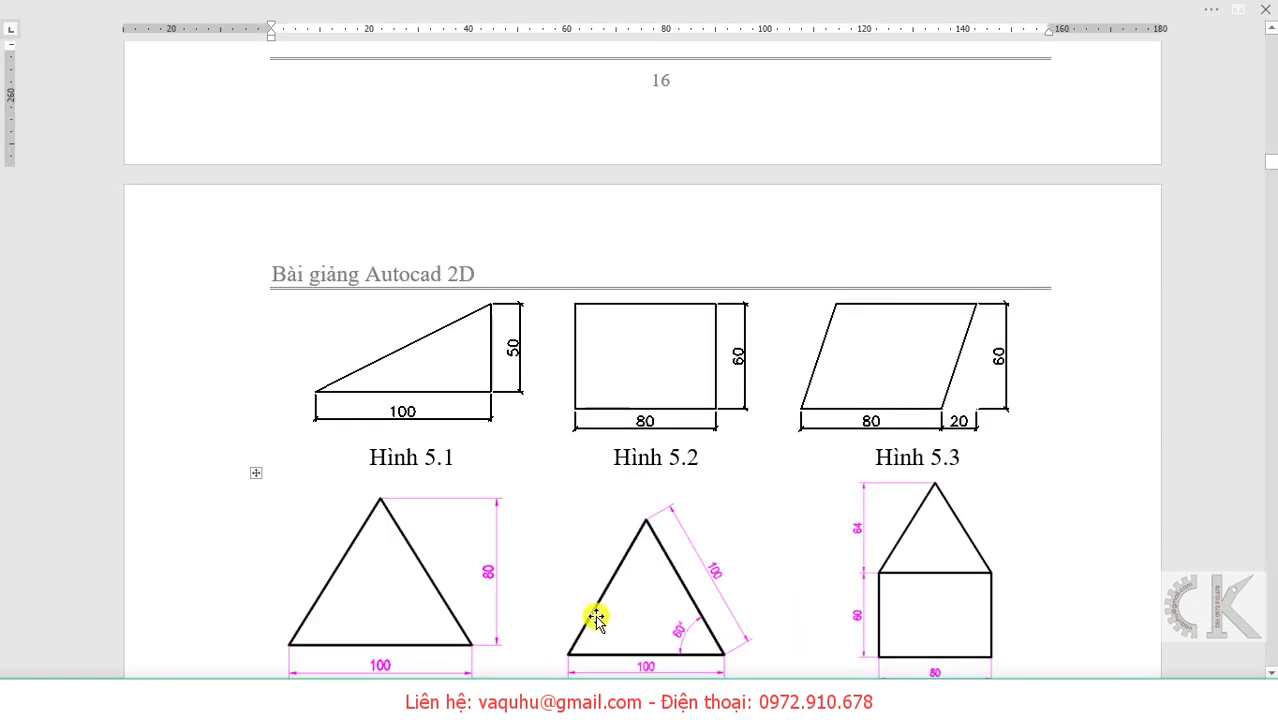
scroll(733, 516, down, 3)
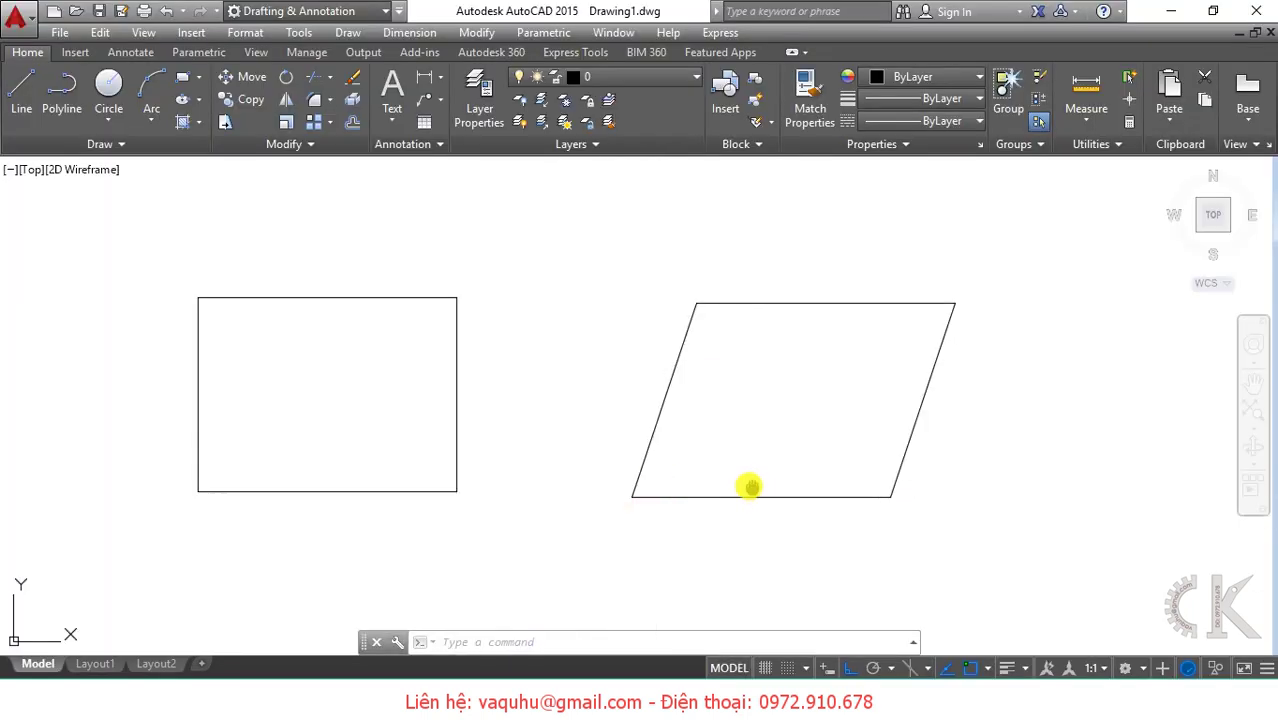
Pan the parallelogram left and draw the triangle's 100-unit base with LINE
middle_drag(751, 487, 242, 476)
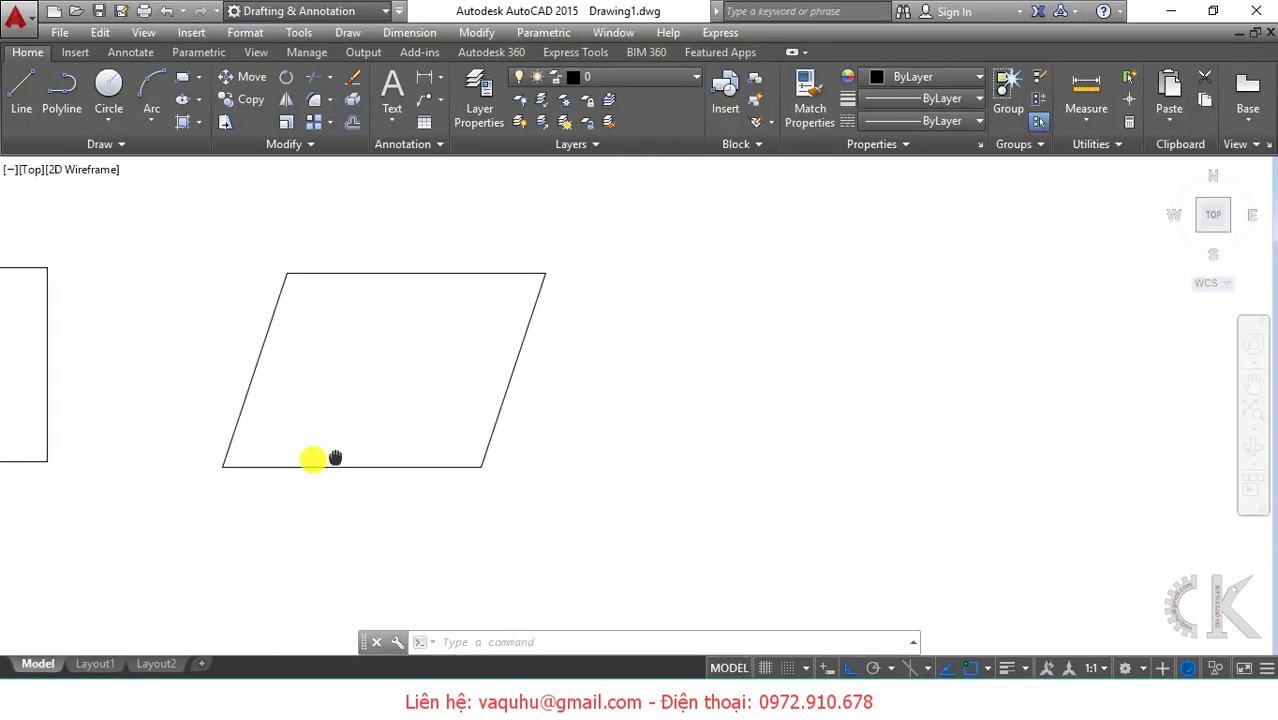
text(LINE)
key(Return)
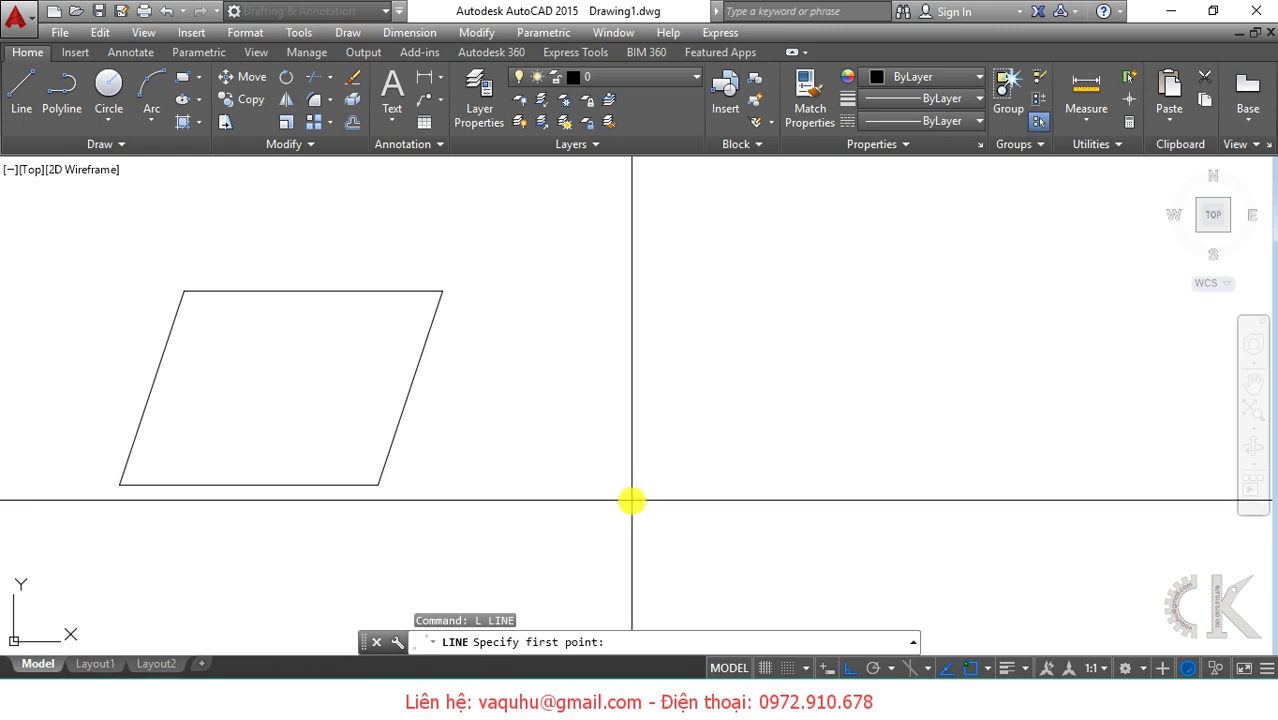
click(632, 499)
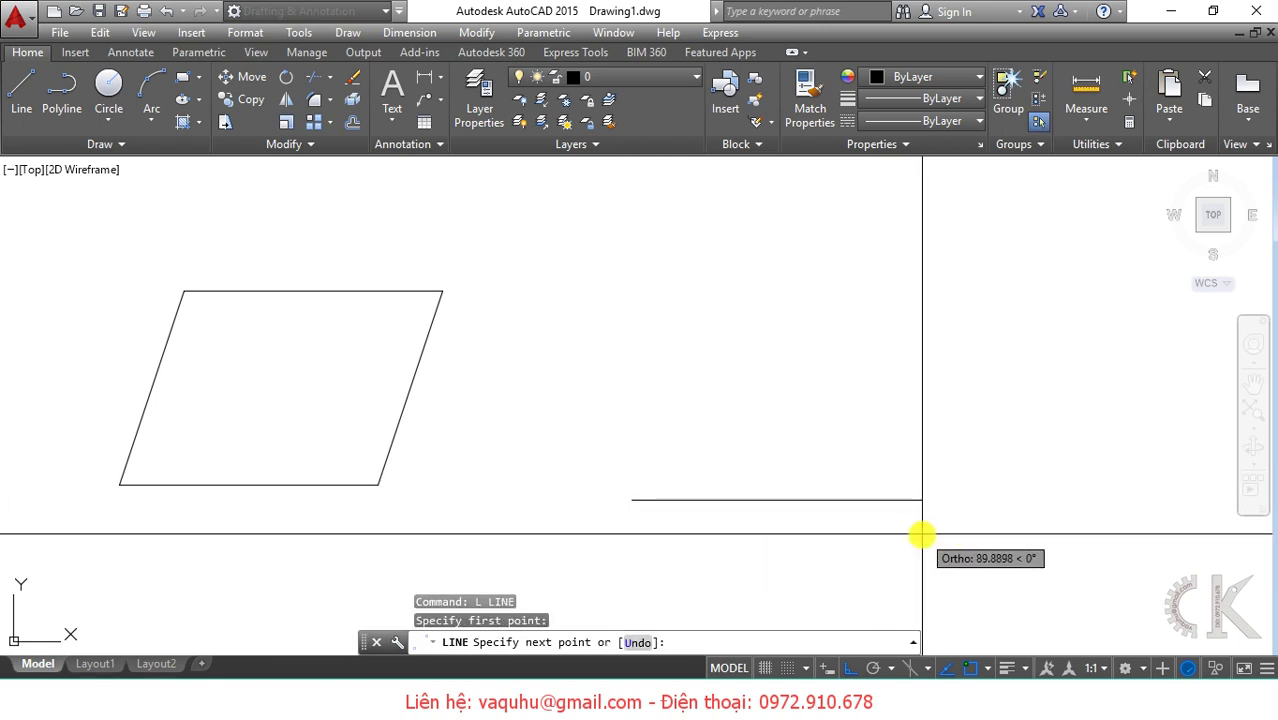
text(100)
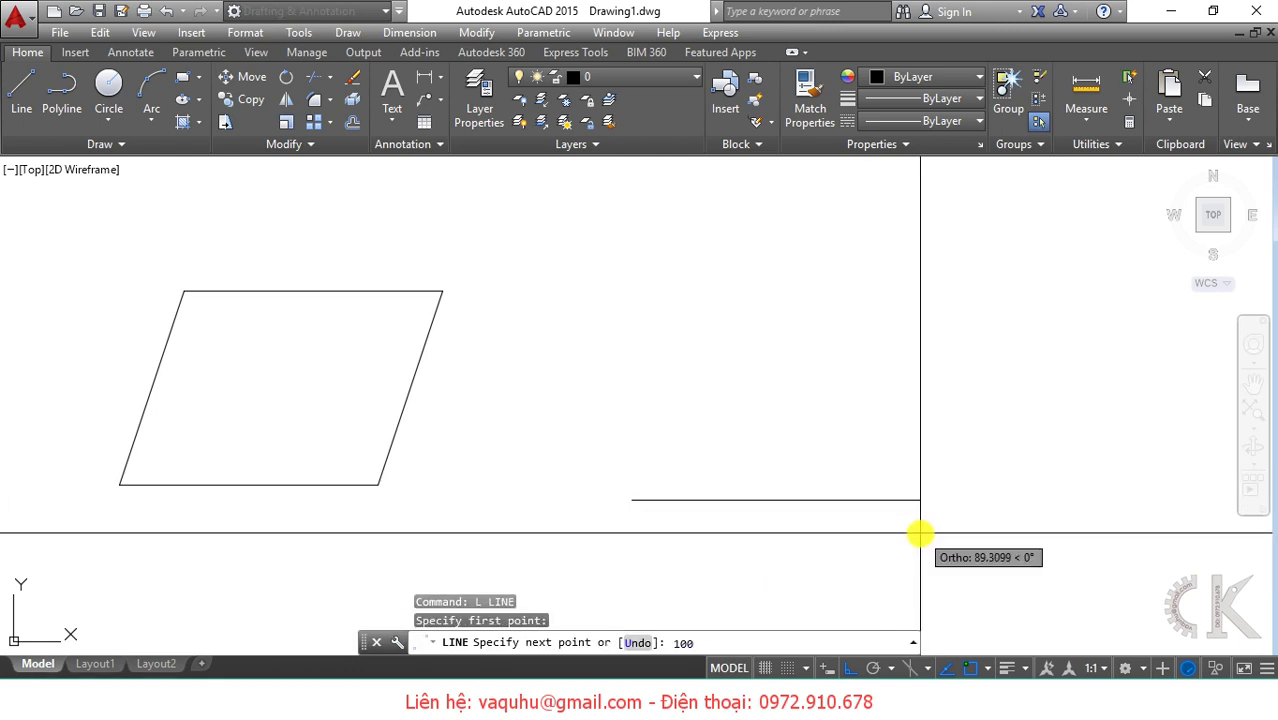
key(Return)
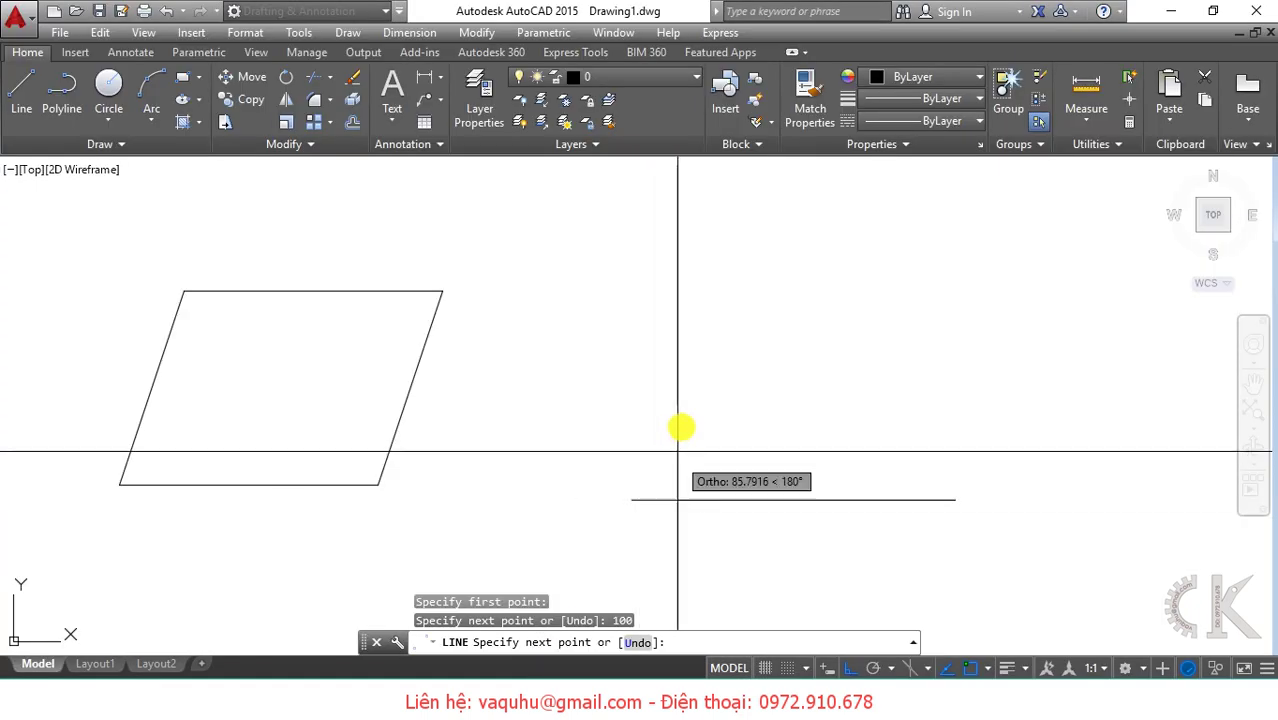
Add an 80-unit vertical, a 50-unit top segment and a closing diagonal back to the base
text(80)
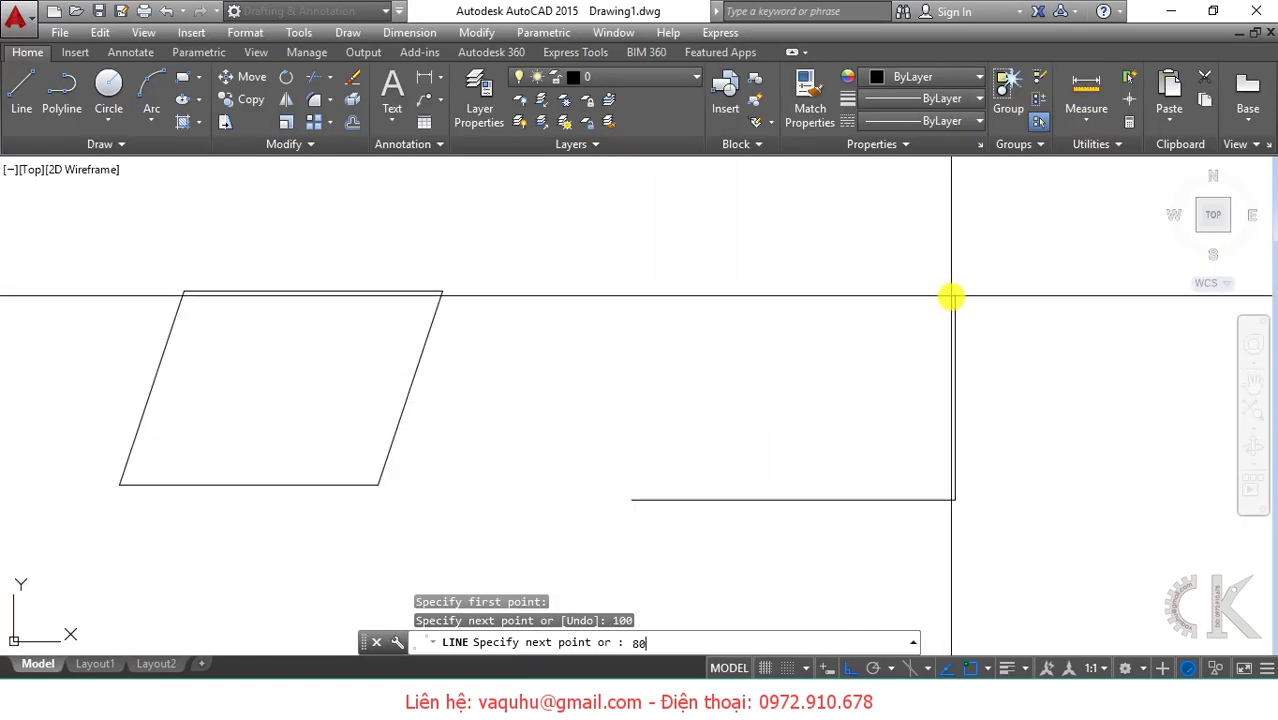
key(Return)
text(50)
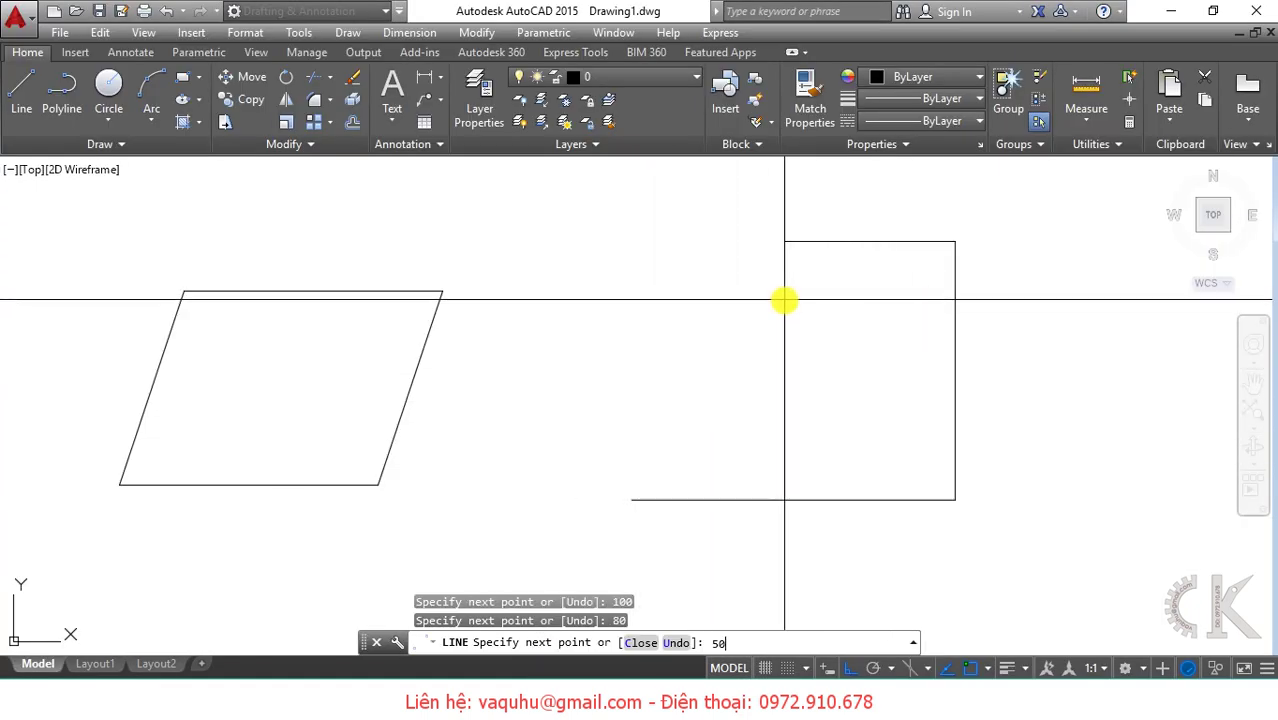
key(Return)
text(c)
key(Return)
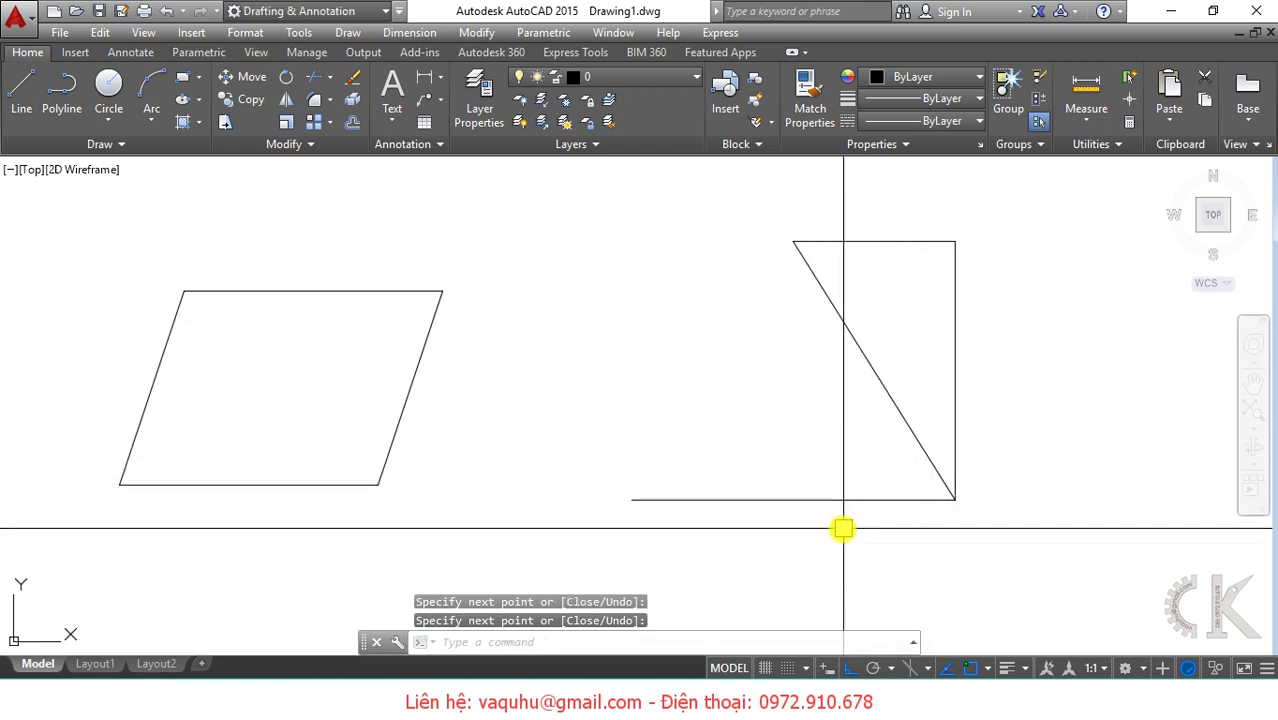
key(Return)
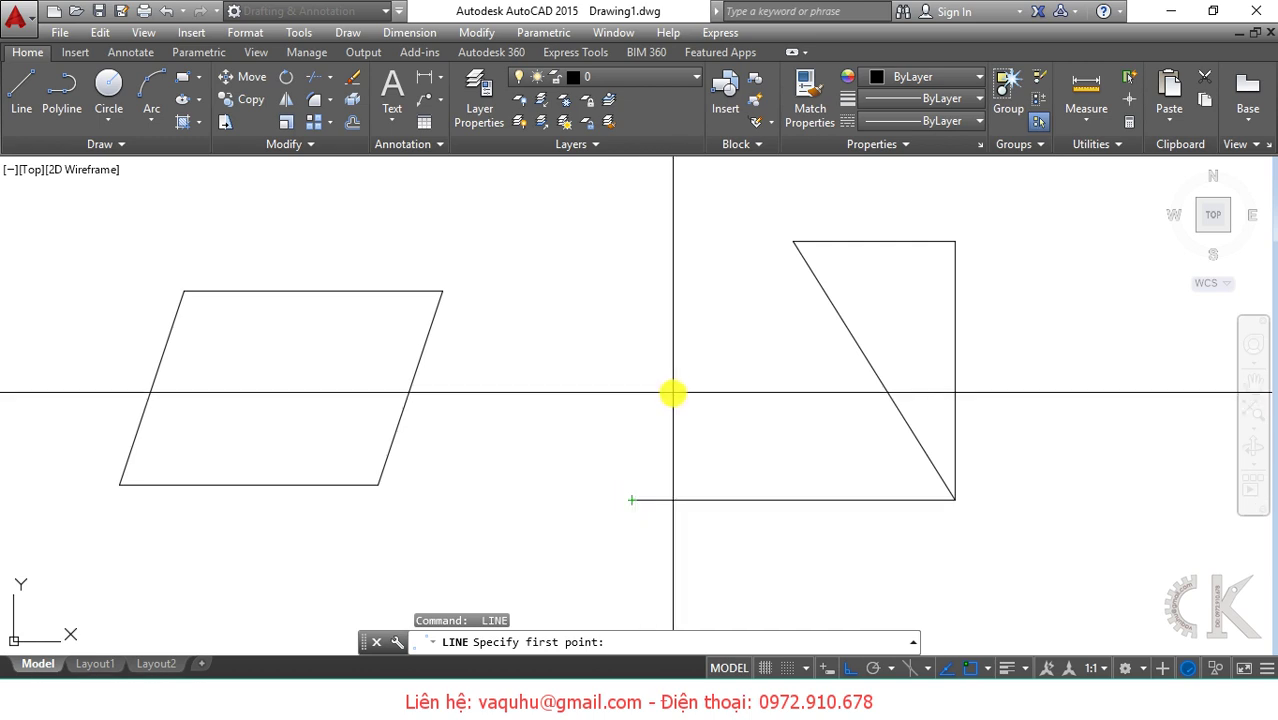
Draw the triangle's left side from the base's left end to the apex
key(Escape)
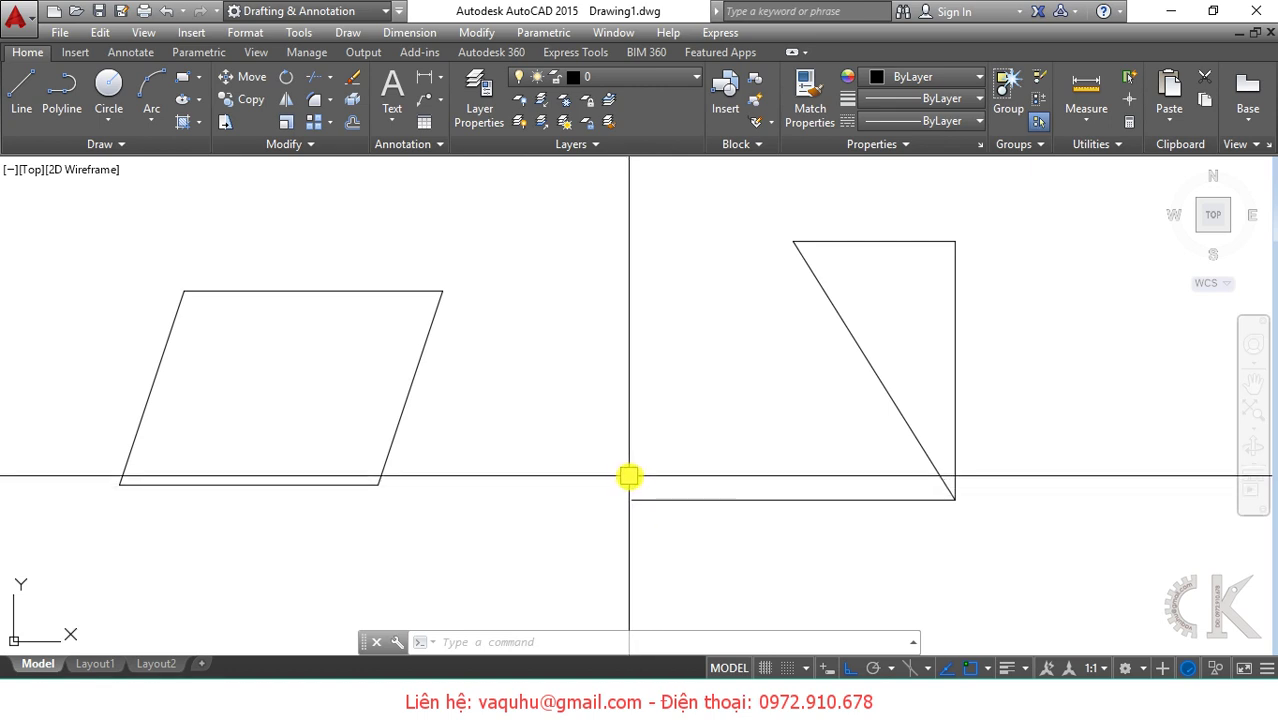
text(L)
key(Return)
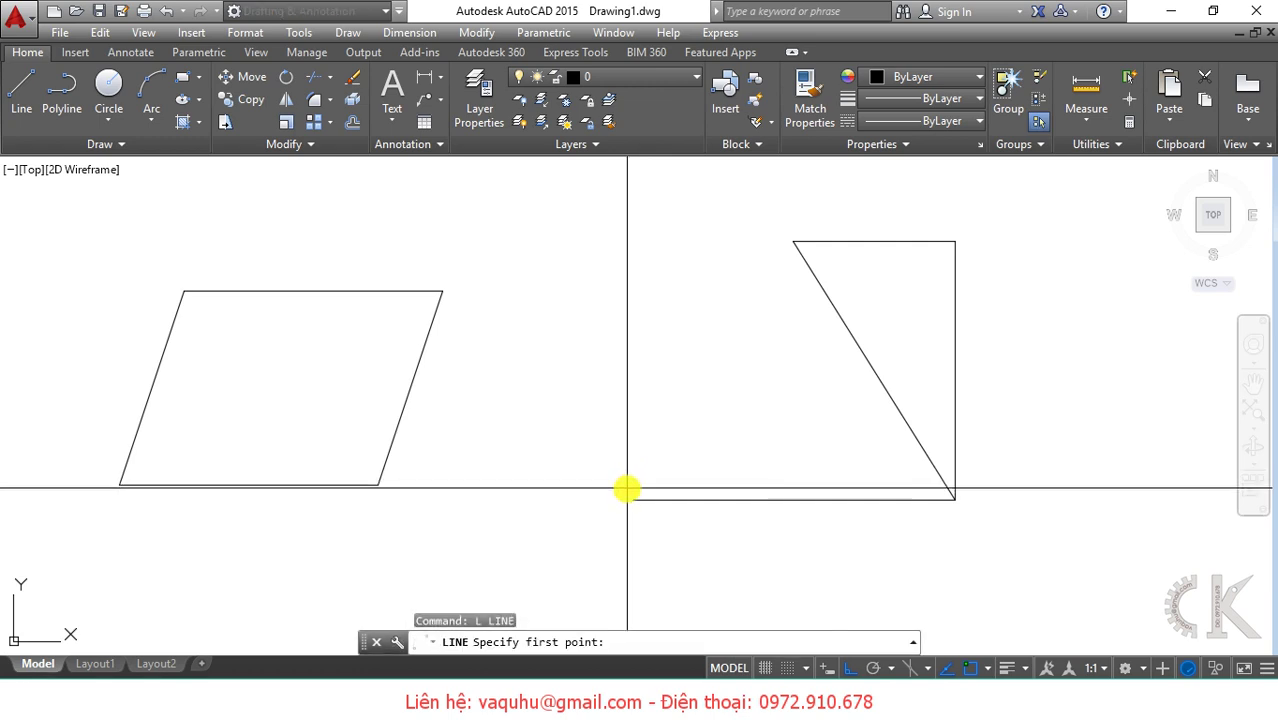
key(Escape)
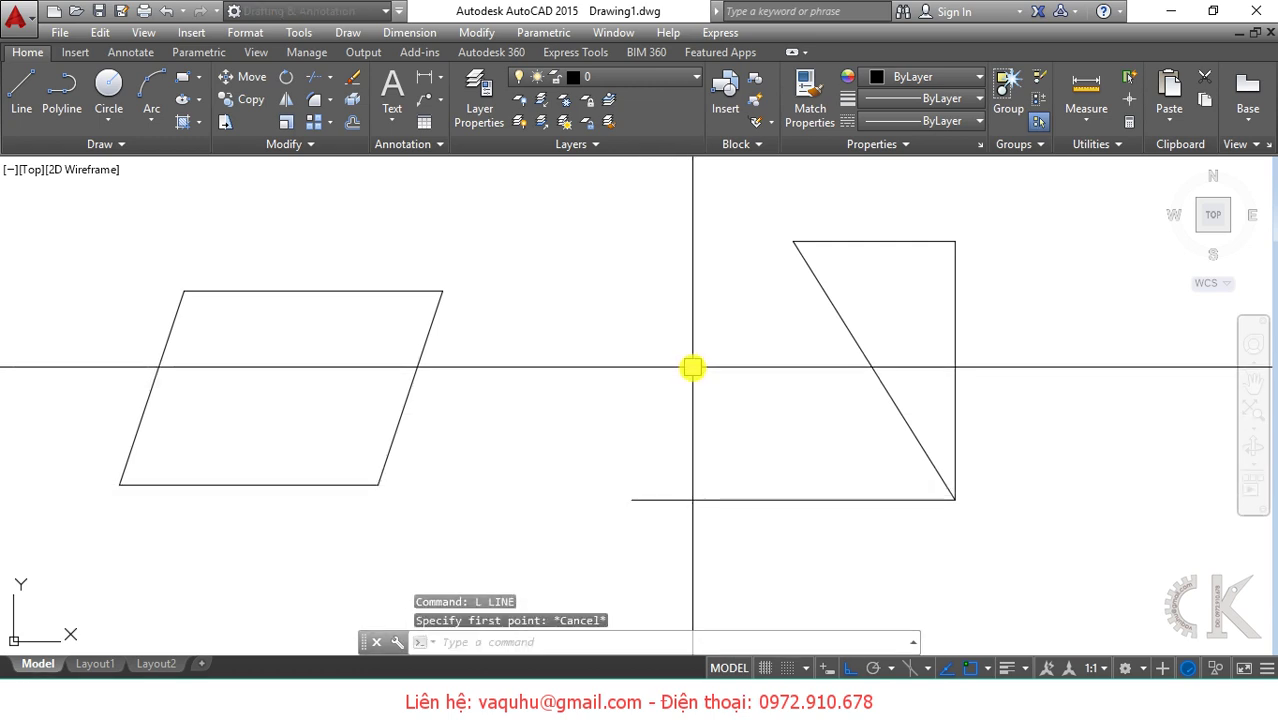
key(Return)
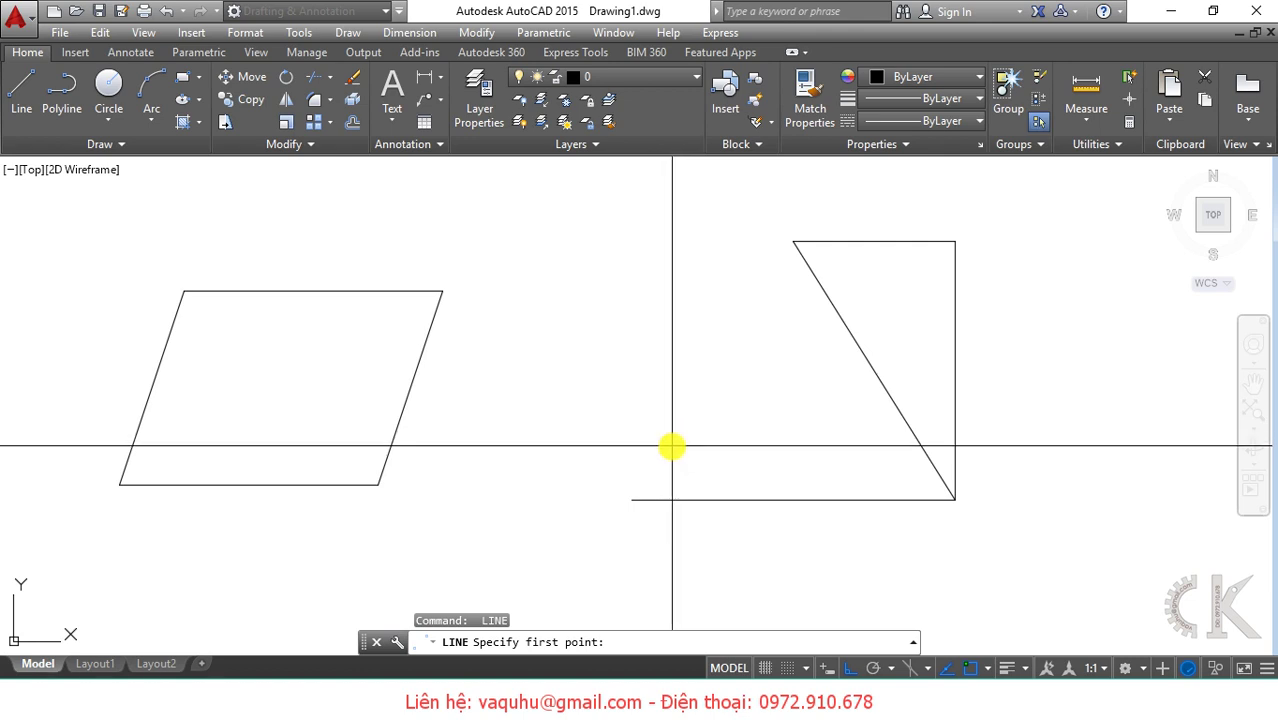
key(Escape)
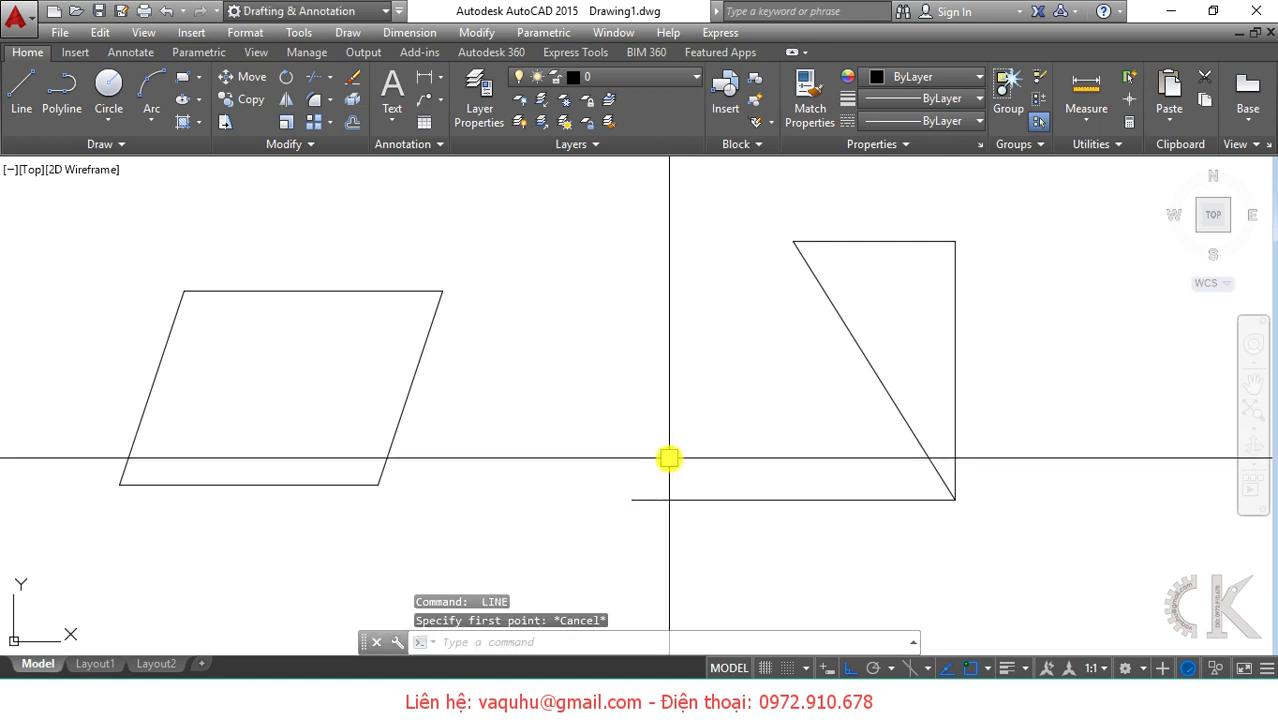
key(Return)
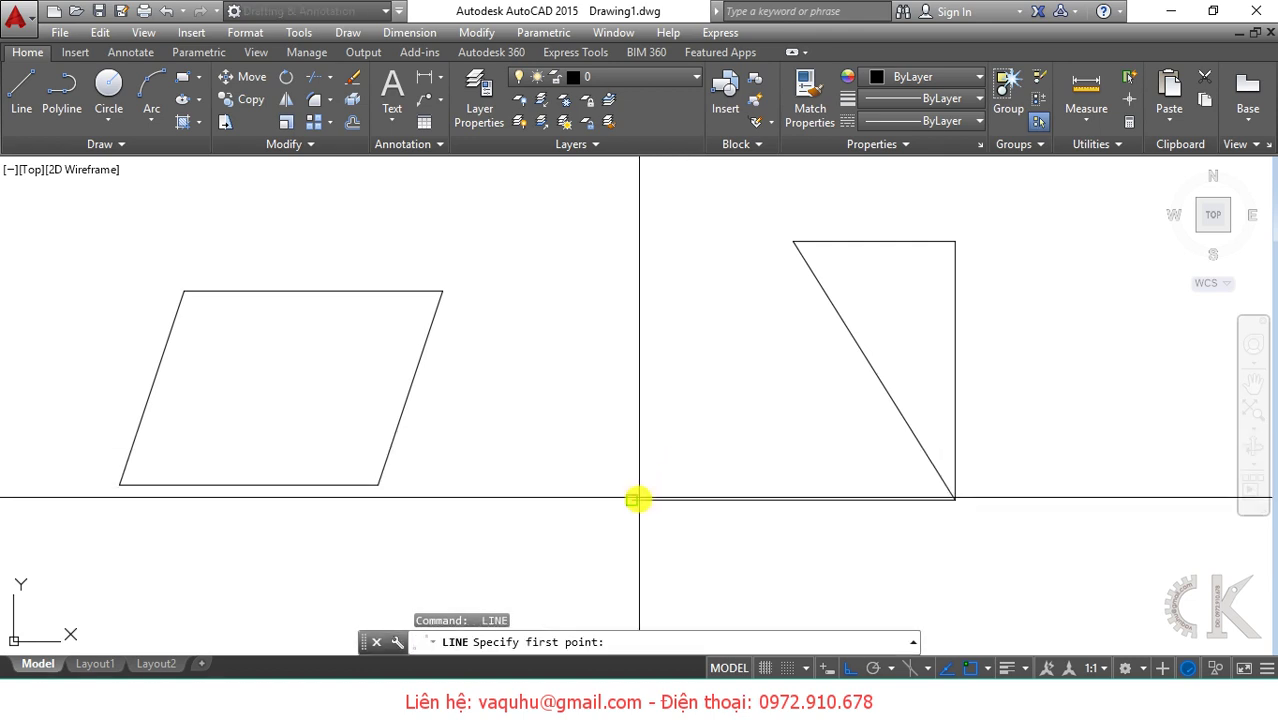
click(637, 499)
click(792, 242)
key(Return)
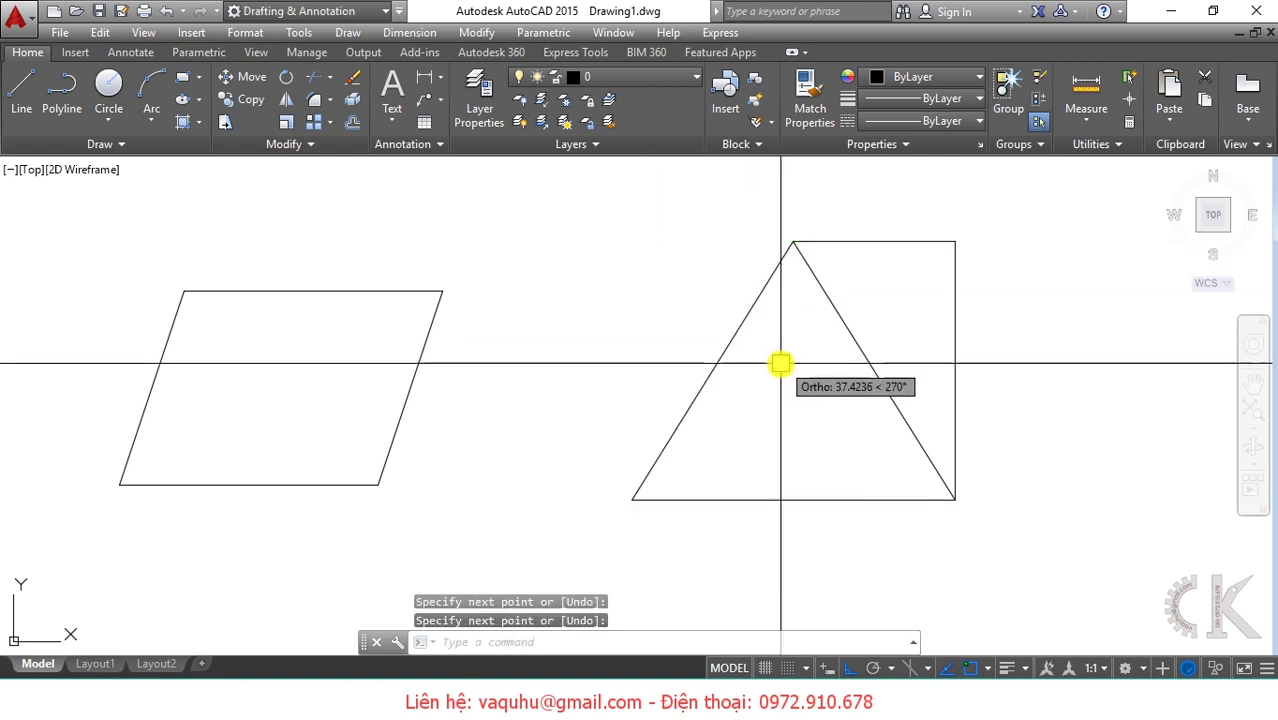
Erase the top and right construction lines with a crossing selection
click(993, 191)
click(933, 280)
key(Delete)
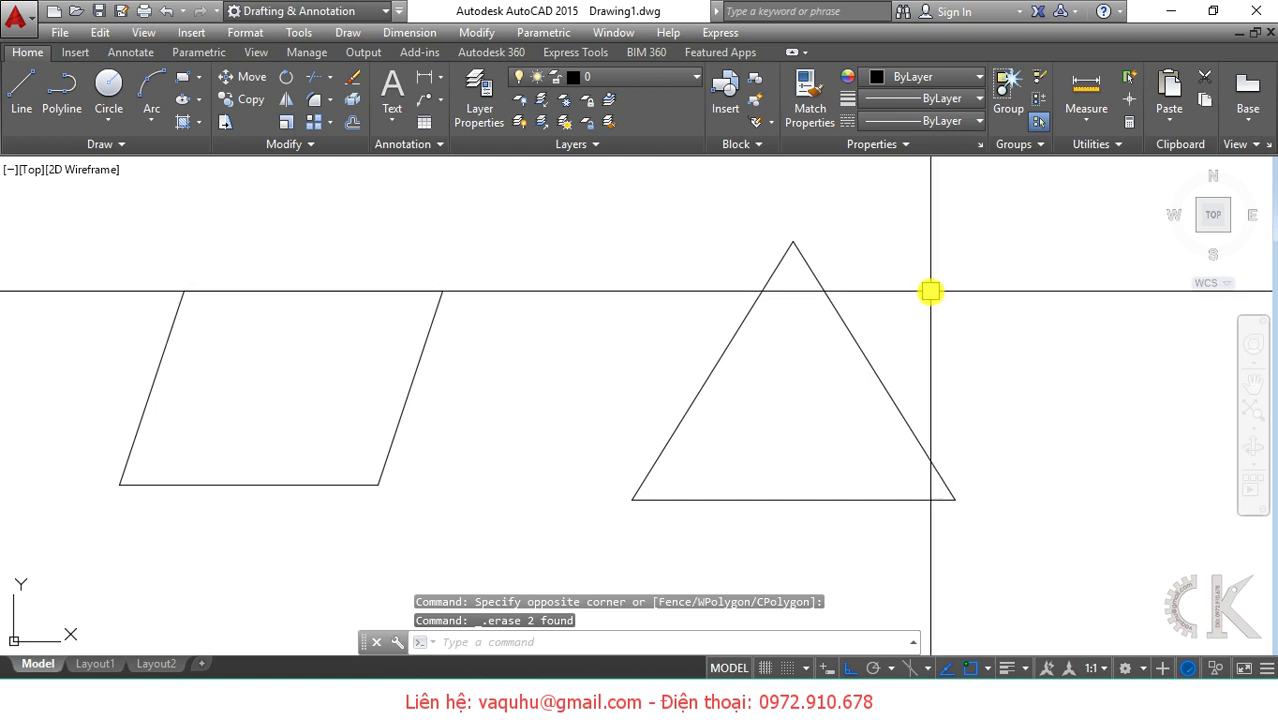
Check the house figure in the Word lecture, then pan so the triangle sits left
key(alt+Tab)
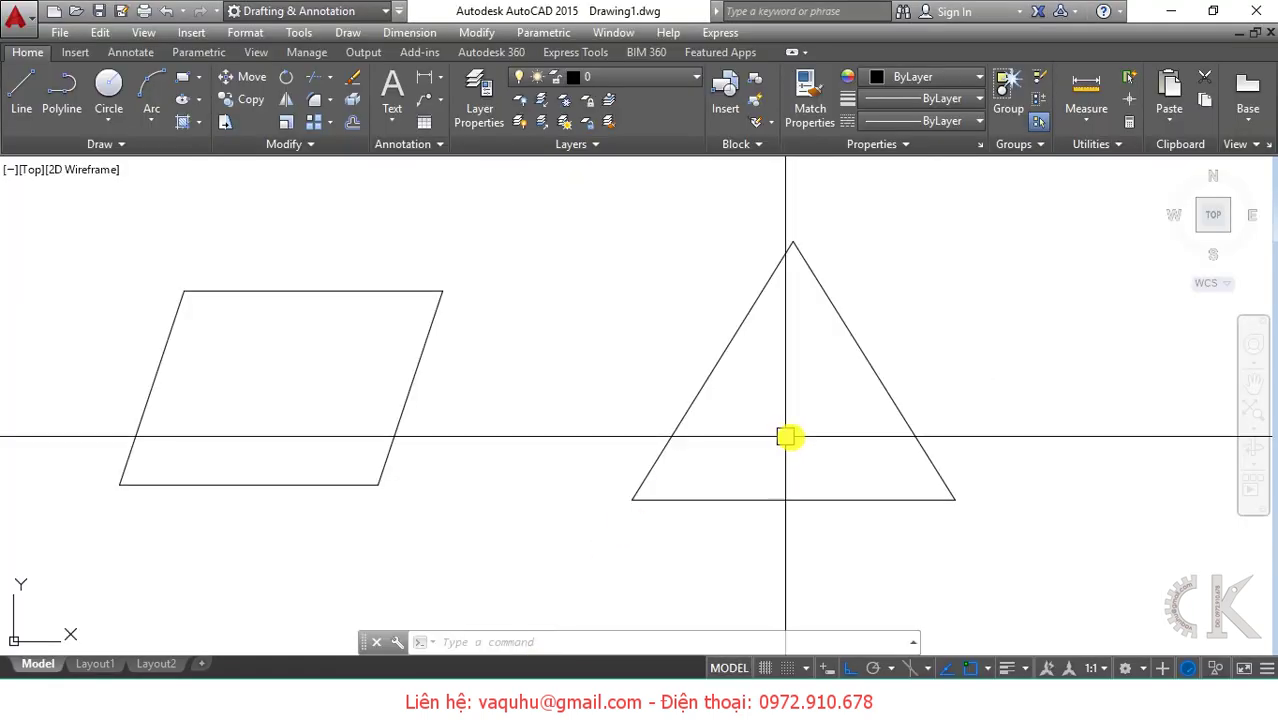
middle_drag(787, 434, 229, 438)
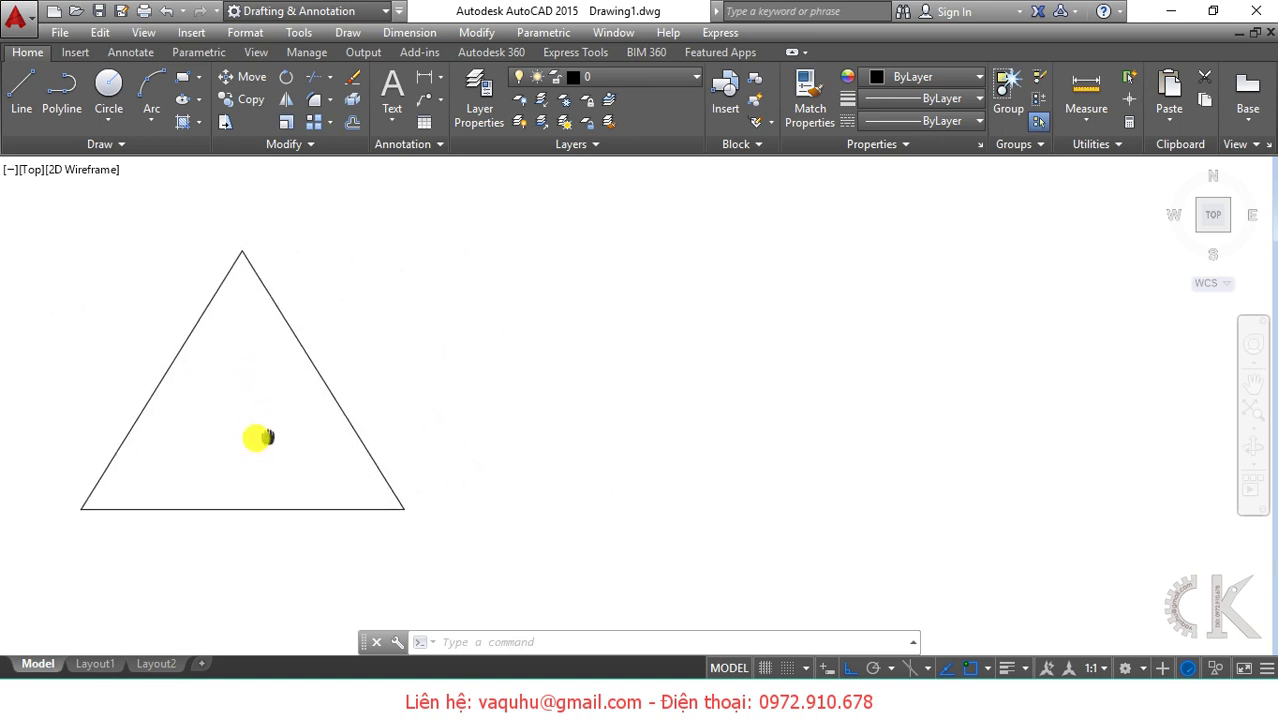
Draw the house body as a four-line 80×60 rectangle right of the triangle, then center it
text(l)
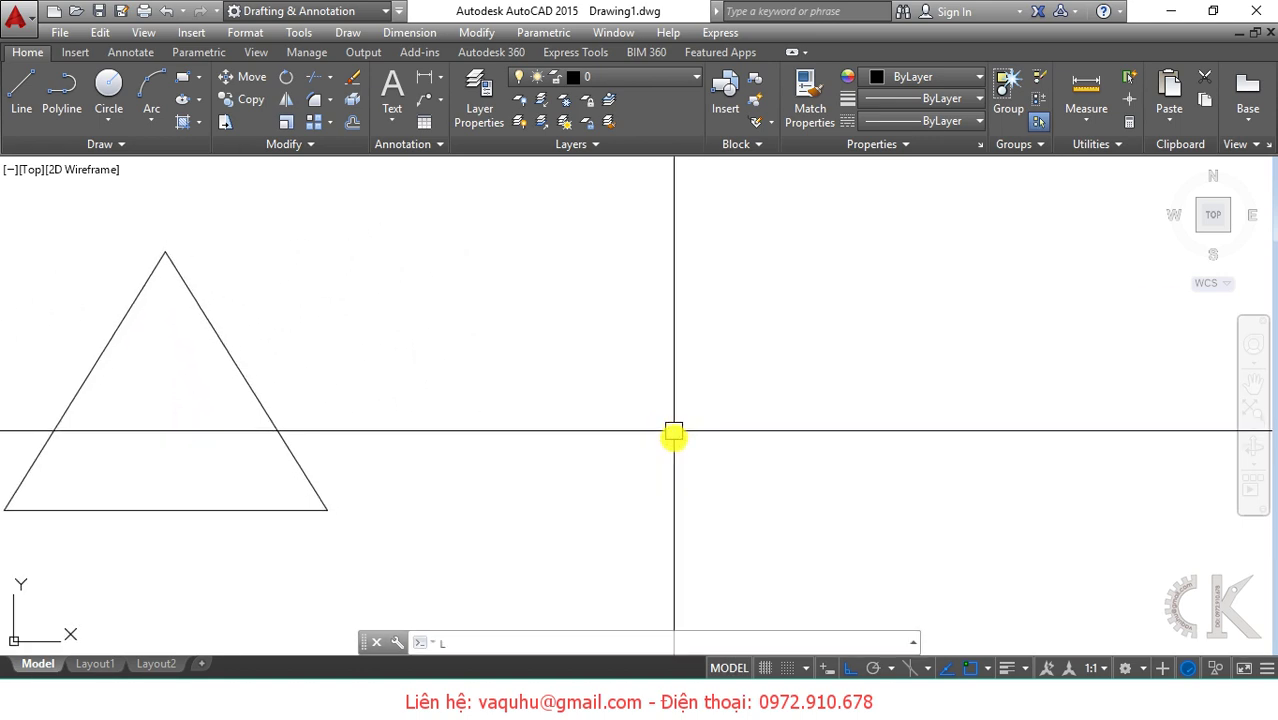
key(Return)
click(616, 500)
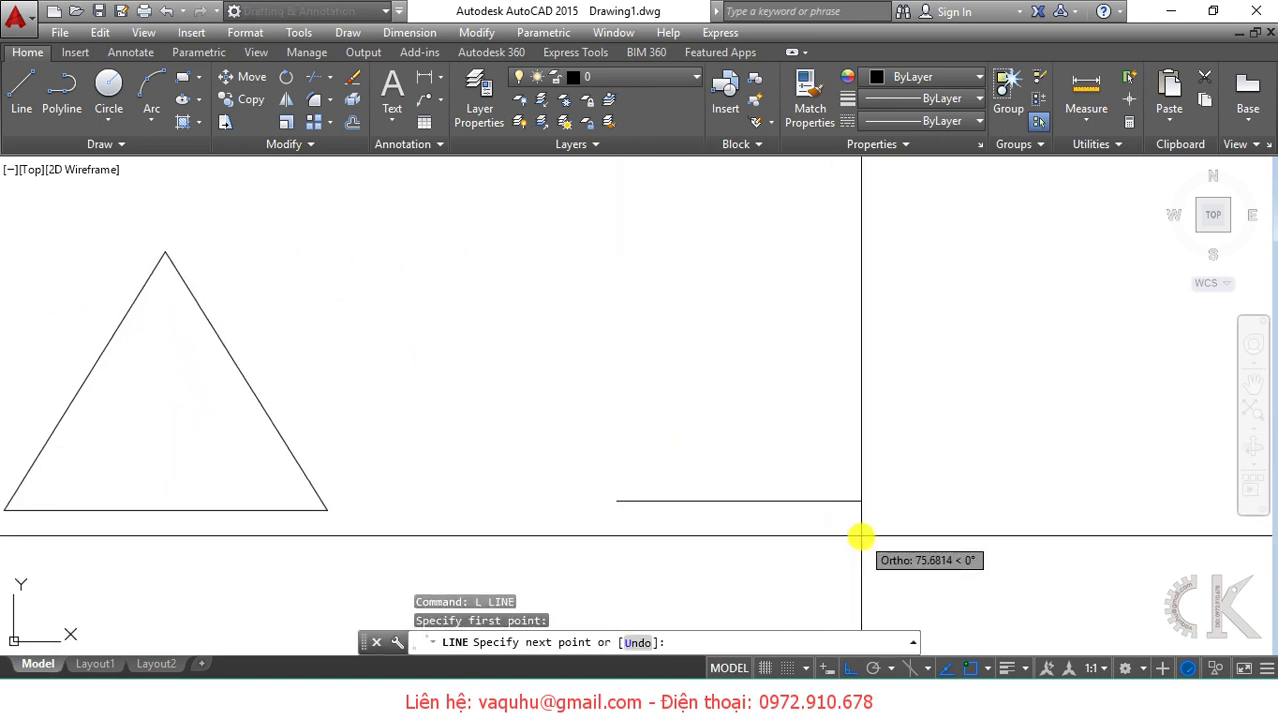
text(80)
key(Return)
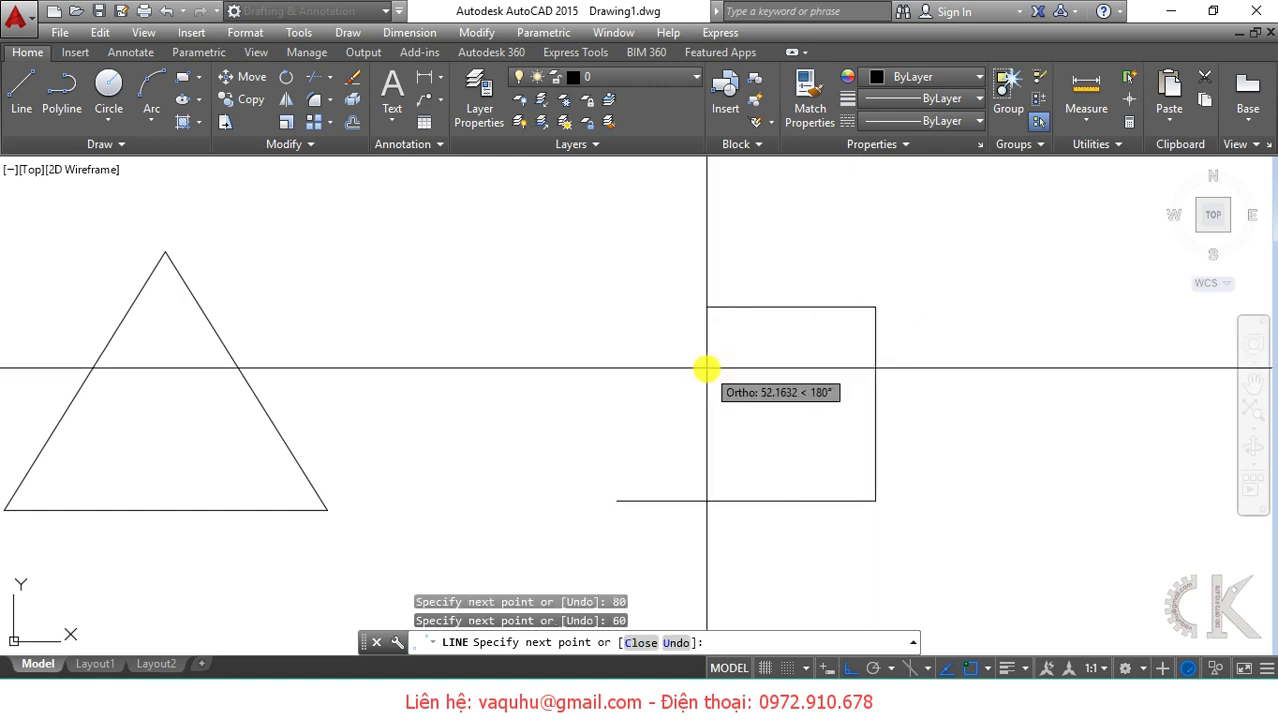
text(80)
key(Return)
click(617, 499)
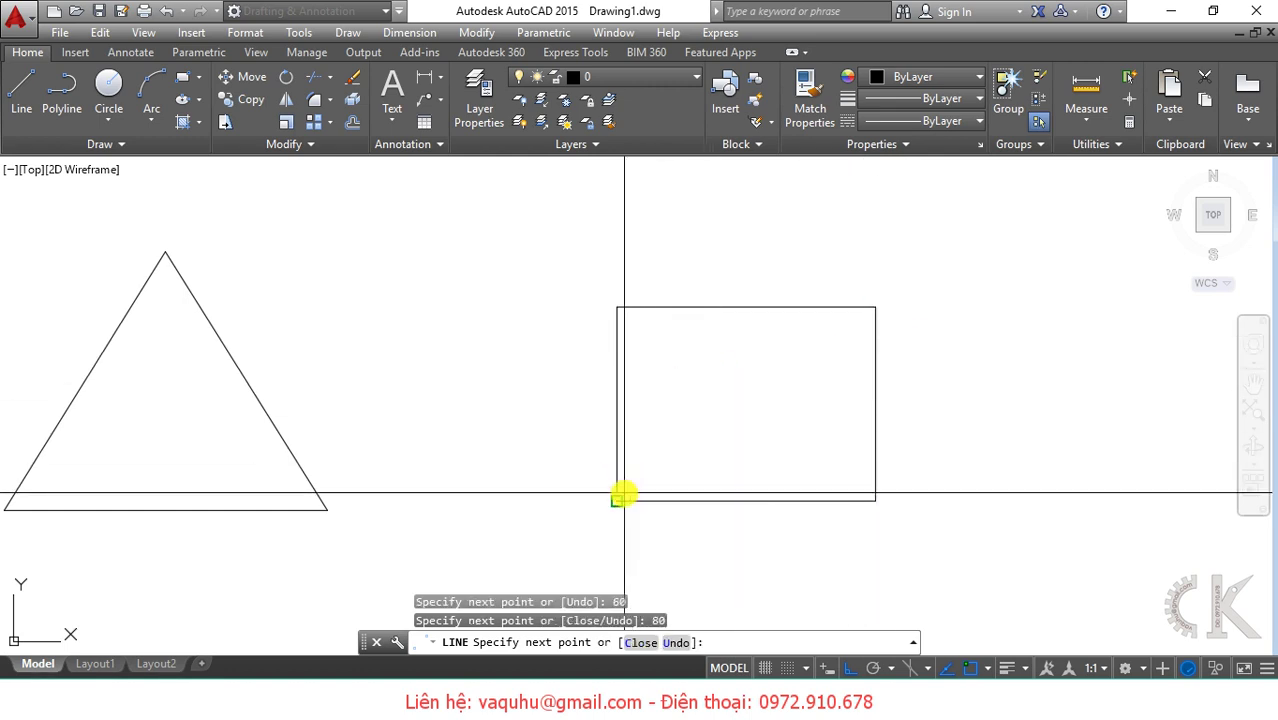
key(Return)
mouse_move(716, 368)
middle_down()
mouse_move(695, 517)
mouse_move(640, 472)
middle_up()
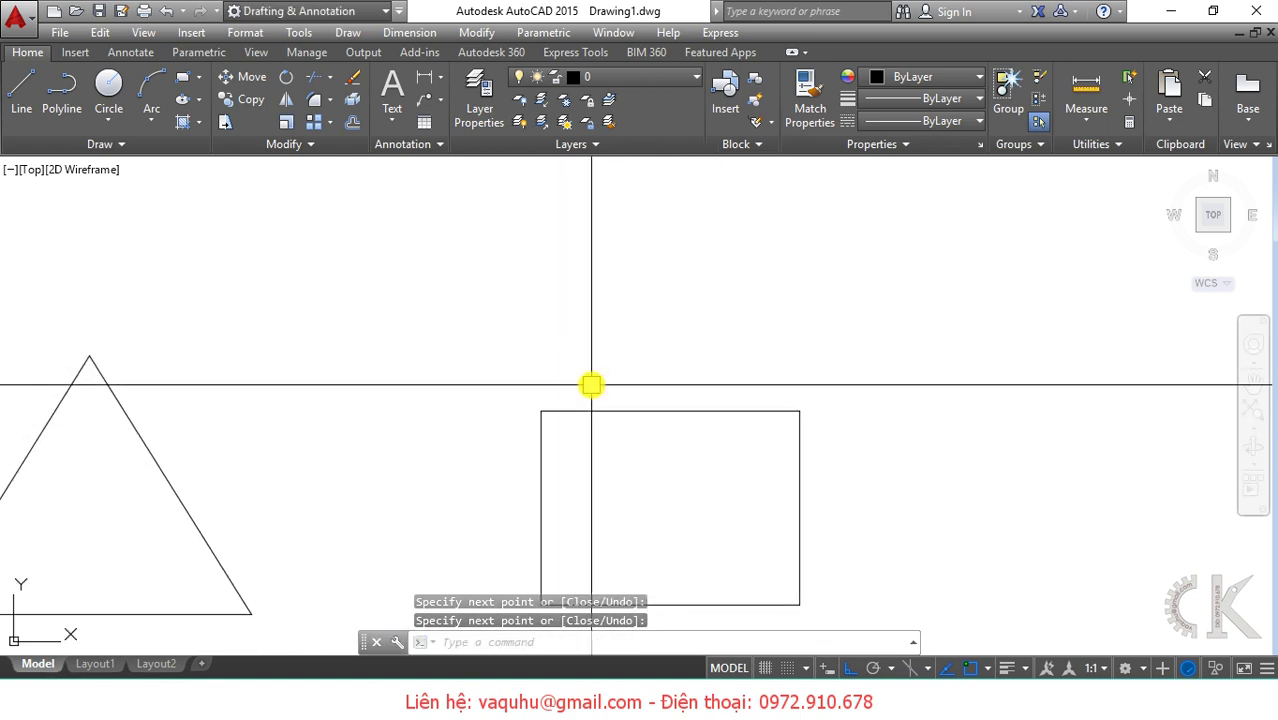
Draw a 65-unit vertical roof guide and the right roof slope to the rectangle's top-right corner
text(L)
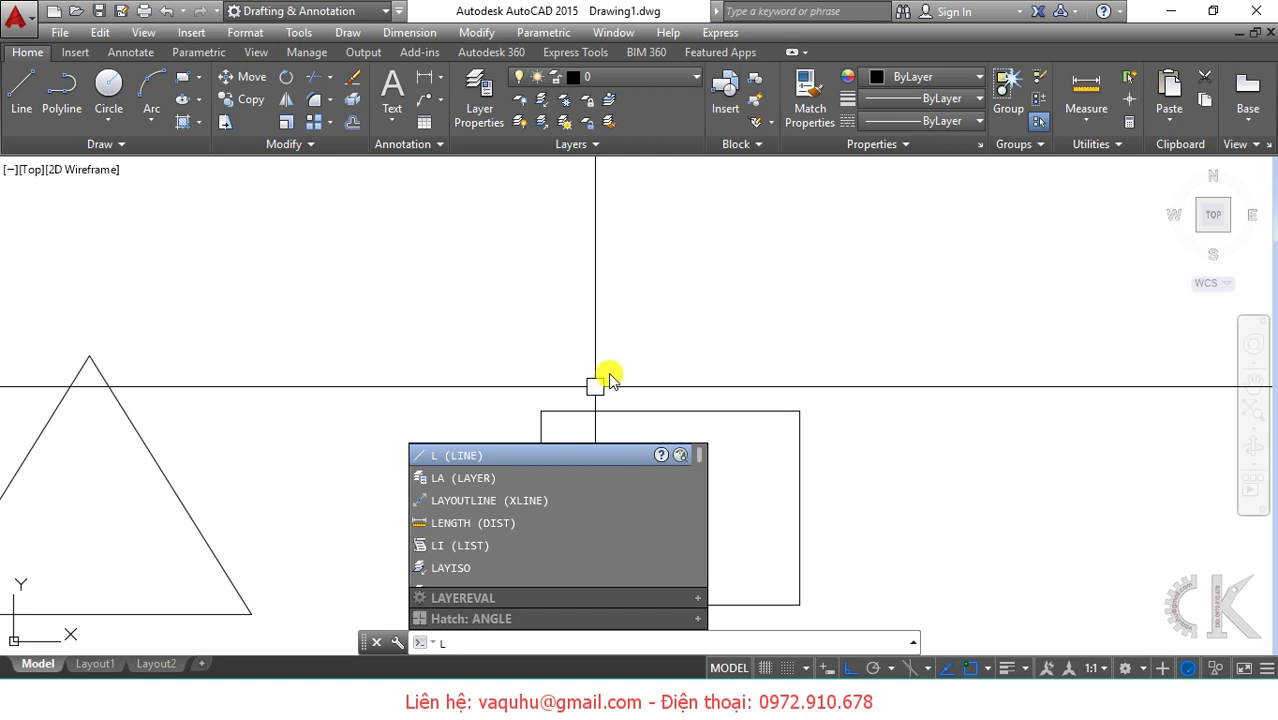
key(Return)
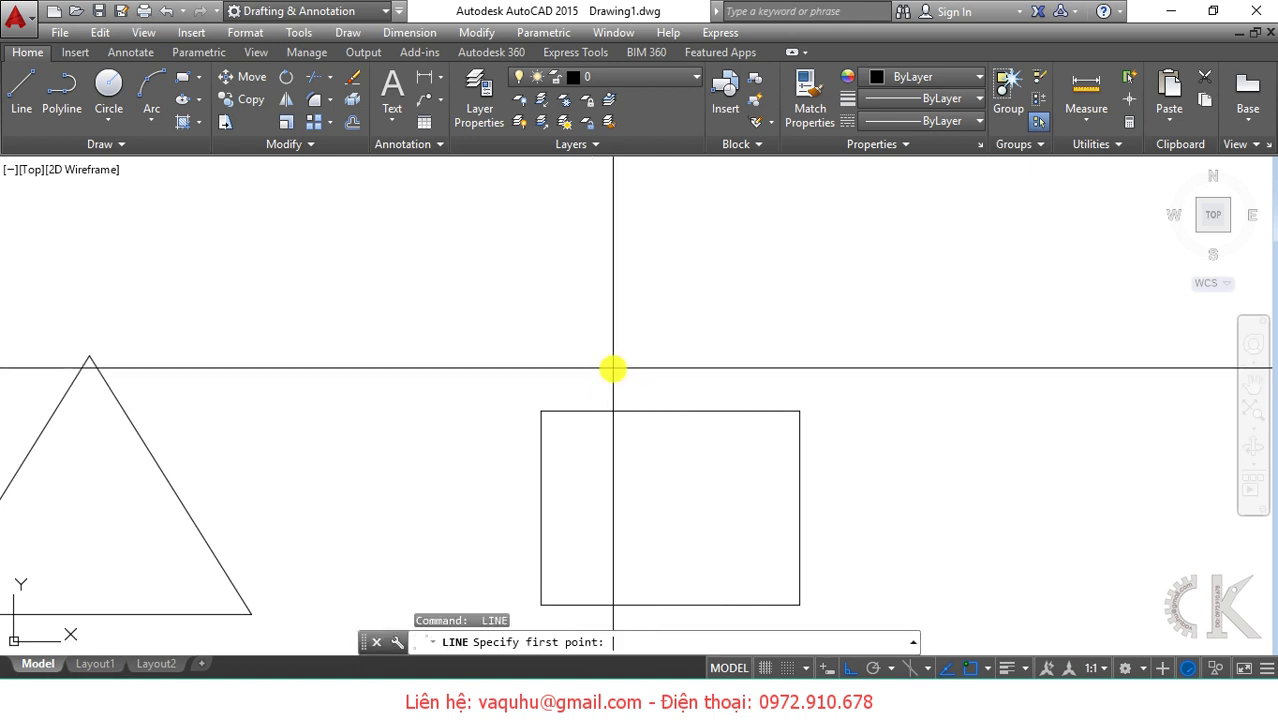
click(541, 411)
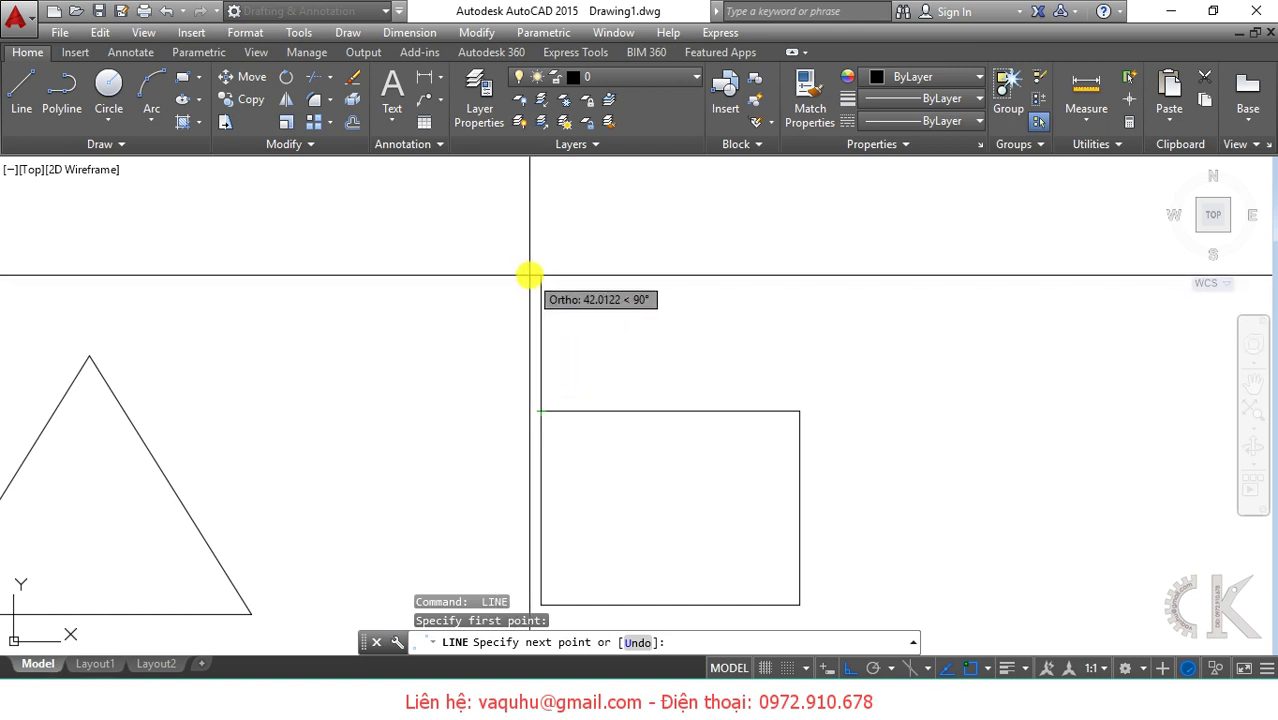
text(65)
key(Return)
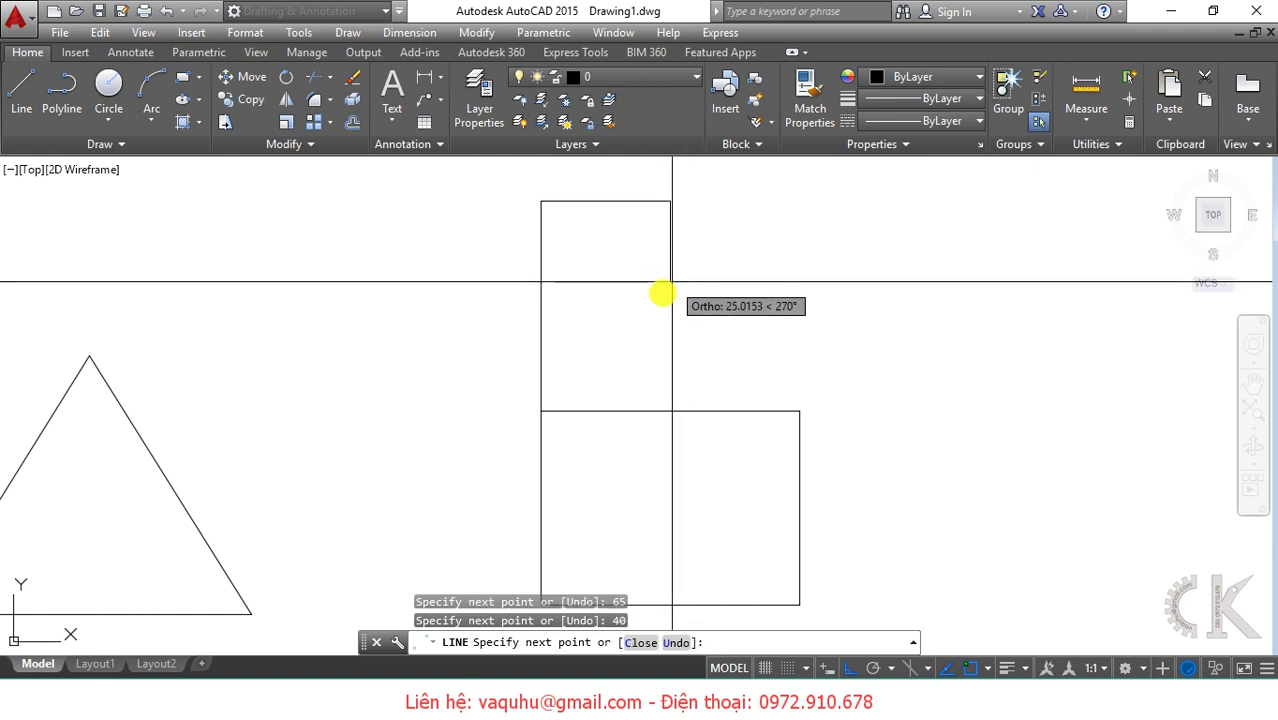
click(799, 410)
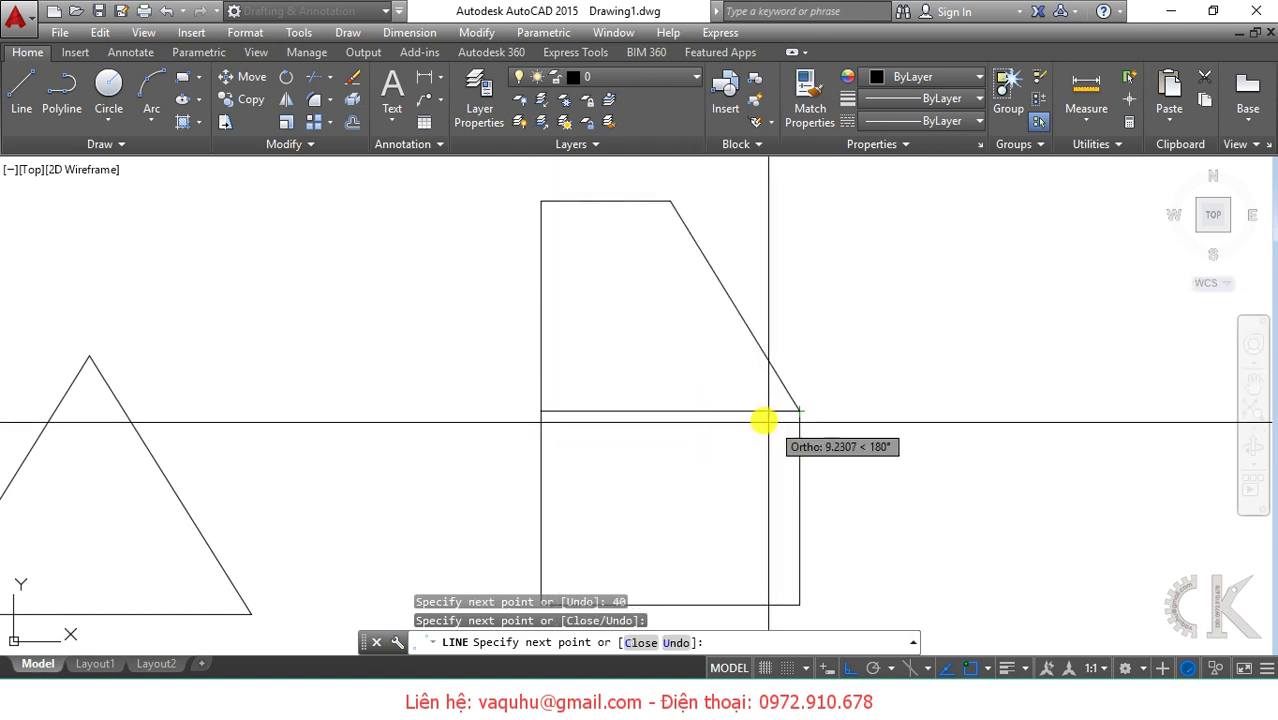
key(Return)
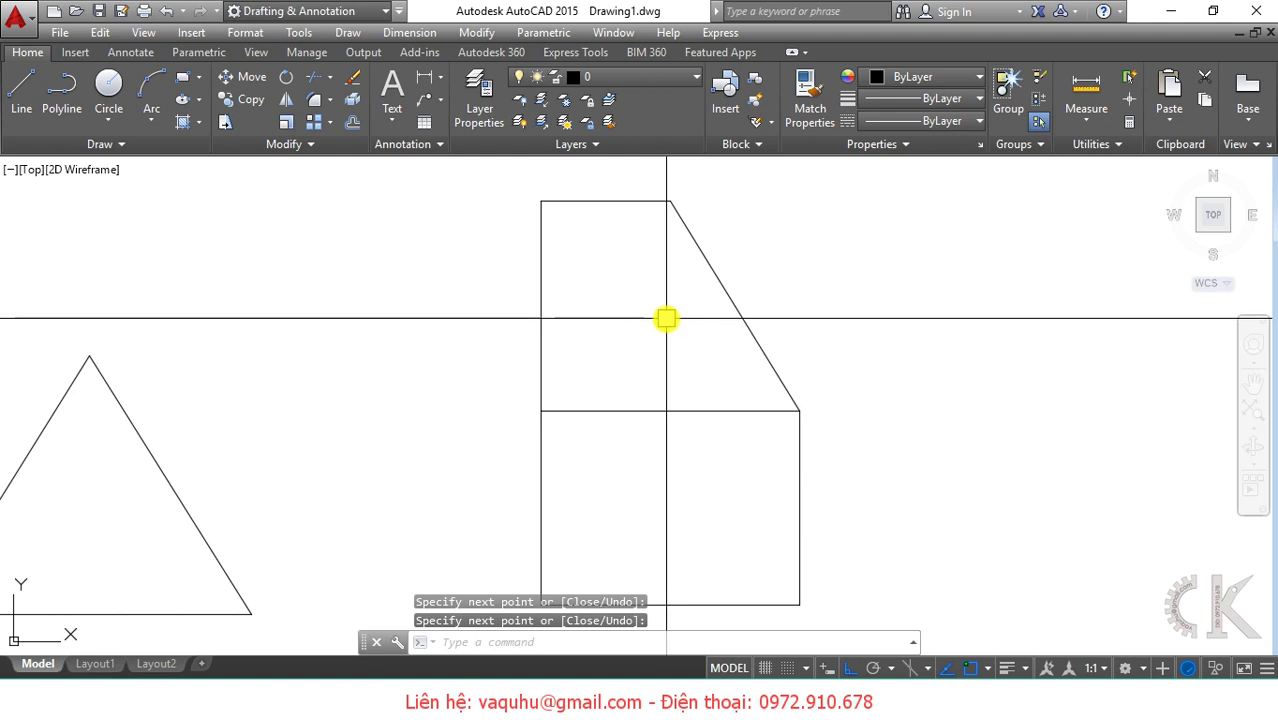
Draw the left roof slope from apex to top-left corner and erase the guide lines
key(Return)
click(669, 203)
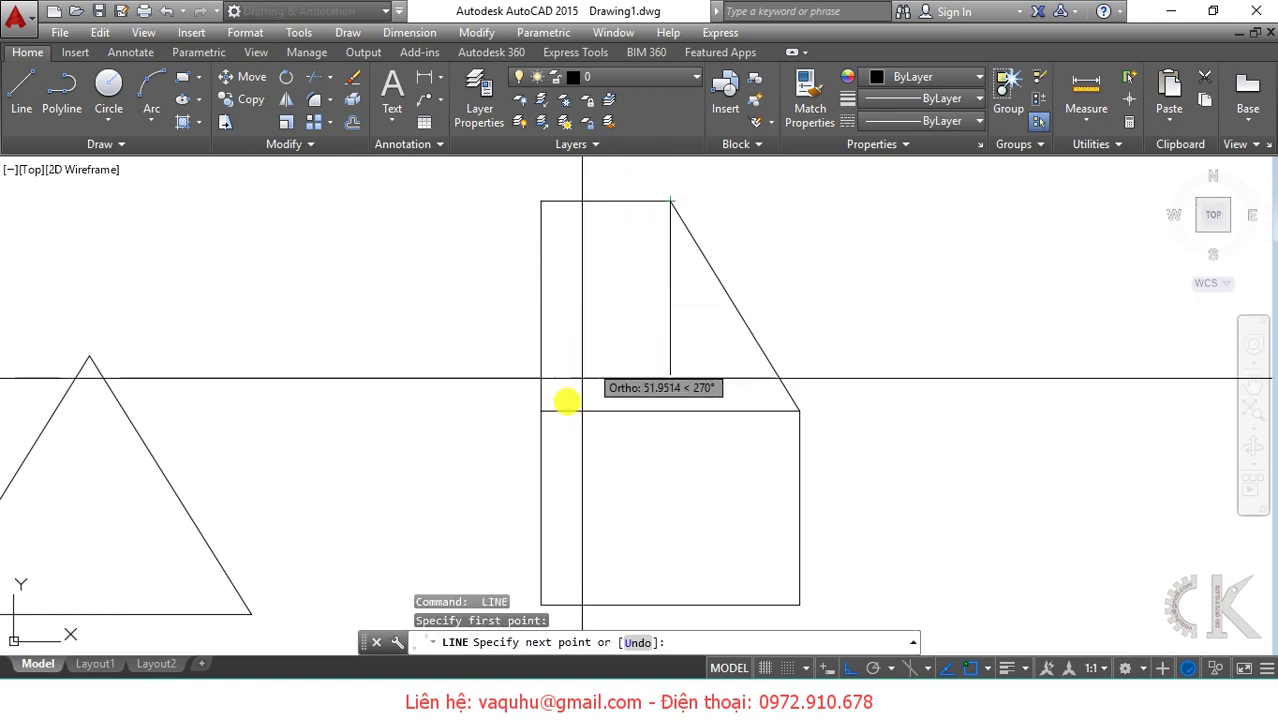
click(541, 410)
key(Return)
click(570, 262)
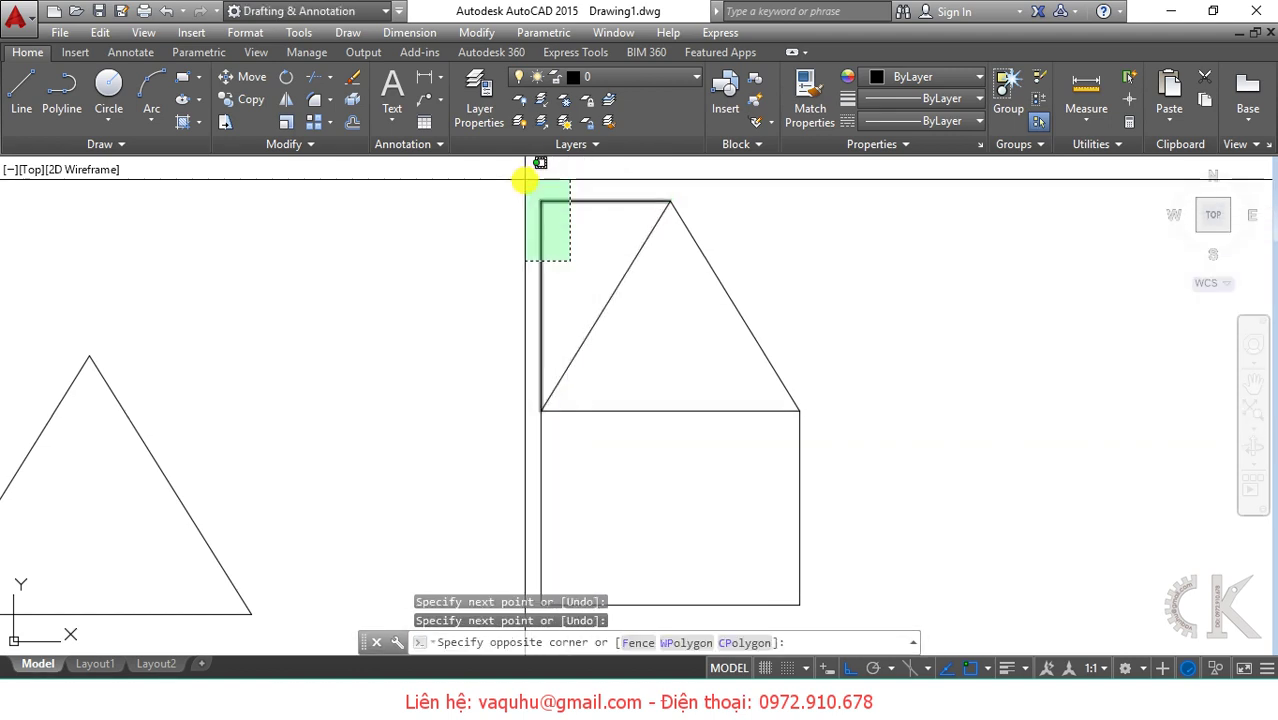
click(516, 194)
key(Delete)
Zoom out and pan until the rectangle, parallelogram, triangle and house all show in a row
scroll(690, 350, down, 2)
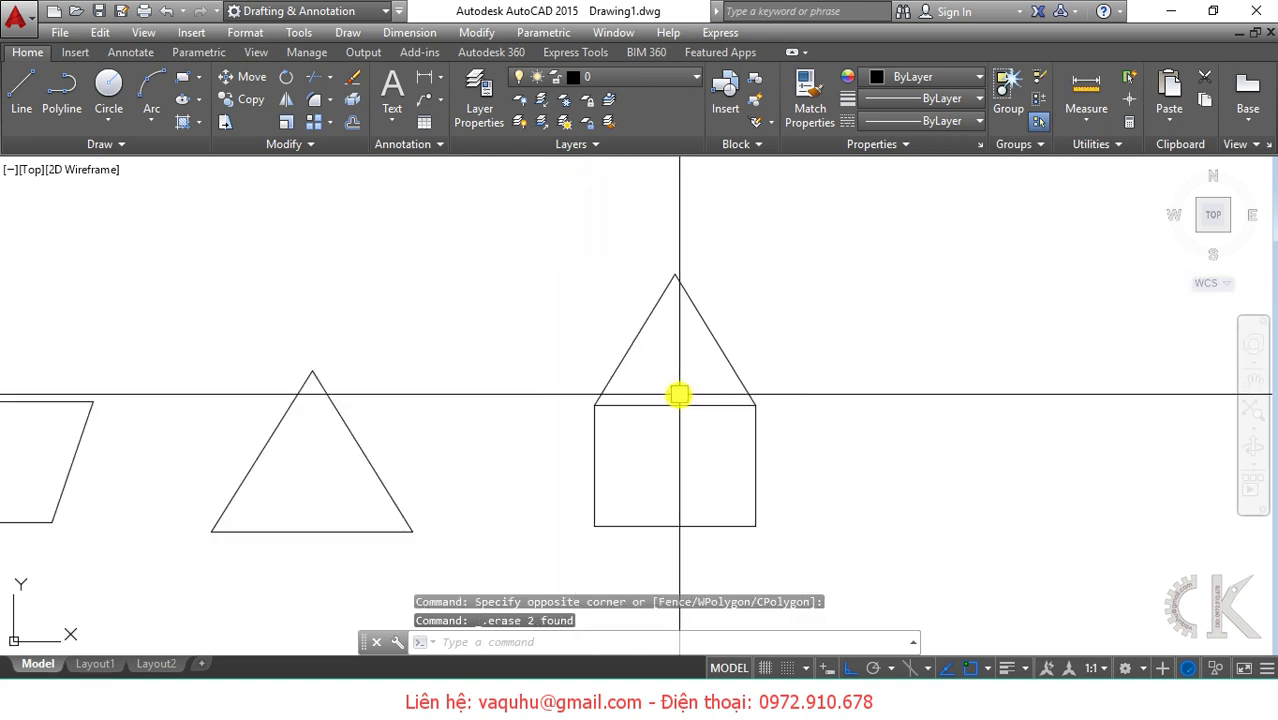
middle_drag(679, 391, 998, 379)
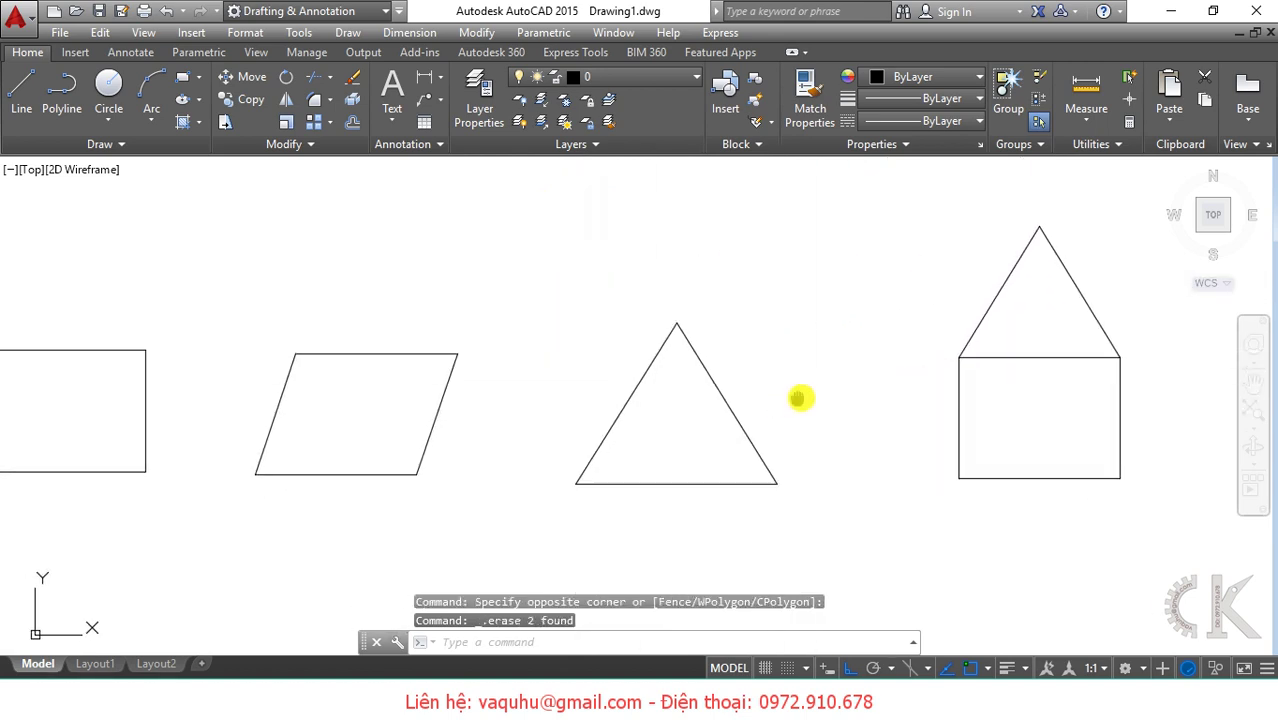
middle_drag(804, 399, 839, 392)
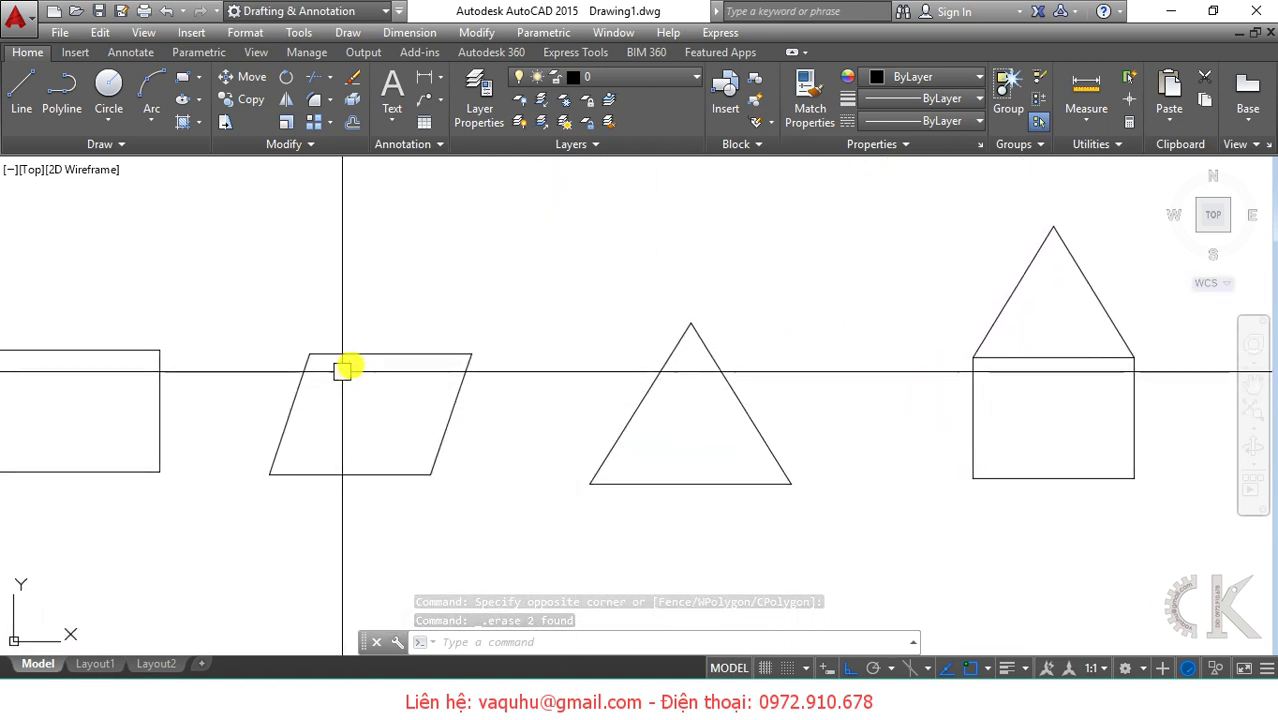